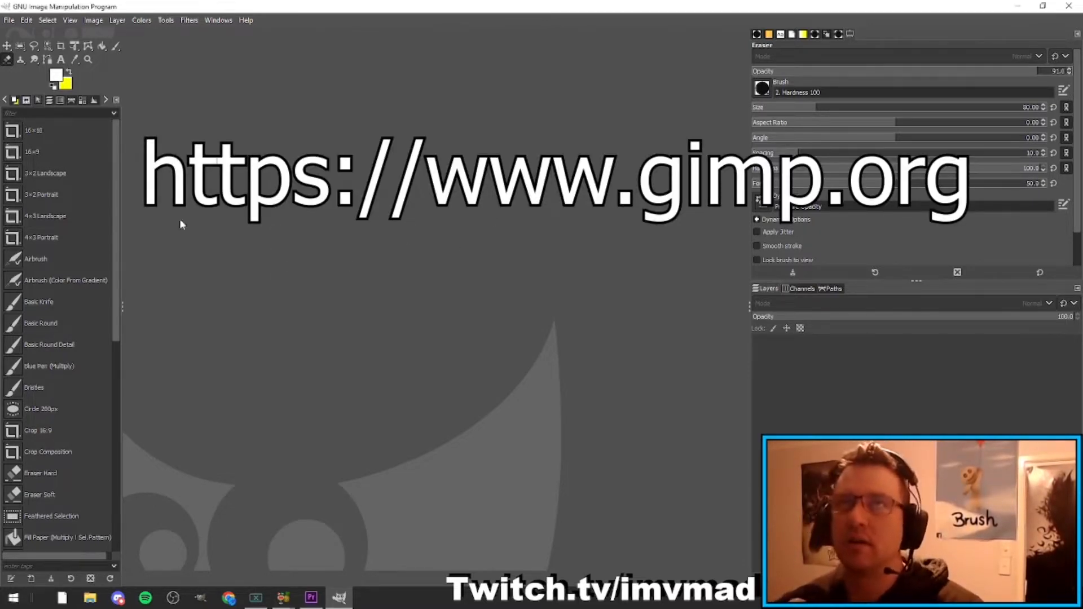
Create a new 1920 × 1080 px image with a resolution of 300 pixels/in and a background color fill.
{"action": "left_click", "coordinate": [9, 21]}
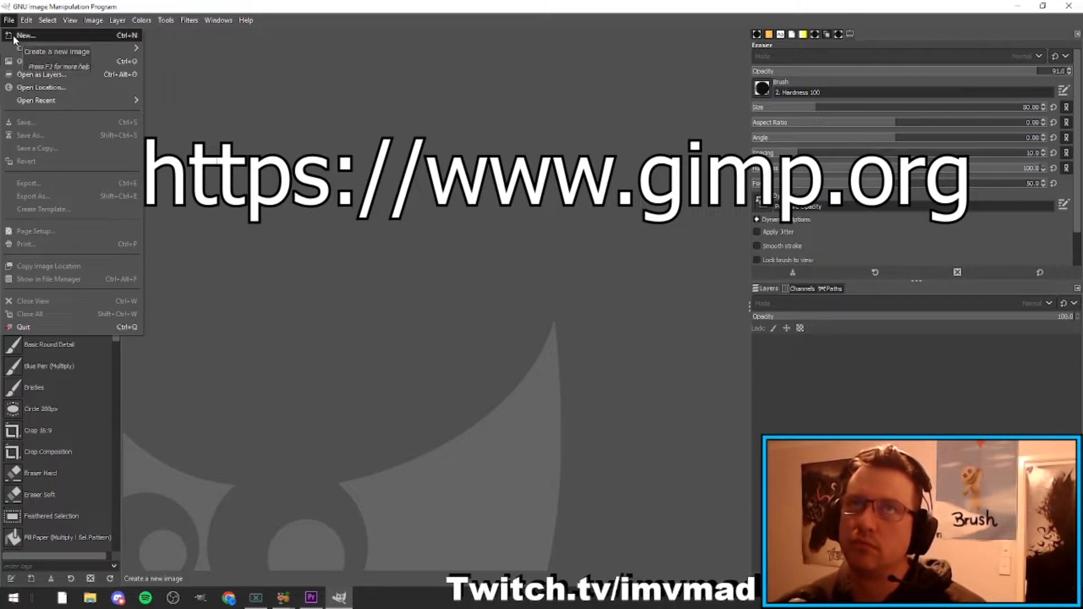
{"action": "left_click", "coordinate": [23, 35]}
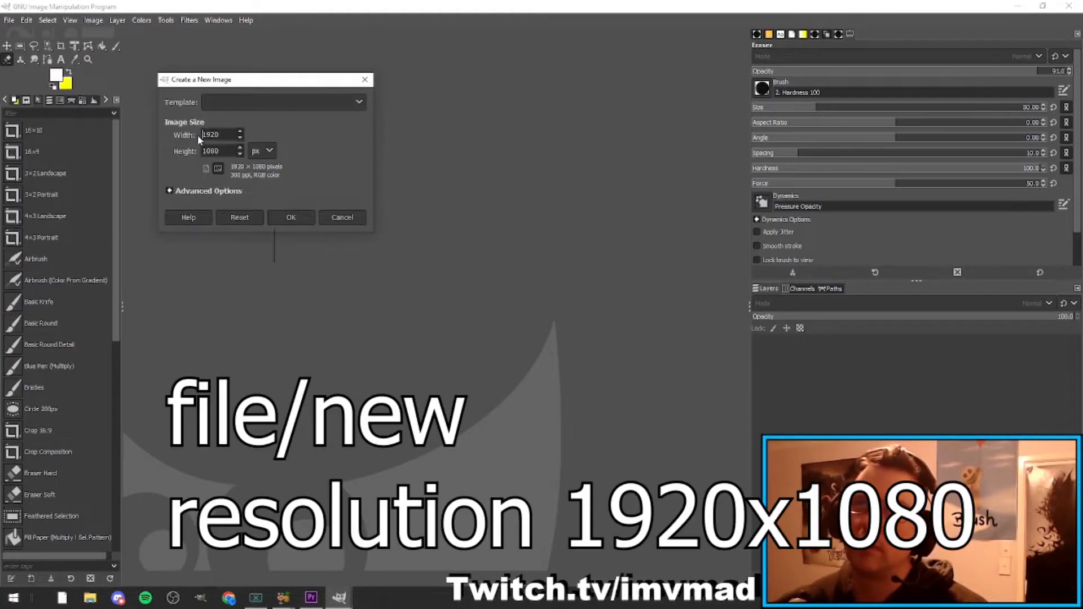
{"action": "left_click_drag", "start_coordinate": [200, 134], "coordinate": [225, 152]}
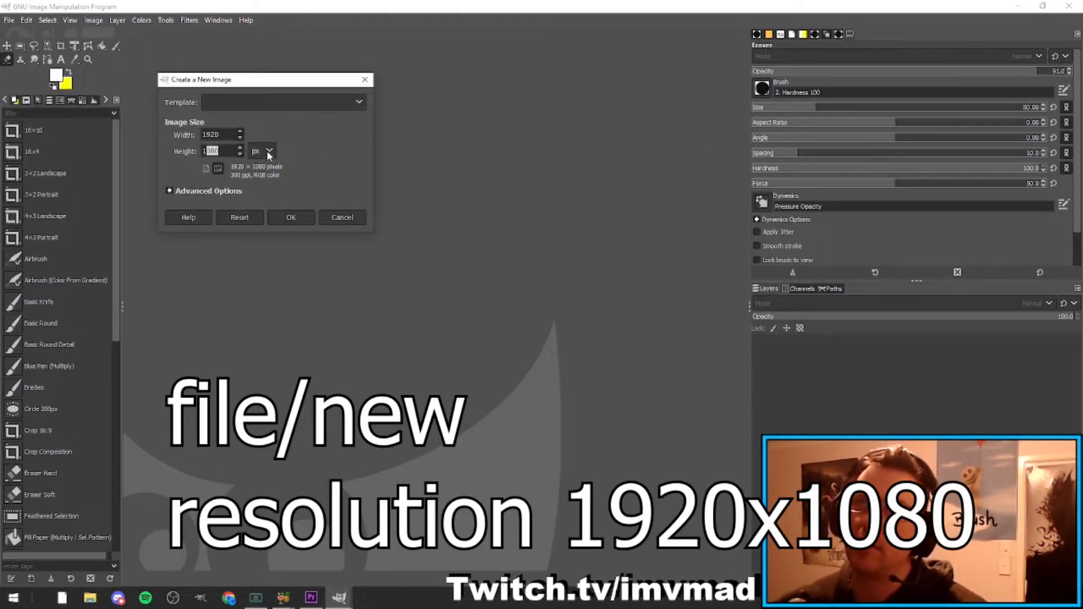
{"action": "left_click", "coordinate": [171, 191]}
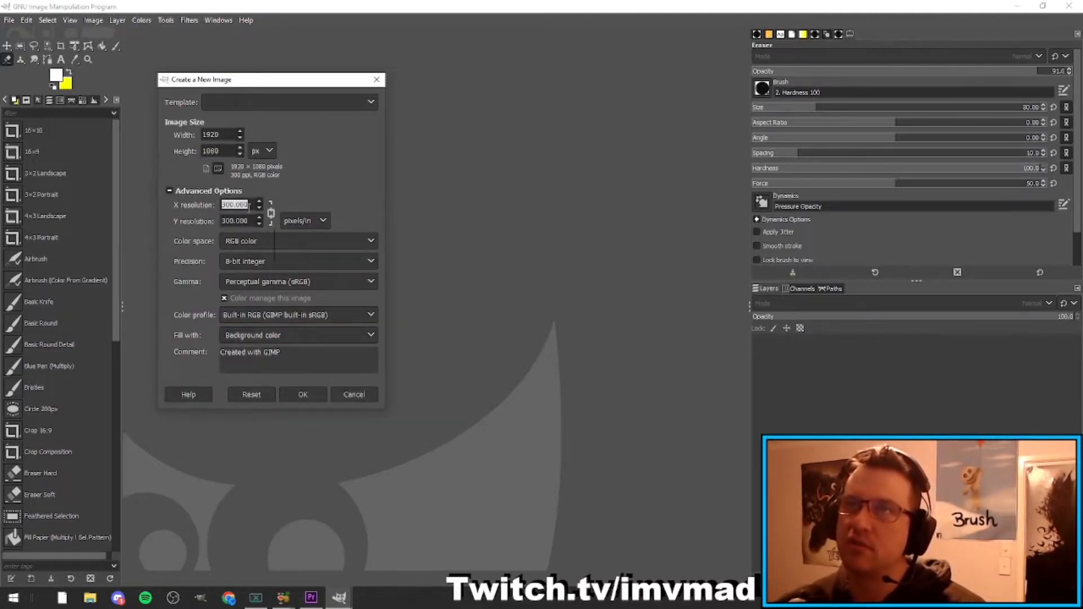
{"action": "left_click", "coordinate": [193, 192]}
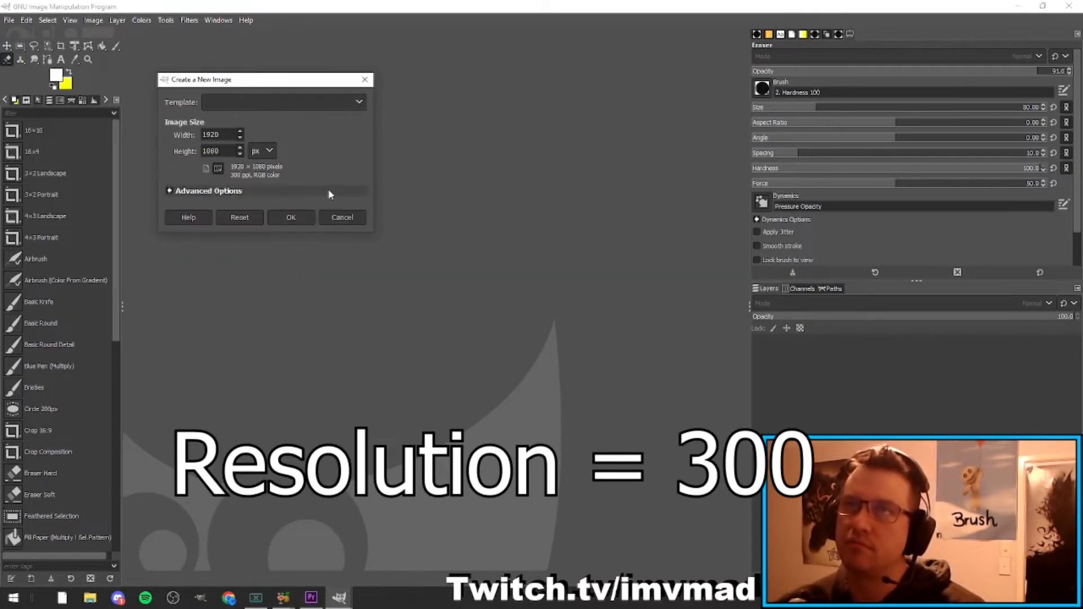
{"action": "left_click", "coordinate": [192, 192]}
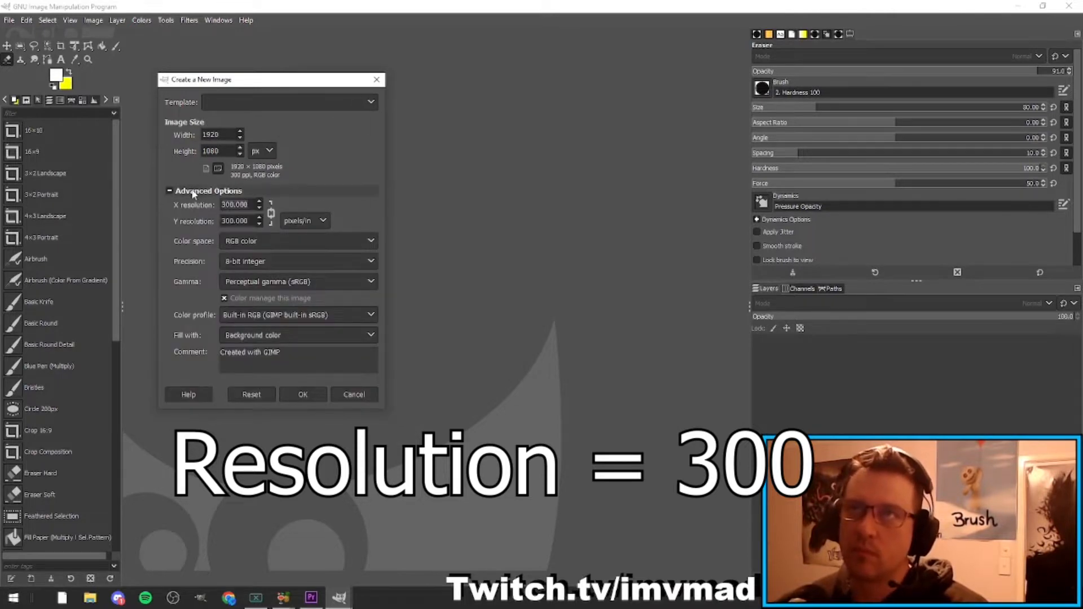
{"action": "left_click", "coordinate": [291, 391]}
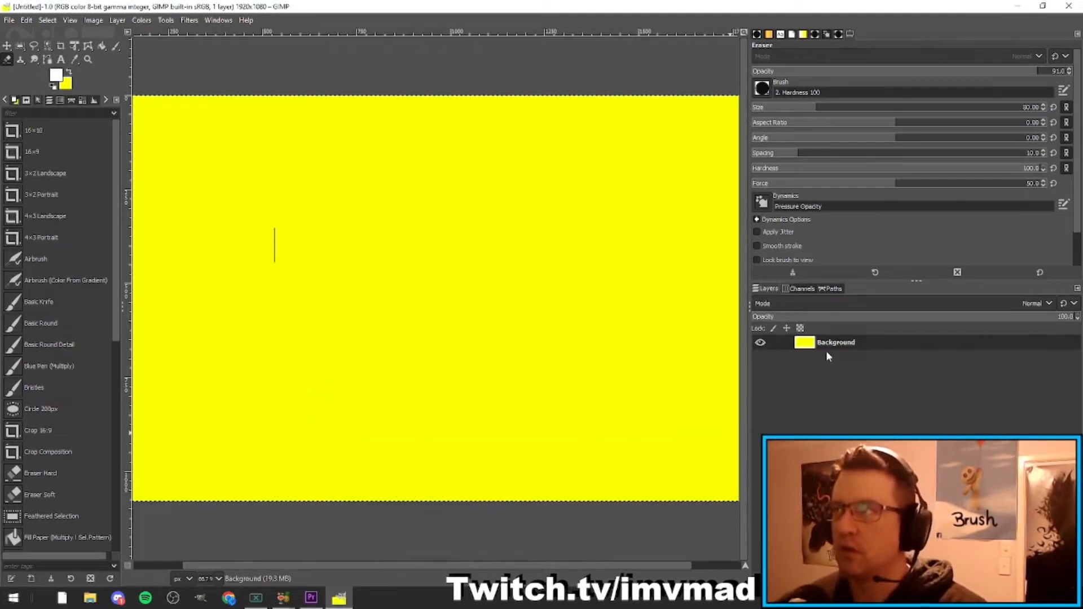
Add an alpha channel to the Background layer.
{"action": "right_click", "coordinate": [828, 346]}
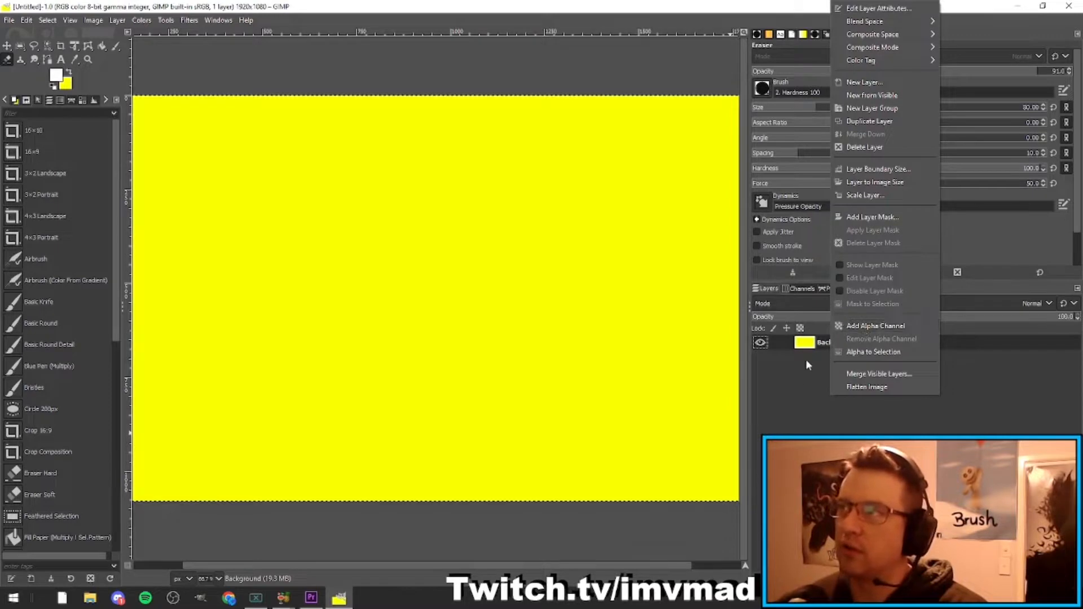
{"action": "left_click", "coordinate": [866, 327]}
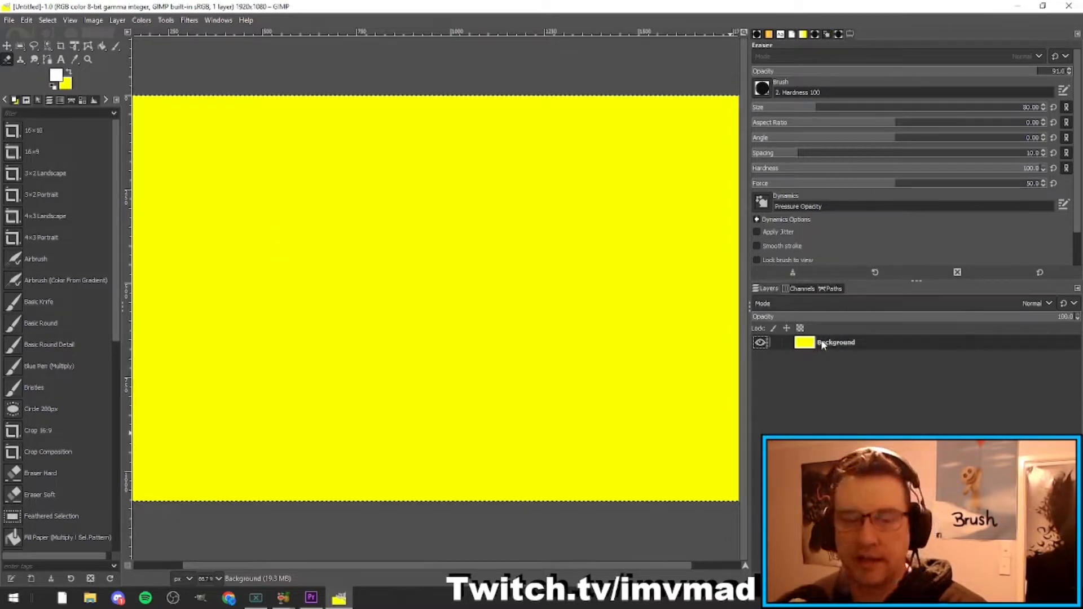
{"action": "right_click", "coordinate": [821, 343]}
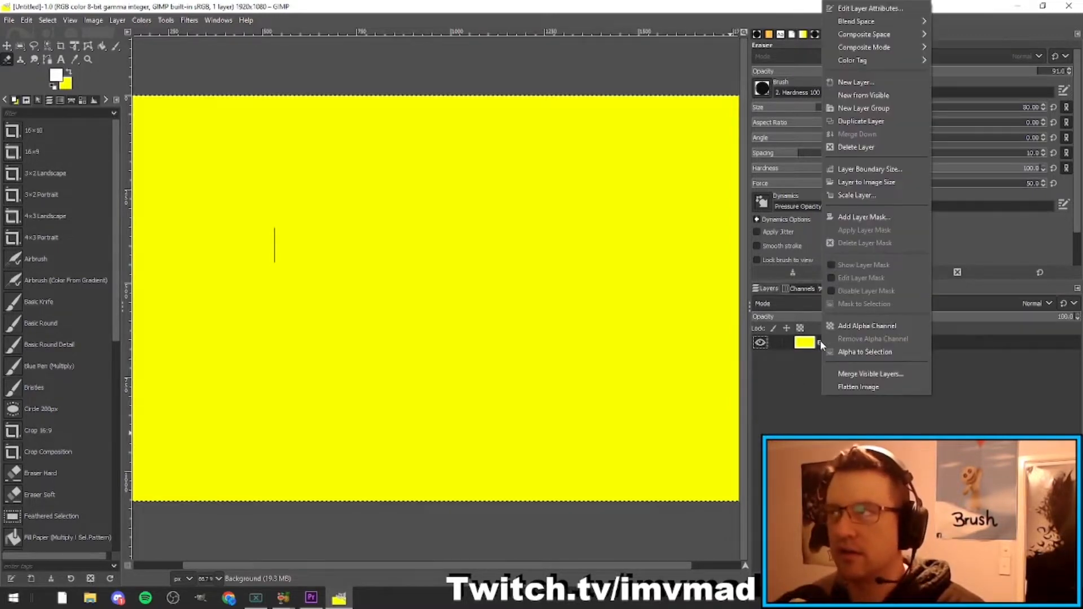
{"action": "left_click", "coordinate": [864, 325]}
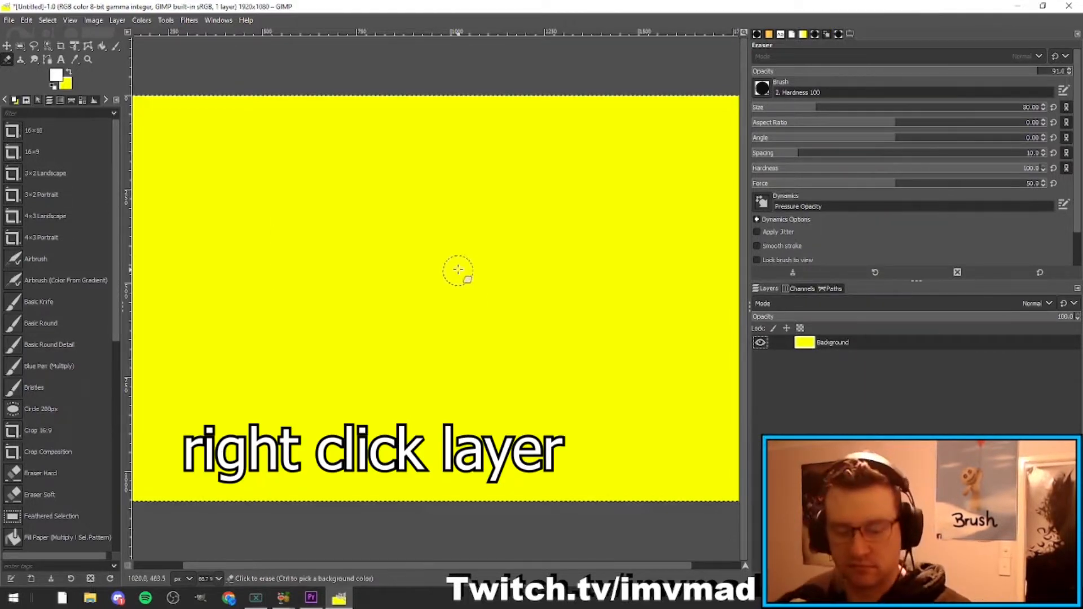
Select the whole canvas with a rectangle selection and delete the yellow fill from the Background layer.
{"action": "key", "text": "less"}
{"action": "key", "text": "less"}
{"action": "key", "text": "less"}
{"action": "key", "text": "minus"}
{"action": "key", "text": "minus"}
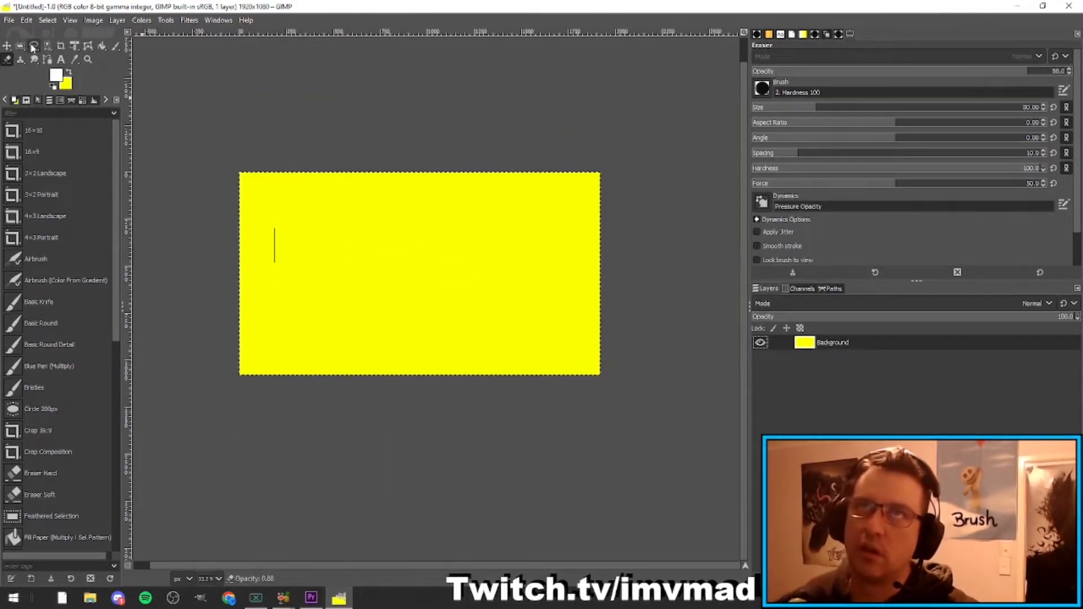
{"action": "key", "text": "r"}
{"action": "left_click_drag", "start_coordinate": [215, 156], "coordinate": [626, 391]}
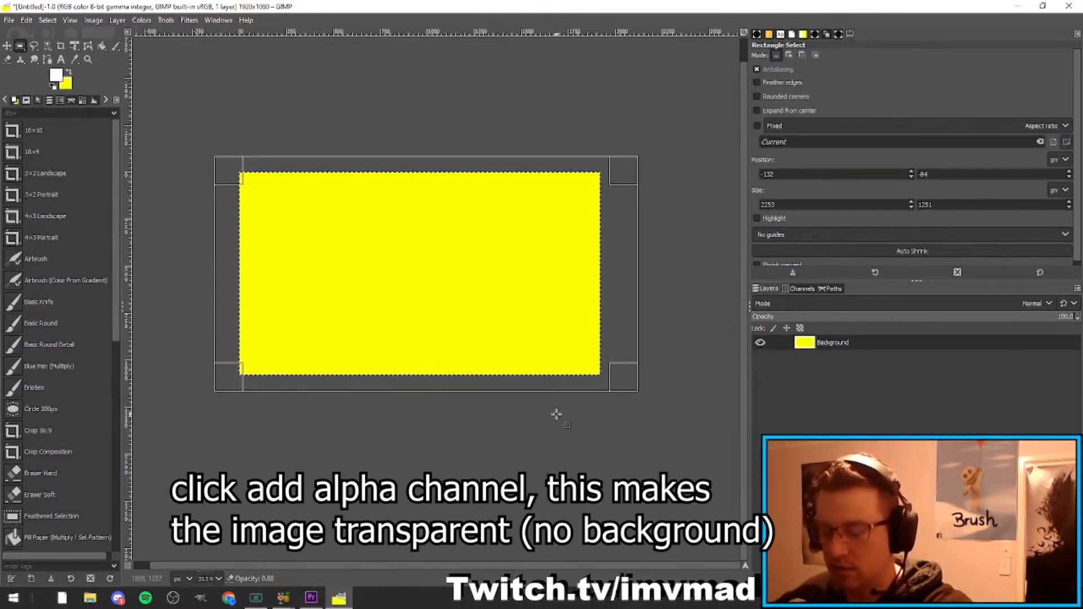
{"action": "key", "text": "Delete"}
{"action": "left_click", "coordinate": [292, 108]}
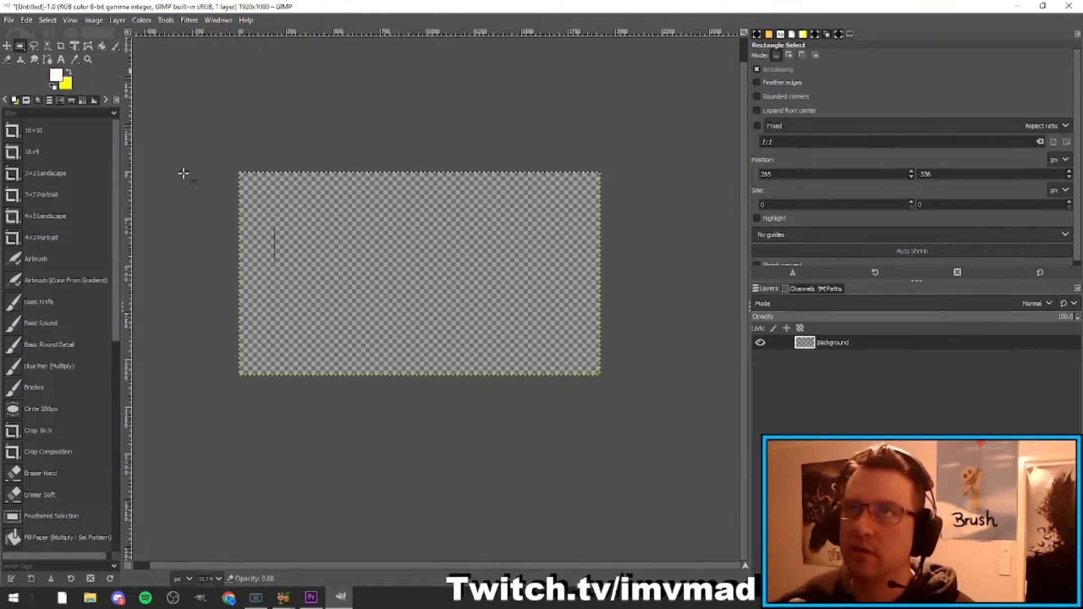
{"action": "left_click_drag", "start_coordinate": [209, 142], "coordinate": [665, 419]}
{"action": "left_click", "coordinate": [464, 299]}
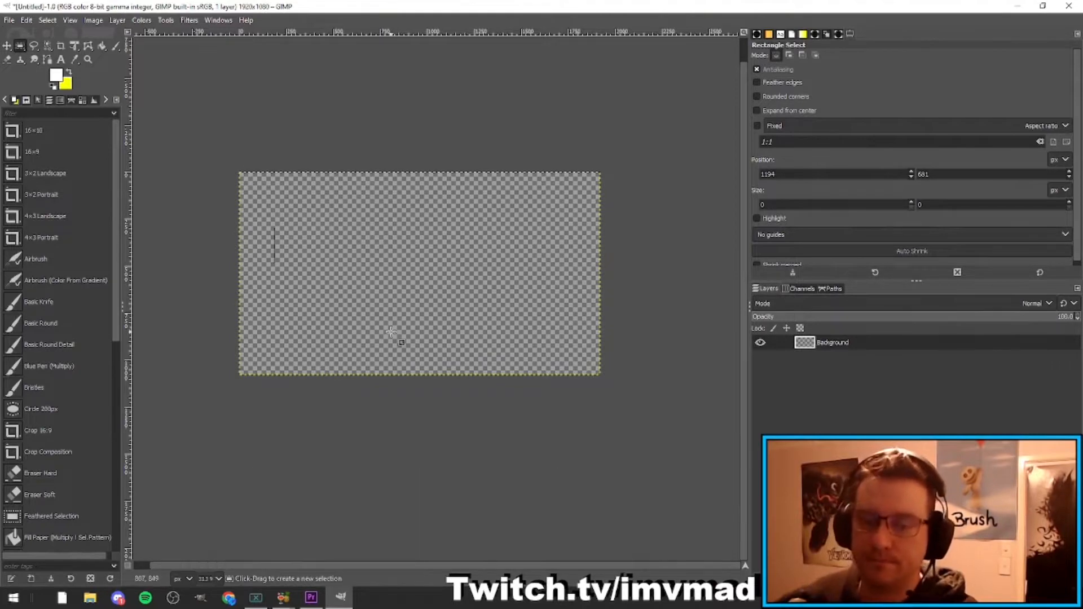
Open FORNITE BG.jpg from the recently used files as a new layer.
{"action": "scroll", "coordinate": [336, 282], "scroll_direction": "up", "scroll_amount": 2, "text": "ctrl"}
{"action": "scroll", "coordinate": [334, 285], "scroll_direction": "down", "scroll_amount": 1, "text": "ctrl"}
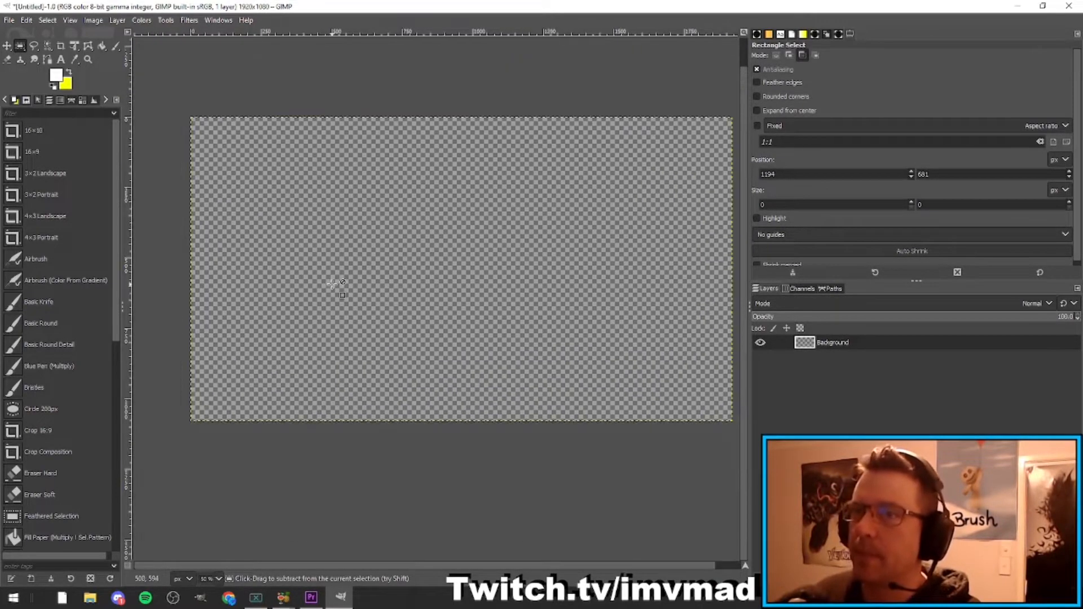
{"action": "left_click", "coordinate": [9, 21]}
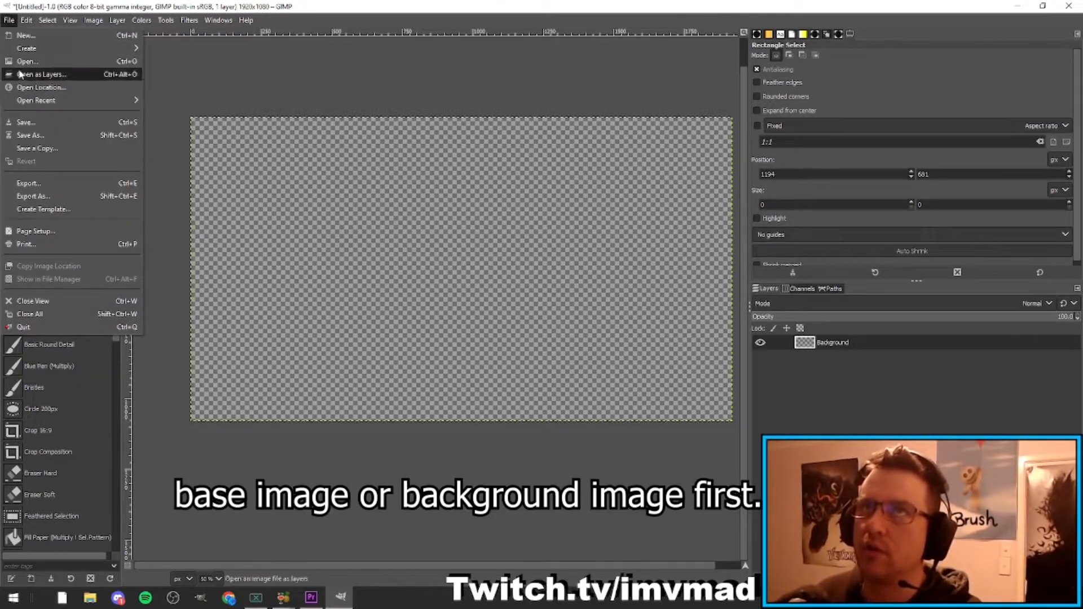
{"action": "left_click", "coordinate": [59, 76]}
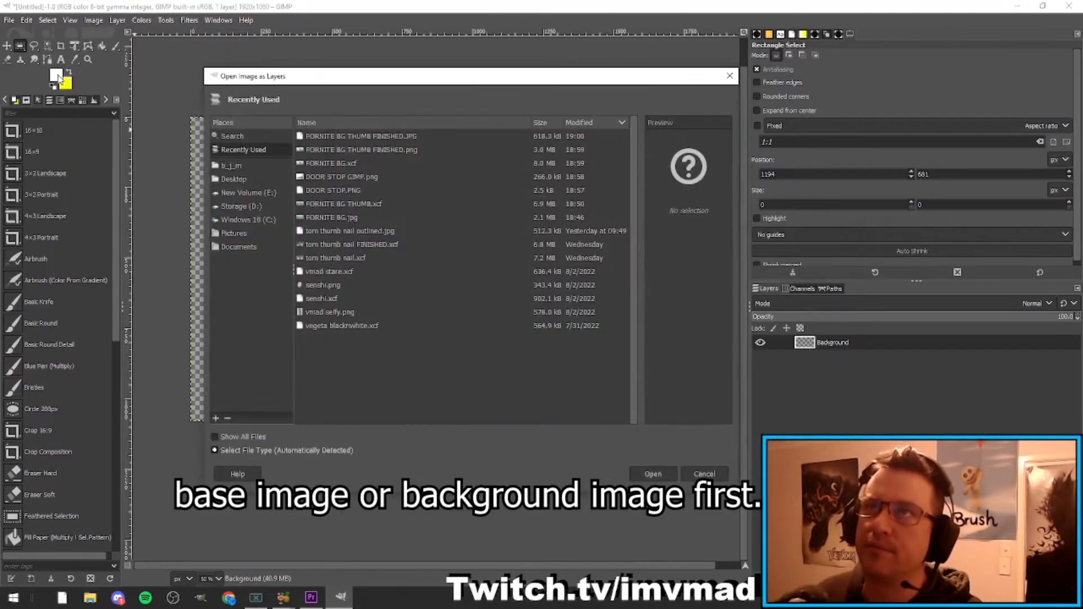
{"action": "left_click", "coordinate": [354, 217]}
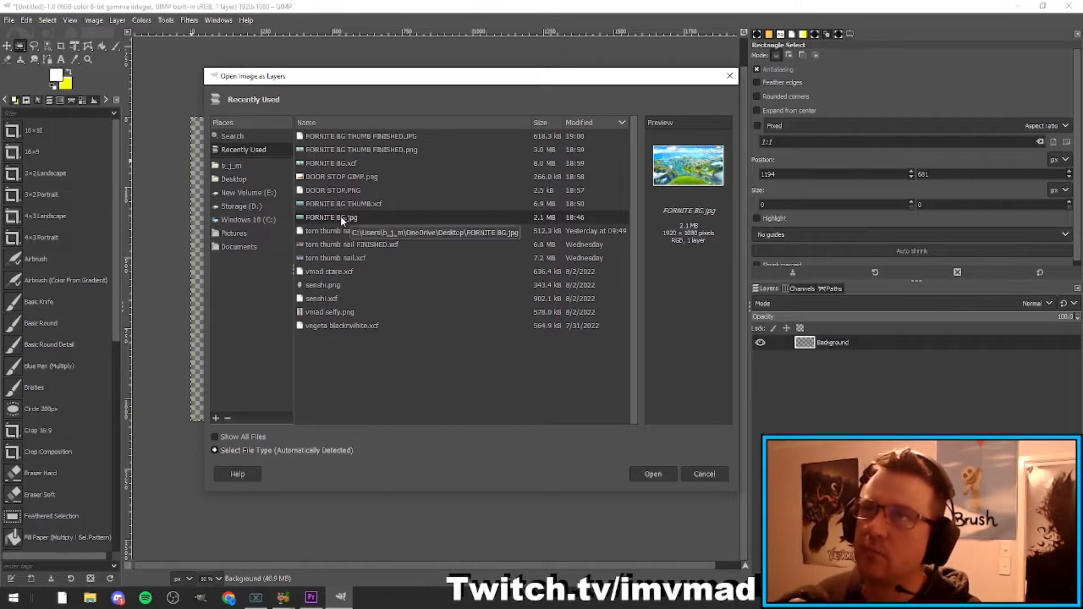
{"action": "left_click", "coordinate": [649, 474]}
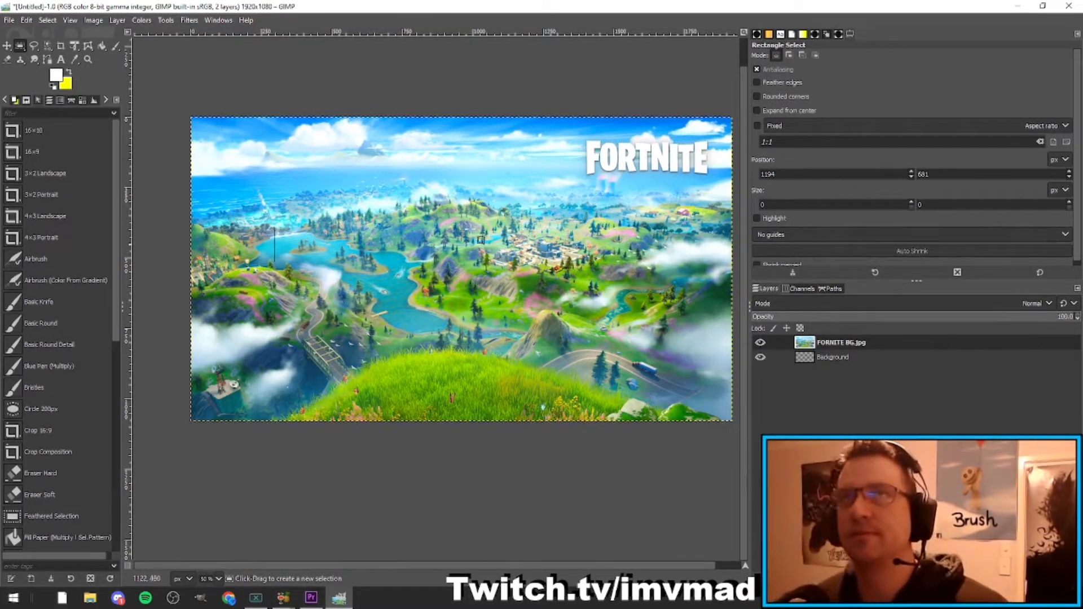
Start opening another image as a layer and browse to the MEDIA/Finished Thumbnails folder on Storage (D:).
{"action": "left_click", "coordinate": [9, 21]}
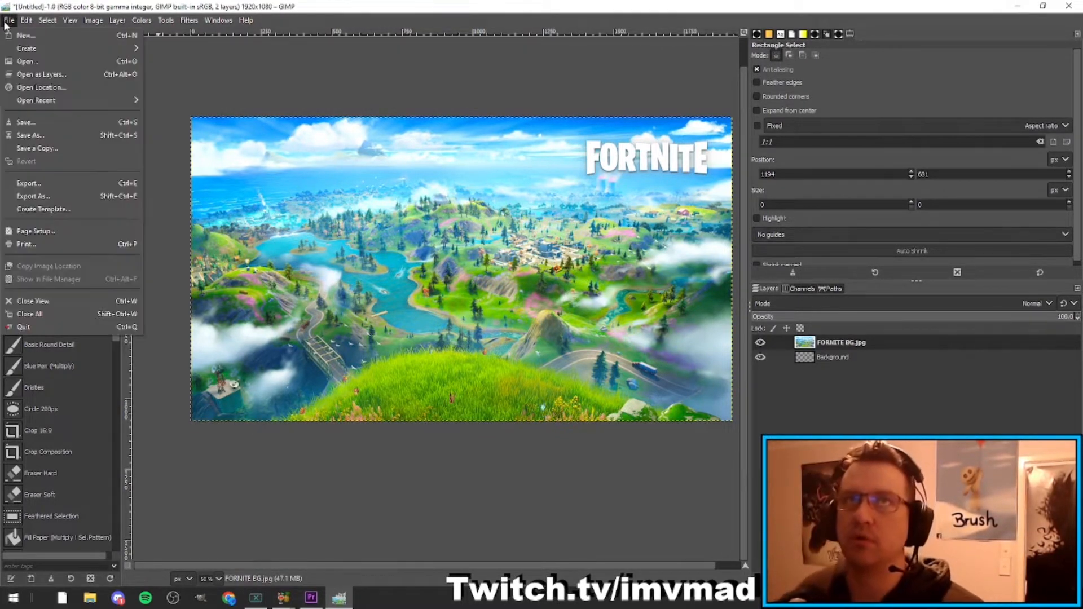
{"action": "left_click", "coordinate": [33, 74]}
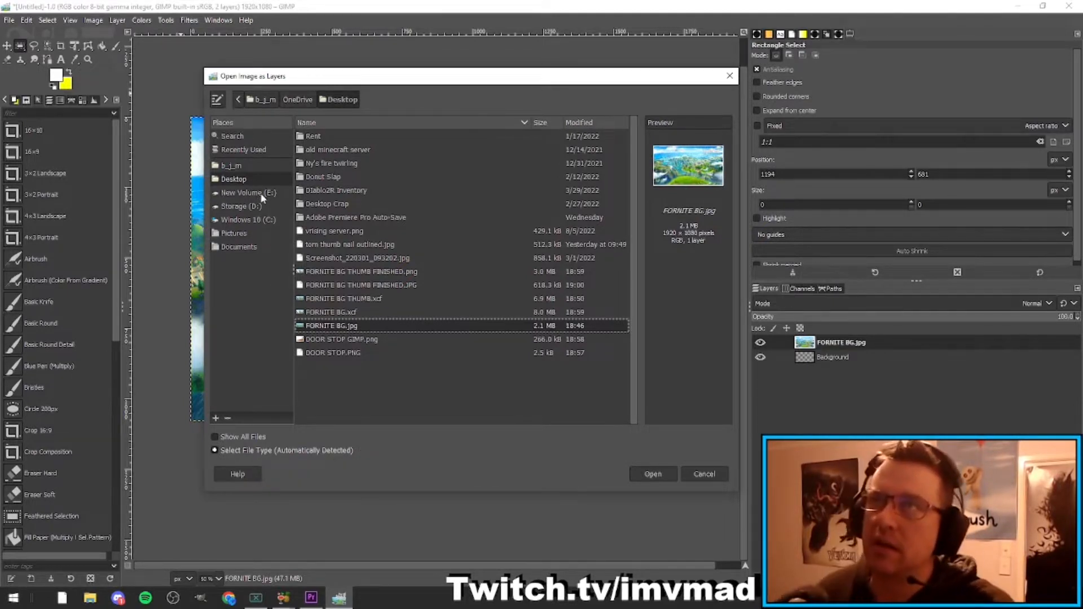
{"action": "left_click", "coordinate": [249, 207]}
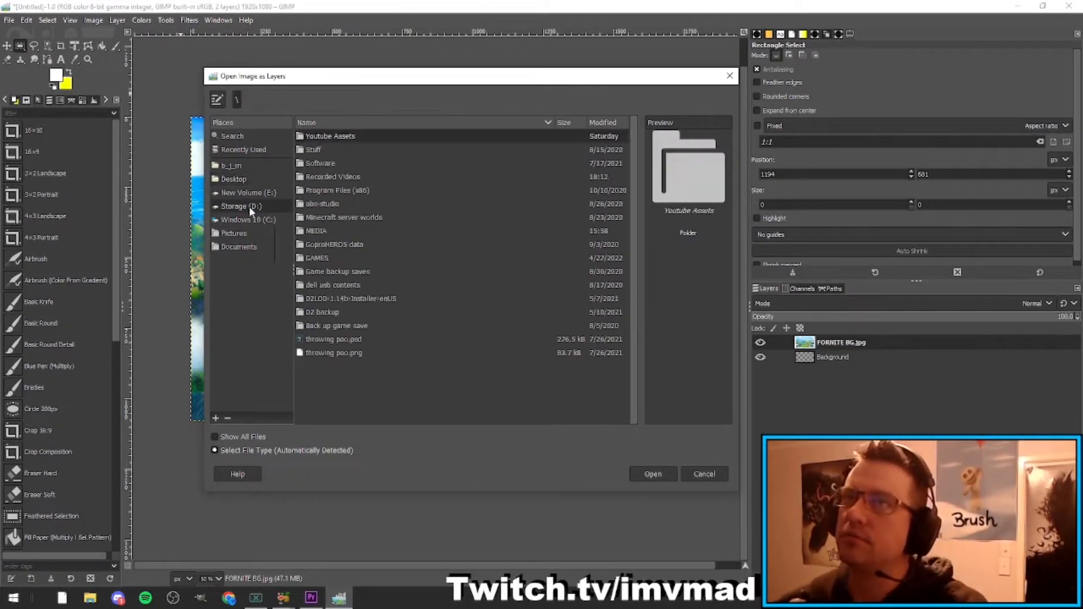
{"action": "double_click", "coordinate": [321, 232]}
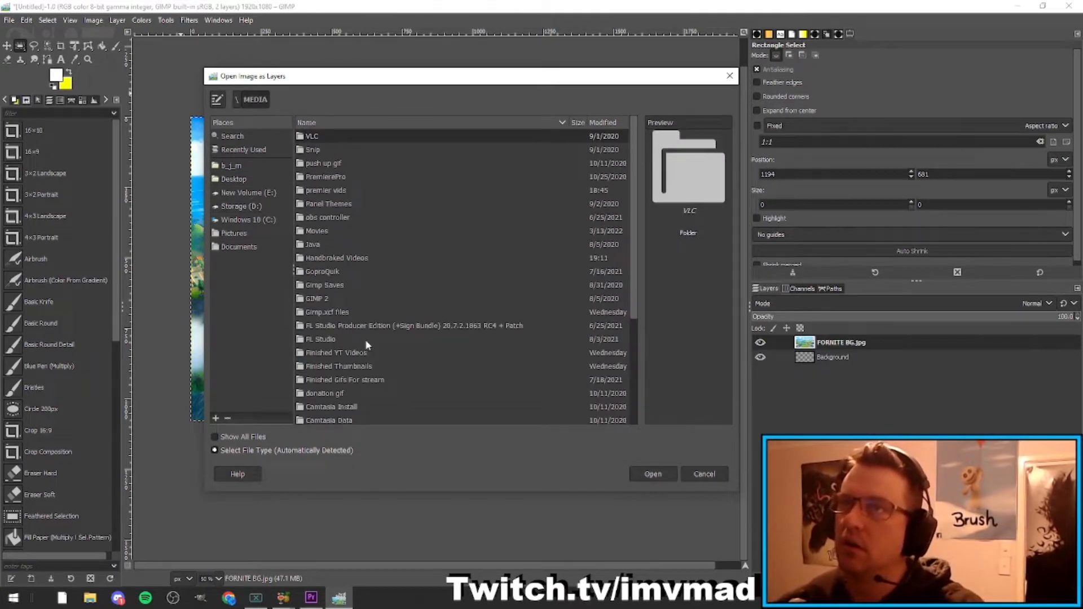
{"action": "scroll", "coordinate": [366, 339], "scroll_direction": "down", "scroll_amount": 5}
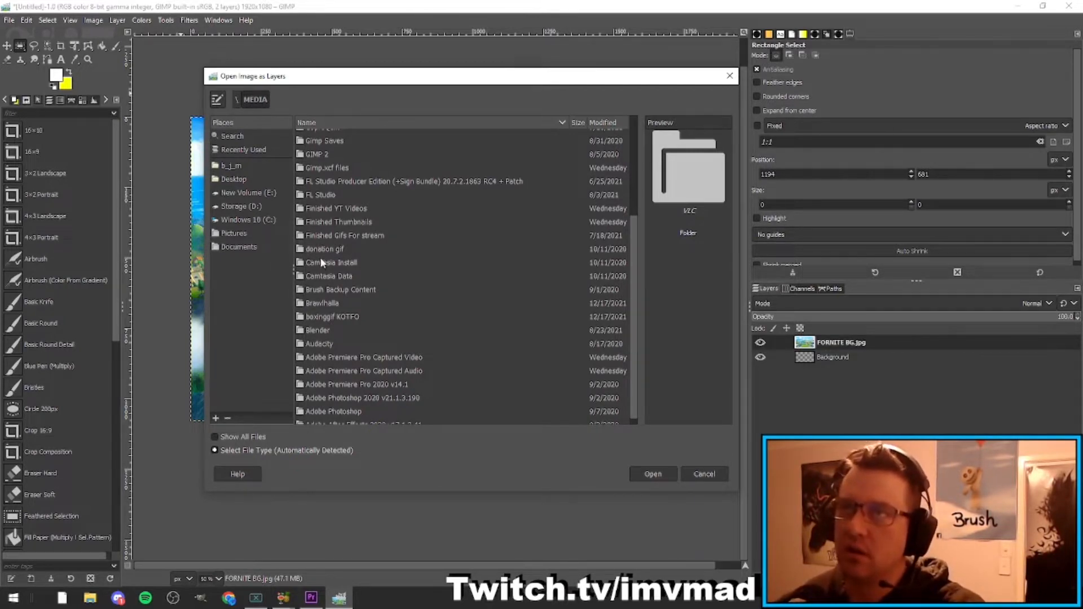
{"action": "scroll", "coordinate": [327, 316], "scroll_direction": "down", "scroll_amount": 1}
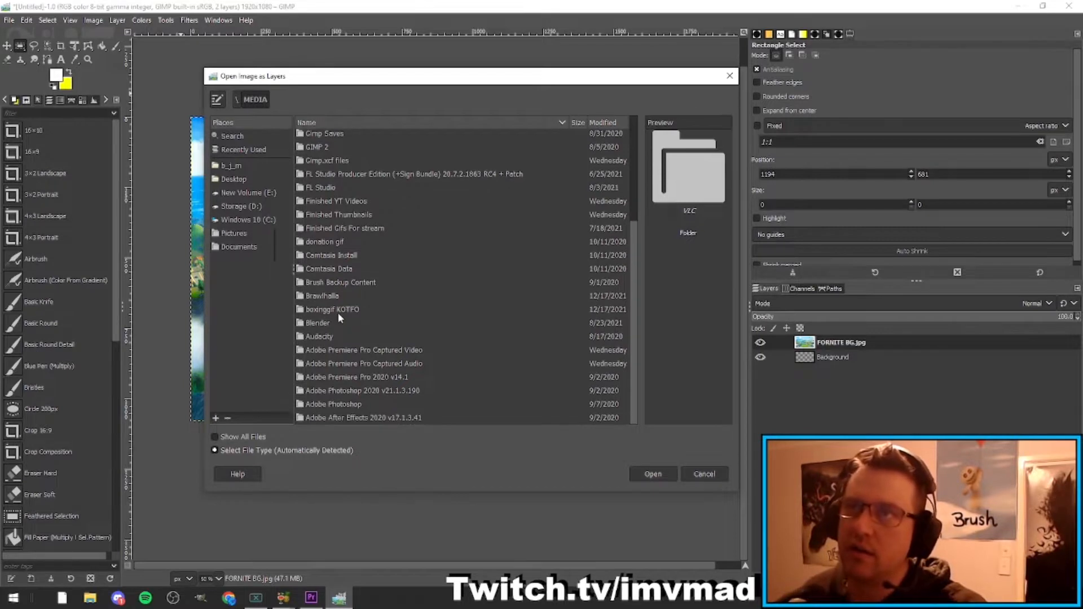
{"action": "scroll", "coordinate": [364, 254], "scroll_direction": "up", "scroll_amount": 3}
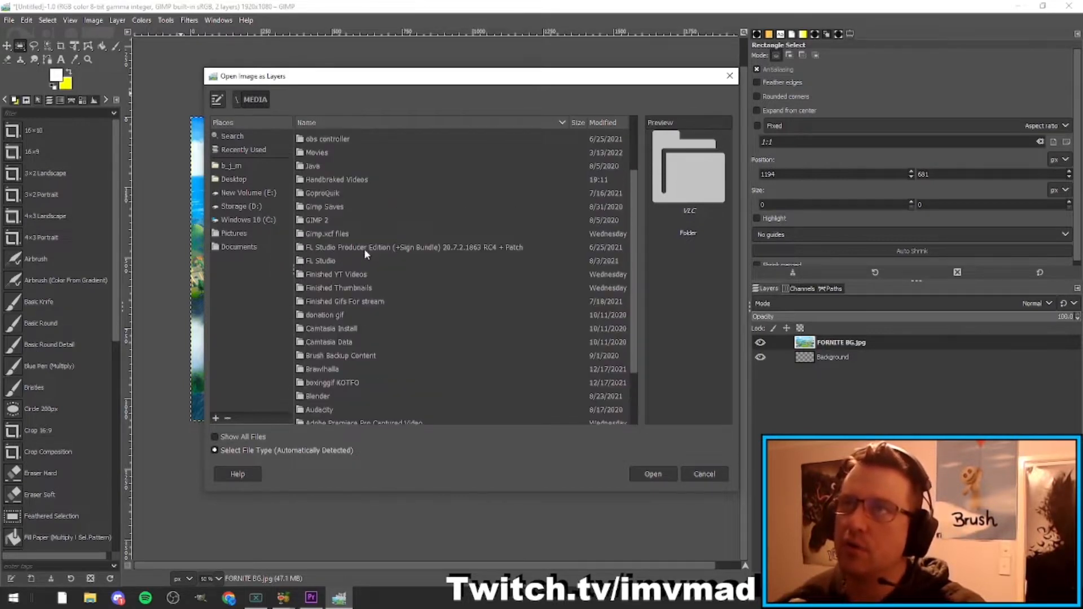
{"action": "double_click", "coordinate": [341, 288]}
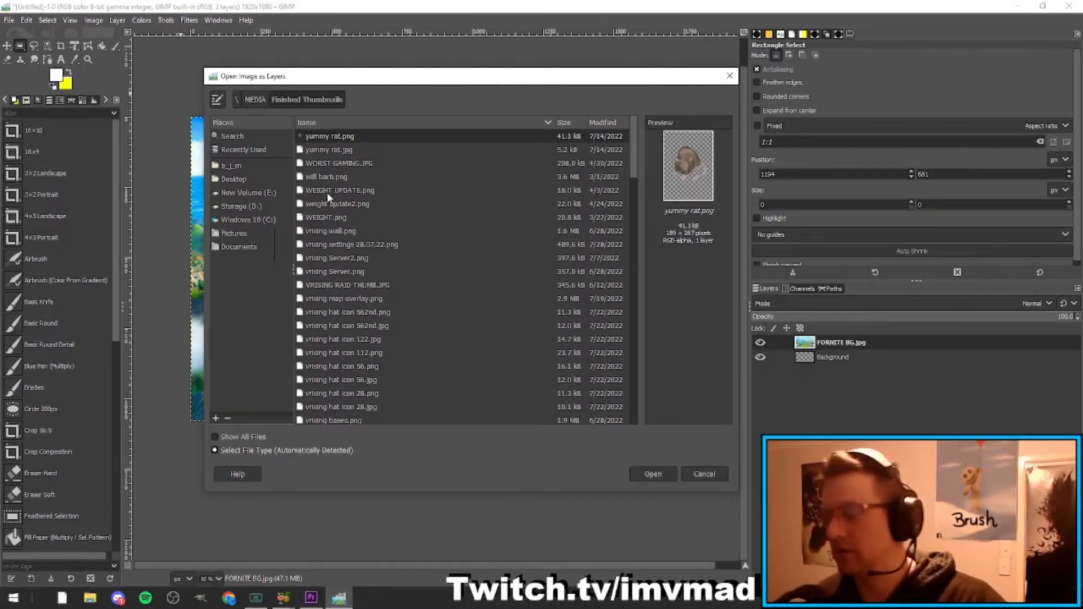
Choose vmad selfy.png in the Finished Thumbnails folder and add it as a layer.
{"action": "key", "text": "Down"}
{"action": "key", "text": "Down"}
{"action": "key", "text": "Down"}
{"action": "key", "text": "Down"}
{"action": "key", "text": "Down"}
{"action": "key", "text": "Down"}
{"action": "key", "text": "Down"}
{"action": "key", "text": "Down"}
{"action": "key", "text": "Down"}
{"action": "key", "text": "Down"}
{"action": "key", "text": "Down"}
{"action": "key", "text": "Down"}
{"action": "key", "text": "Down"}
{"action": "key", "text": "Down"}
{"action": "key", "text": "Down"}
{"action": "key", "text": "Down"}
{"action": "key", "text": "Down"}
{"action": "key", "text": "Down"}
{"action": "key", "text": "Down"}
{"action": "key", "text": "Down"}
{"action": "key", "text": "Down"}
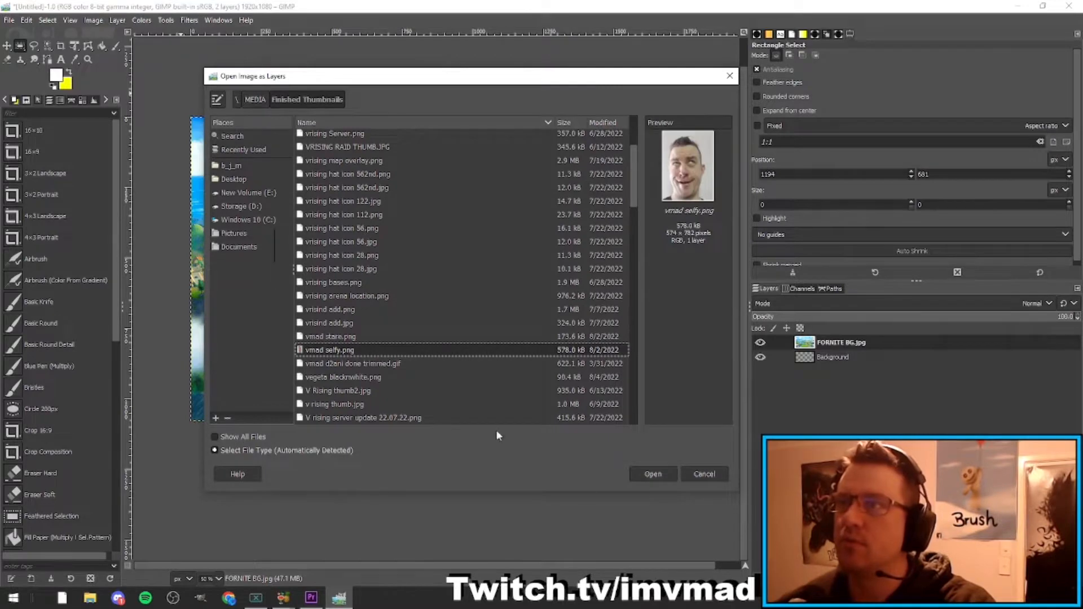
{"action": "left_click", "coordinate": [657, 474]}
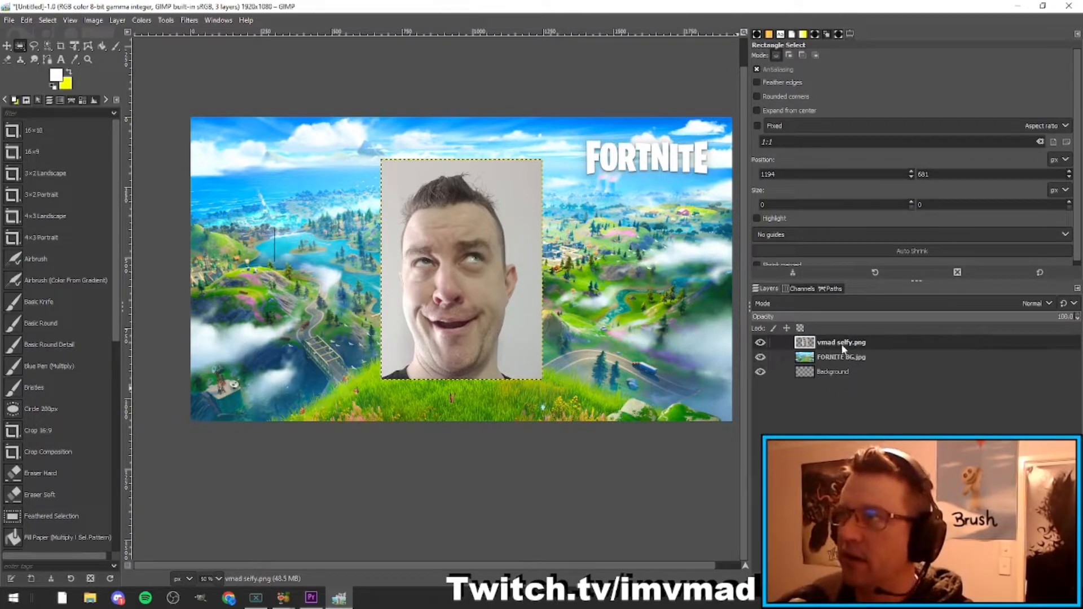
Create a new 1920 × 1080 layer named "speech bubbles" filled with transparency.
{"action": "right_click", "coordinate": [813, 416]}
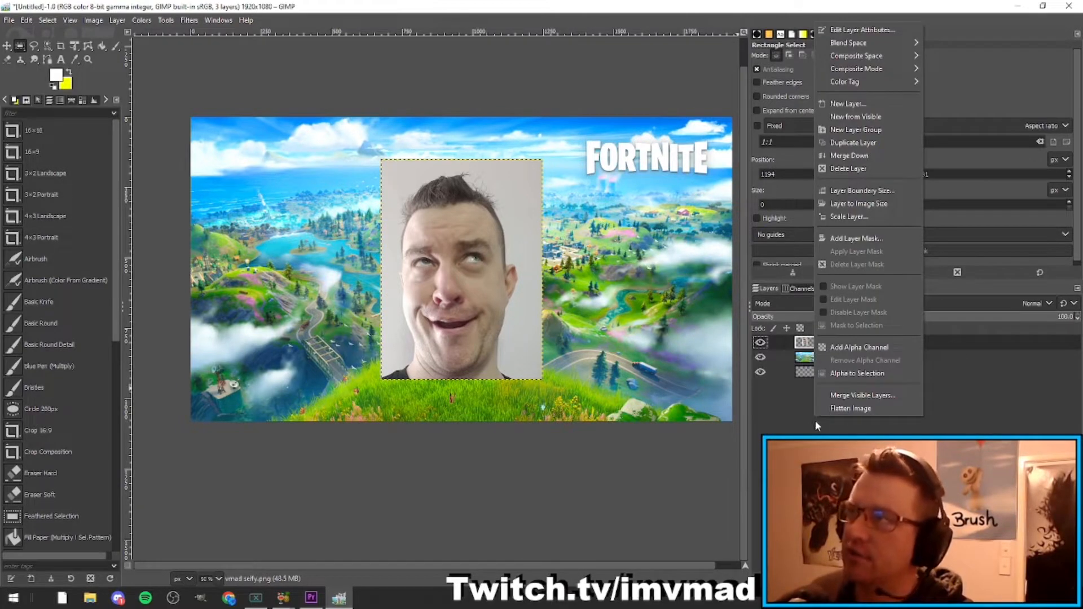
{"action": "left_click", "coordinate": [845, 103]}
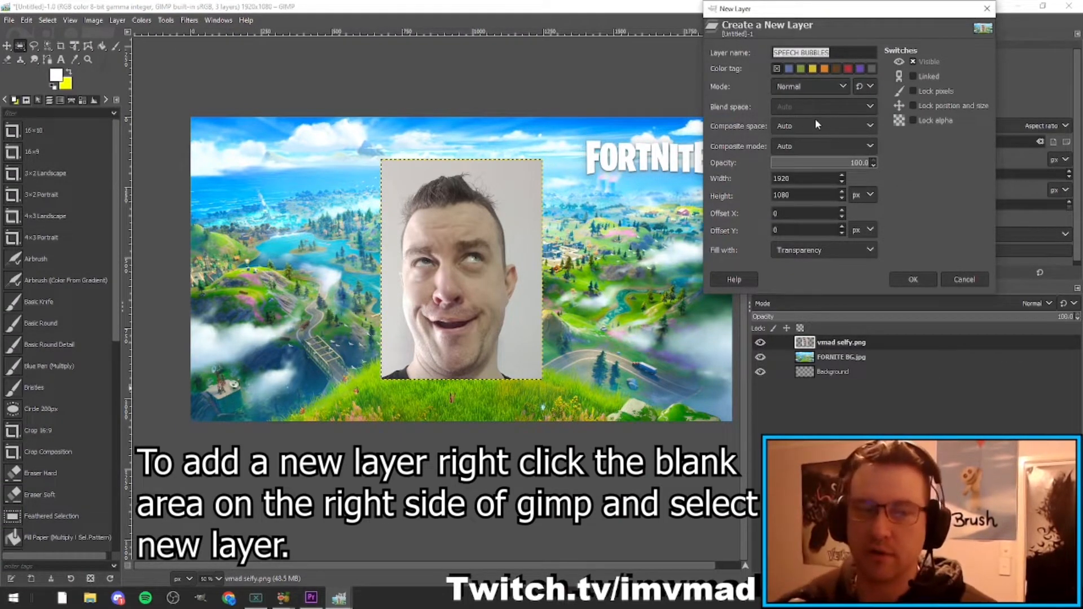
{"action": "left_click", "coordinate": [846, 50]}
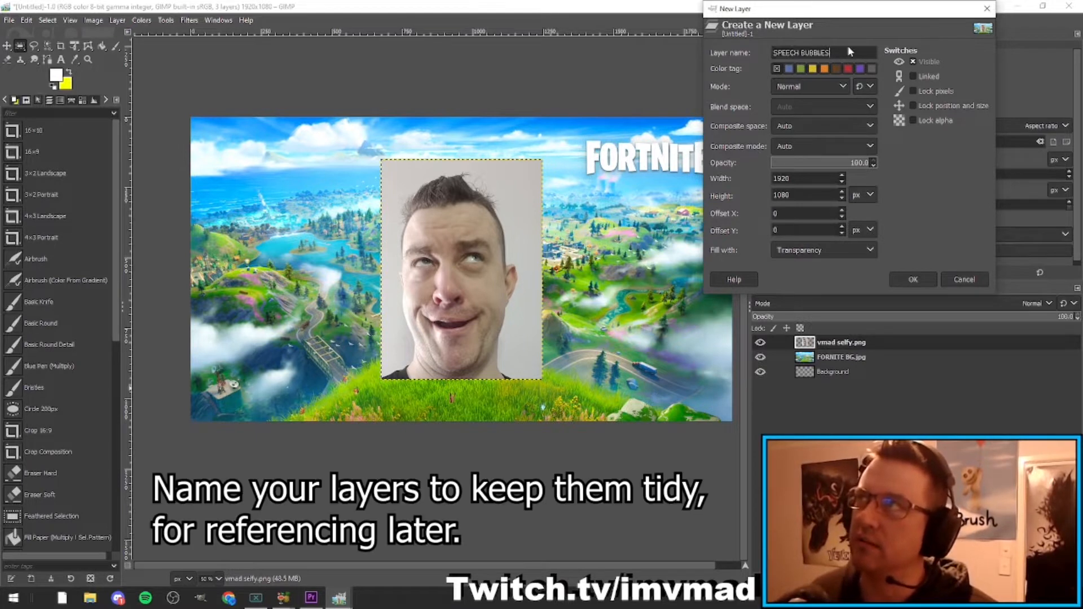
{"action": "key", "text": "BackSpace"}
{"action": "key", "text": "BackSpace"}
{"action": "key", "text": "BackSpace"}
{"action": "key", "text": "BackSpace"}
{"action": "key", "text": "BackSpace"}
{"action": "key", "text": "BackSpace"}
{"action": "key", "text": "BackSpace"}
{"action": "key", "text": "BackSpace"}
{"action": "key", "text": "BackSpace"}
{"action": "key", "text": "BackSpace"}
{"action": "key", "text": "BackSpace"}
{"action": "key", "text": "BackSpace"}
{"action": "key", "text": "BackSpace"}
{"action": "key", "text": "BackSpace"}
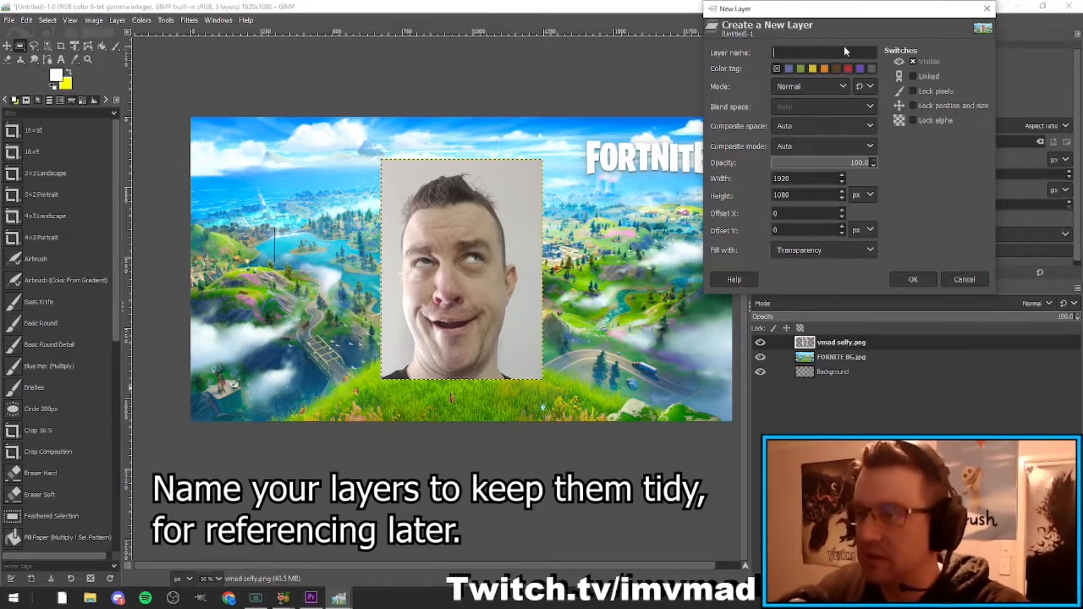
{"action": "type", "text": "speech buble"}
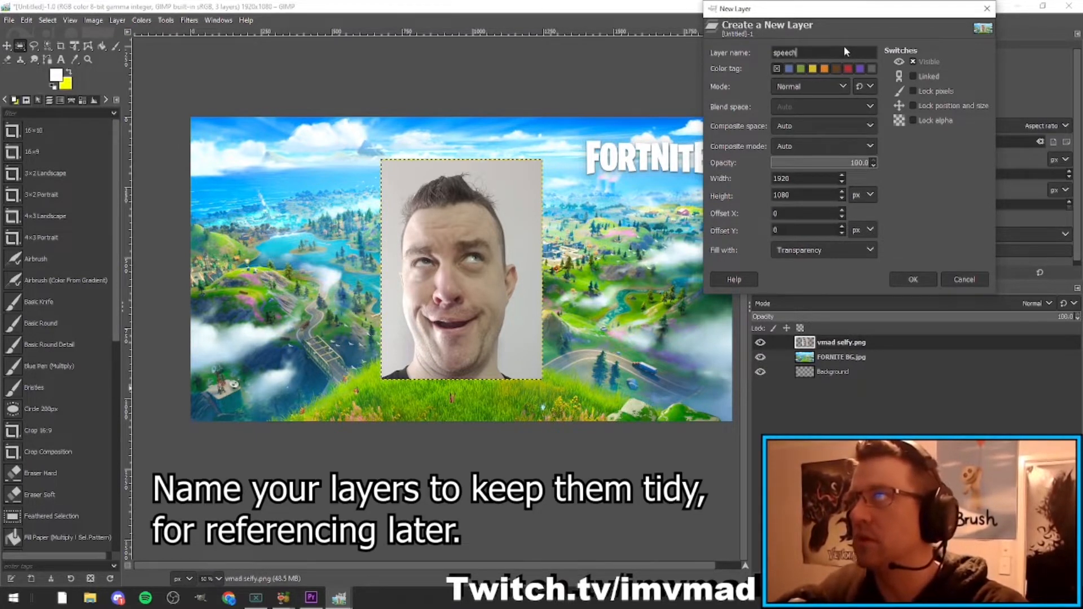
{"action": "key", "text": "BackSpace"}
{"action": "key", "text": "BackSpace"}
{"action": "type", "text": "bles"}
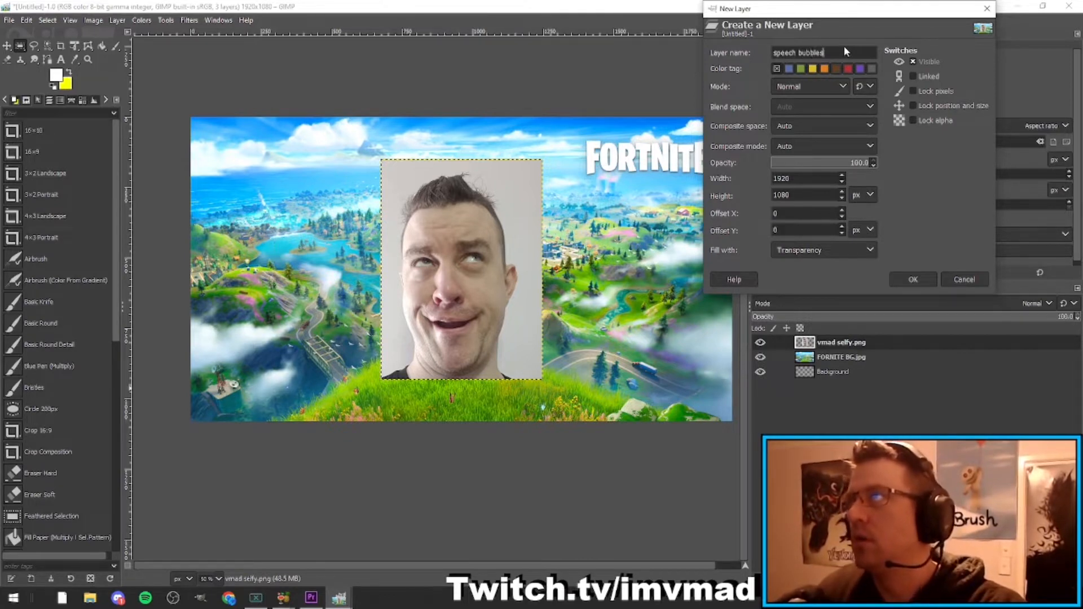
{"action": "left_click", "coordinate": [912, 278]}
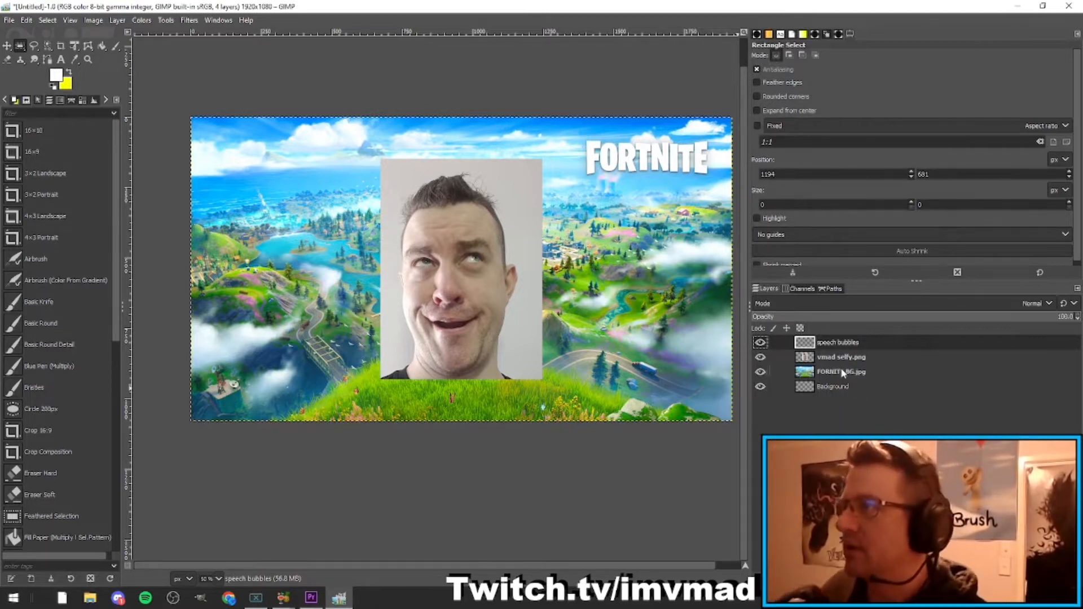
Outline the head, neck and shoulders on the vmad selfy.png layer with a closed Free Select selection.
{"action": "mouse_move", "coordinate": [831, 357]}
{"action": "left_mouse_down"}
{"action": "mouse_move", "coordinate": [829, 382]}
{"action": "mouse_move", "coordinate": [831, 357]}
{"action": "left_mouse_up"}
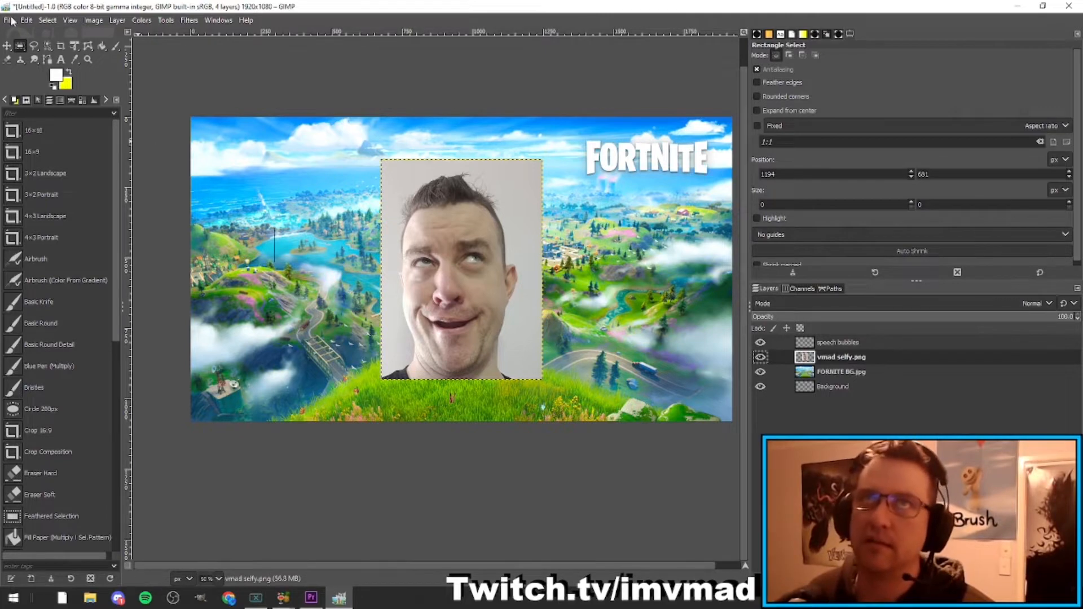
{"action": "left_click", "coordinate": [32, 48]}
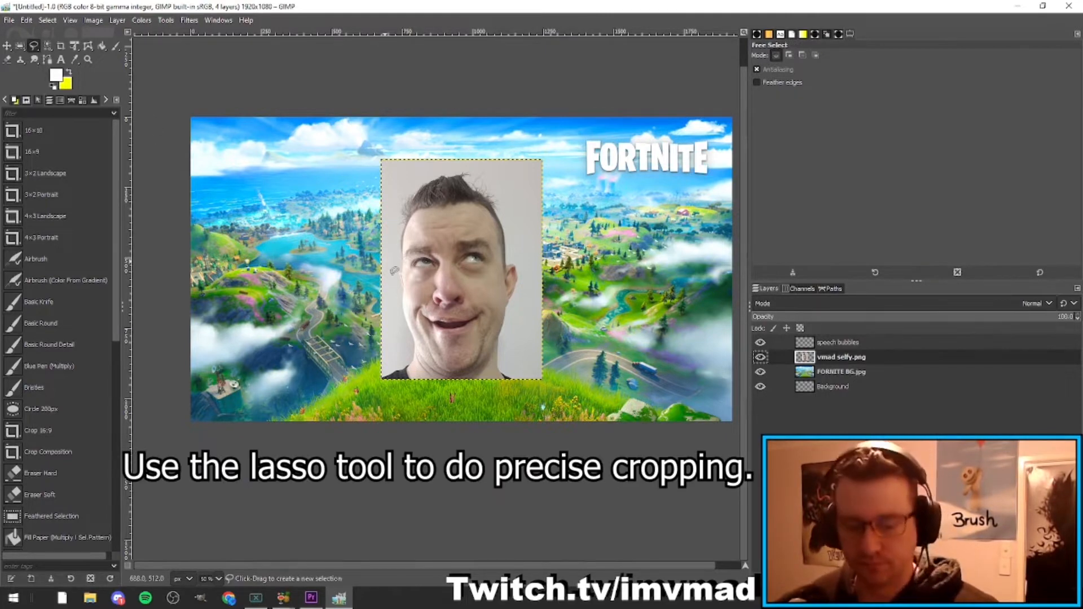
{"action": "scroll", "coordinate": [447, 222], "scroll_direction": "up", "scroll_amount": 1}
{"action": "scroll", "coordinate": [447, 222], "scroll_direction": "up", "scroll_amount": 1}
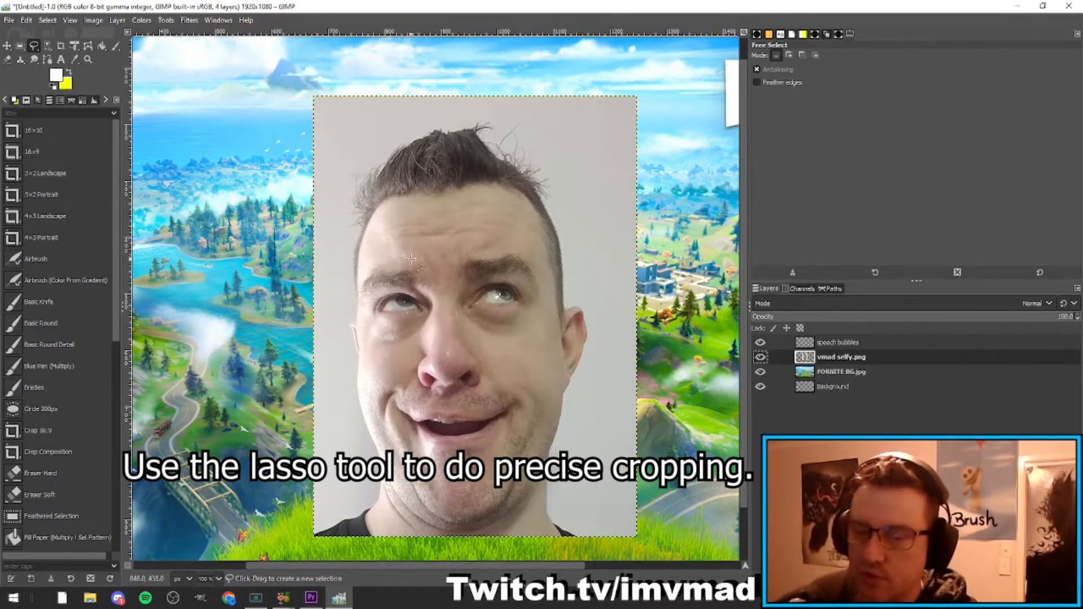
{"action": "scroll", "coordinate": [428, 238], "scroll_direction": "up", "scroll_amount": 3}
{"action": "scroll", "coordinate": [422, 267], "scroll_direction": "down", "scroll_amount": 3}
{"action": "scroll", "coordinate": [422, 267], "scroll_direction": "down", "scroll_amount": 1}
{"action": "scroll", "coordinate": [422, 268], "scroll_direction": "up", "scroll_amount": 3}
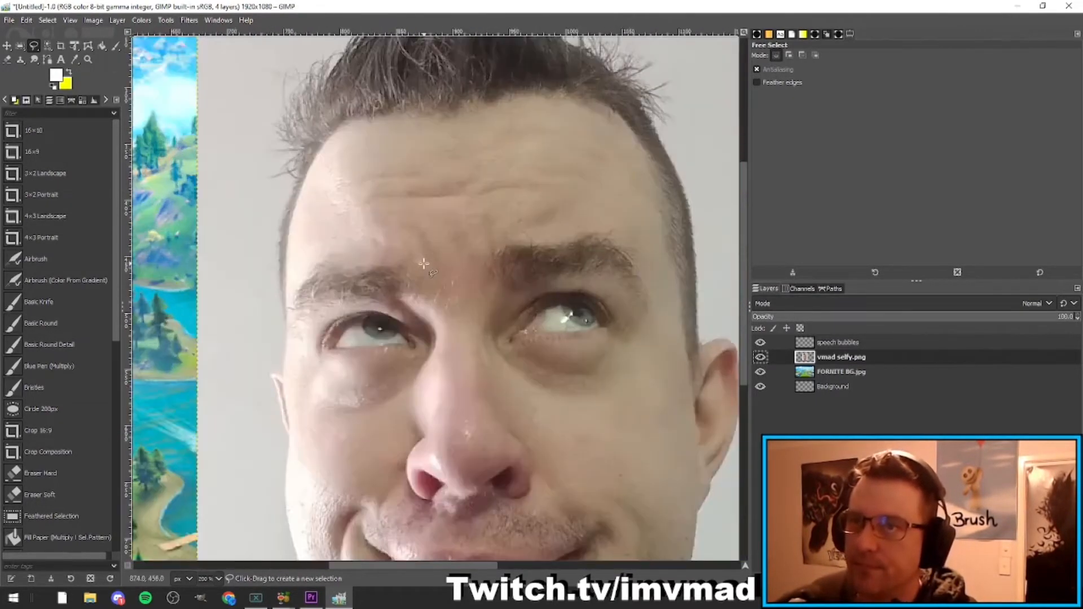
{"action": "scroll", "coordinate": [424, 263], "scroll_direction": "down", "scroll_amount": 1}
{"action": "scroll", "coordinate": [423, 263], "scroll_direction": "down", "scroll_amount": 1}
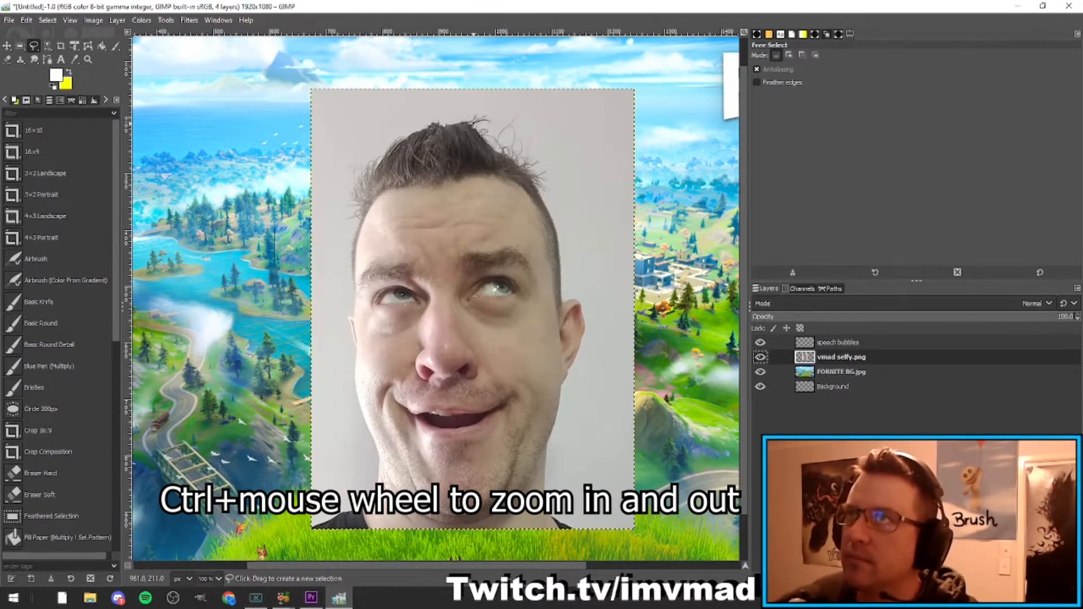
{"action": "mouse_move", "coordinate": [471, 120]}
{"action": "left_mouse_down"}
{"action": "mouse_move", "coordinate": [549, 215]}
{"action": "mouse_move", "coordinate": [560, 320]}
{"action": "mouse_move", "coordinate": [556, 249]}
{"action": "mouse_move", "coordinate": [561, 302]}
{"action": "left_mouse_up"}
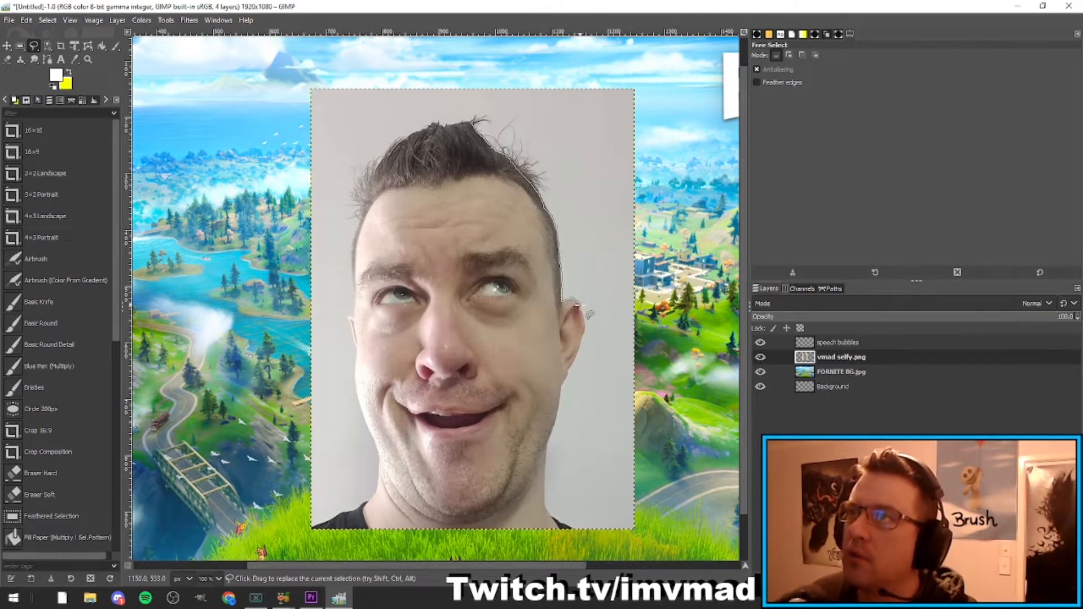
{"action": "mouse_move", "coordinate": [583, 333]}
{"action": "left_mouse_down"}
{"action": "mouse_move", "coordinate": [544, 413]}
{"action": "mouse_move", "coordinate": [562, 411]}
{"action": "mouse_move", "coordinate": [542, 496]}
{"action": "mouse_move", "coordinate": [549, 517]}
{"action": "mouse_move", "coordinate": [579, 530]}
{"action": "mouse_move", "coordinate": [285, 527]}
{"action": "mouse_move", "coordinate": [313, 529]}
{"action": "left_mouse_up"}
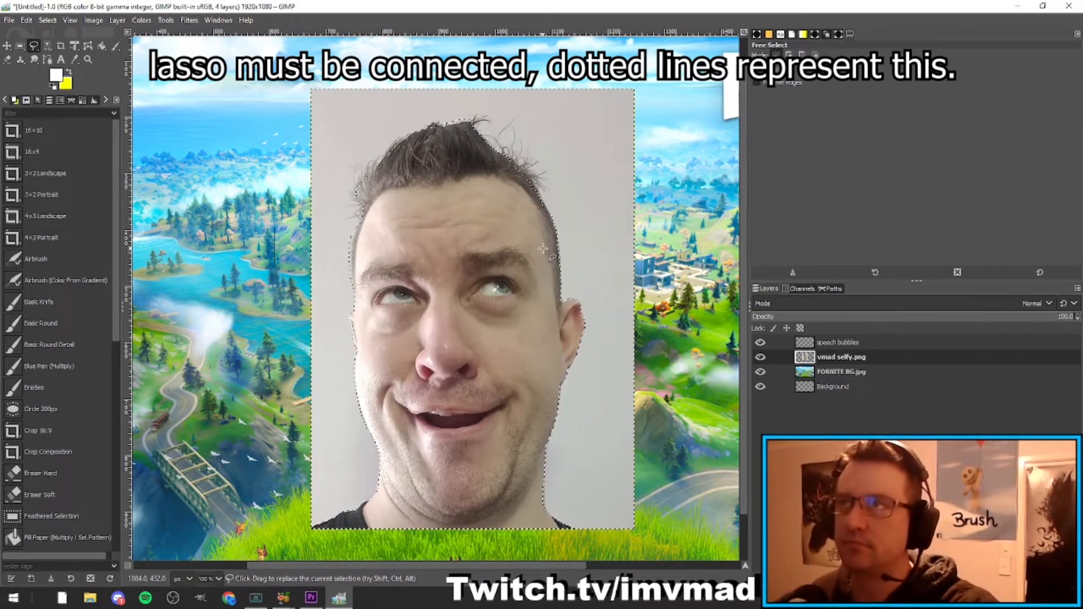
Cut the outlined head out of the vmad selfy.png layer and add an alpha channel to that layer.
{"action": "key", "text": "ctrl"}
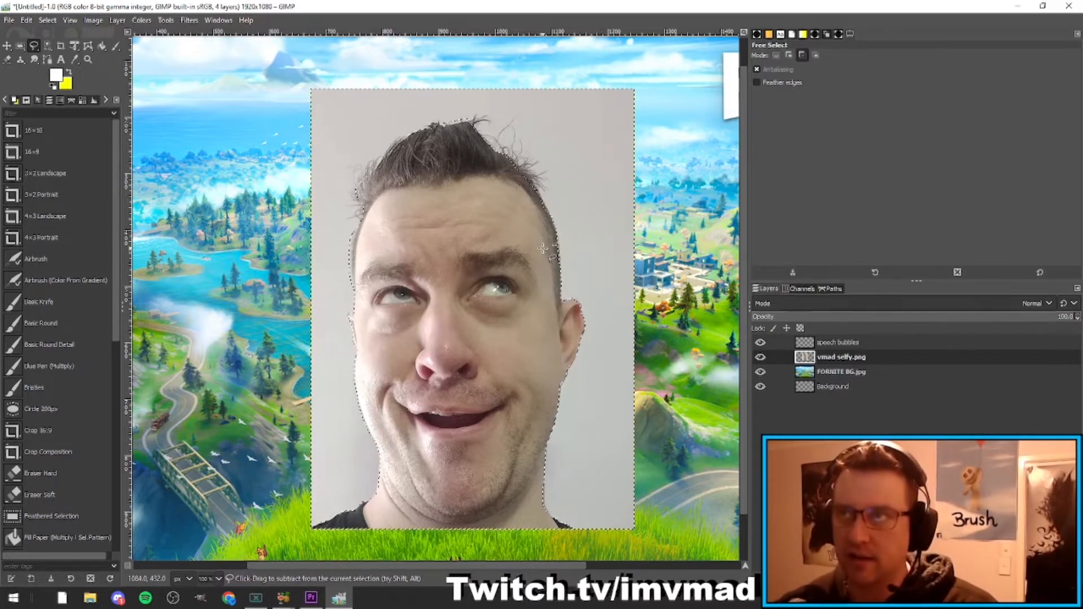
{"action": "key", "text": "ctrl+x"}
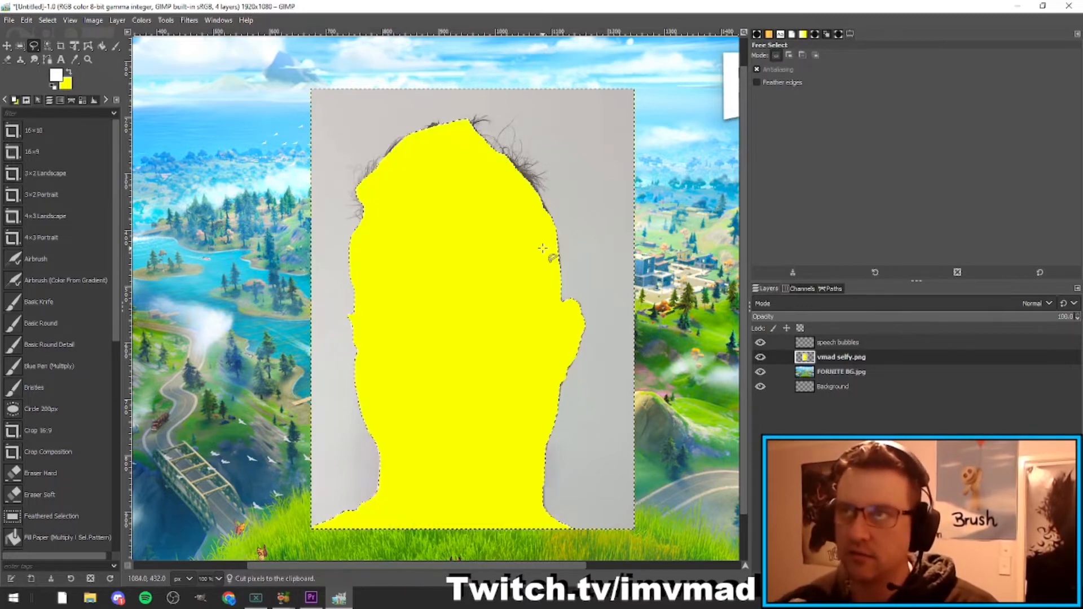
{"action": "left_click", "coordinate": [20, 45]}
{"action": "right_click", "coordinate": [836, 356]}
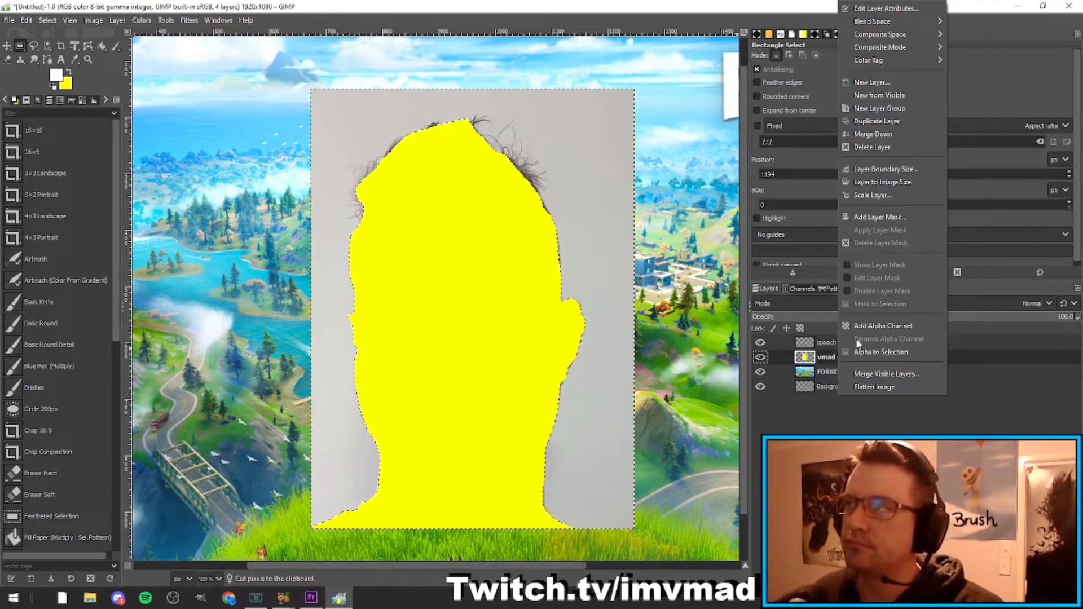
{"action": "left_click", "coordinate": [869, 328]}
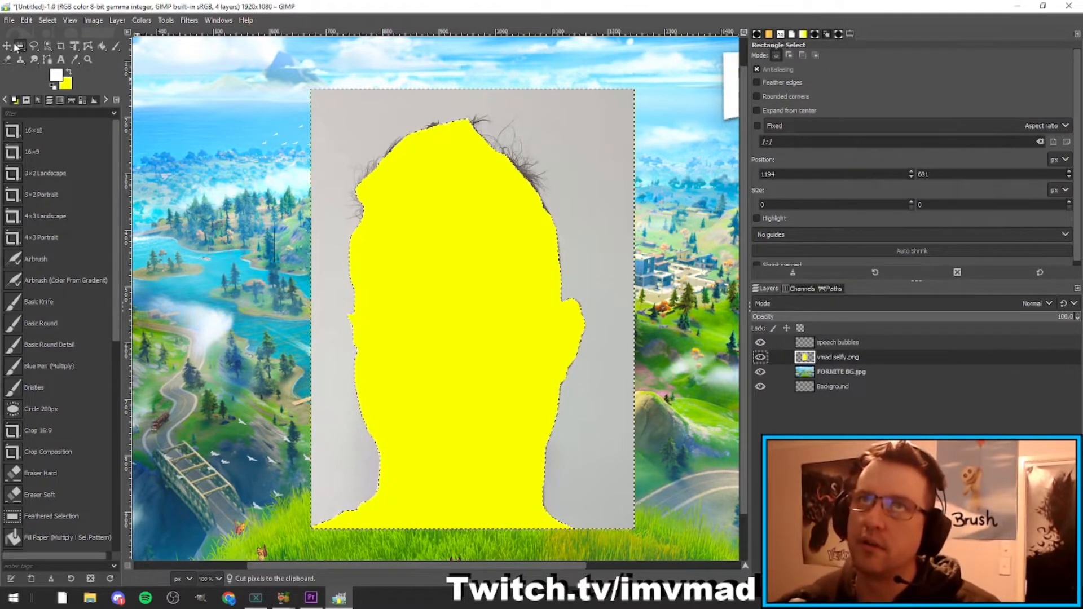
{"action": "left_click_drag", "start_coordinate": [432, 220], "coordinate": [466, 235]}
{"action": "left_click", "coordinate": [473, 261]}
{"action": "left_click", "coordinate": [451, 237]}
{"action": "mouse_move", "coordinate": [380, 160]}
{"action": "left_mouse_down"}
{"action": "mouse_move", "coordinate": [456, 204]}
{"action": "mouse_move", "coordinate": [515, 261]}
{"action": "left_mouse_up"}
{"action": "left_click_drag", "start_coordinate": [458, 241], "coordinate": [585, 288]}
{"action": "left_click", "coordinate": [428, 236]}
{"action": "left_click_drag", "start_coordinate": [410, 242], "coordinate": [443, 257]}
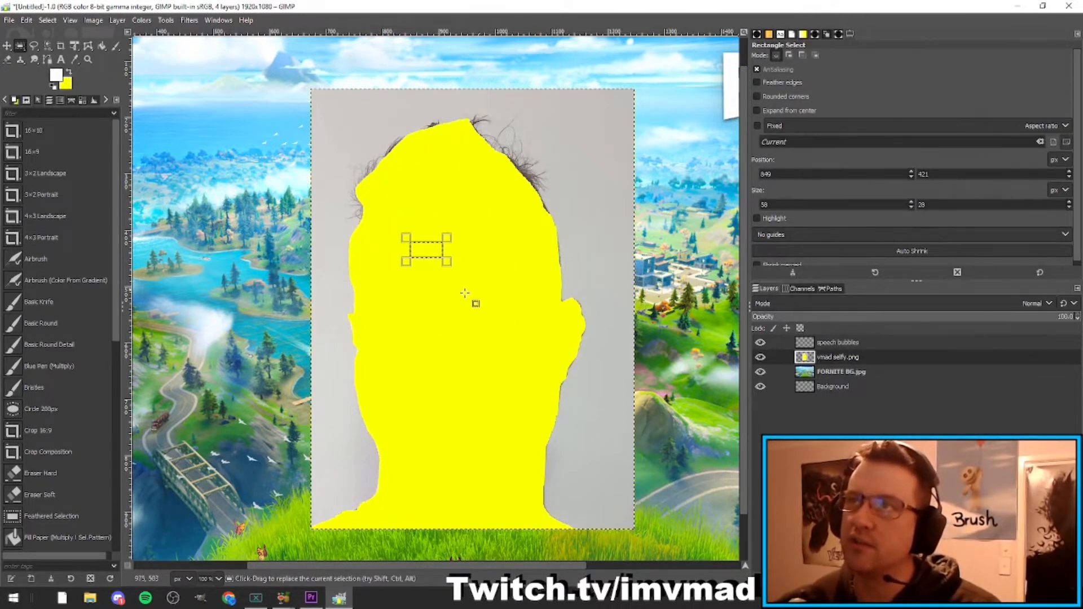
{"action": "left_click", "coordinate": [466, 296]}
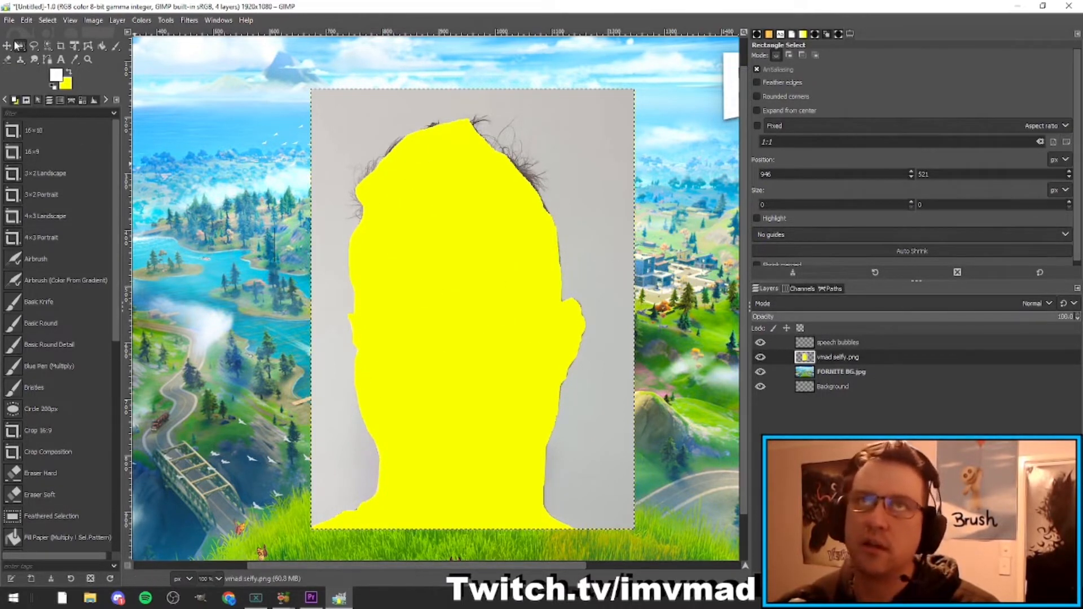
Select a rectangle of about 702 × 856 px around the whole selfie and remove the yellow fill and leftover grey backdrop.
{"action": "left_click_drag", "start_coordinate": [267, 55], "coordinate": [661, 537]}
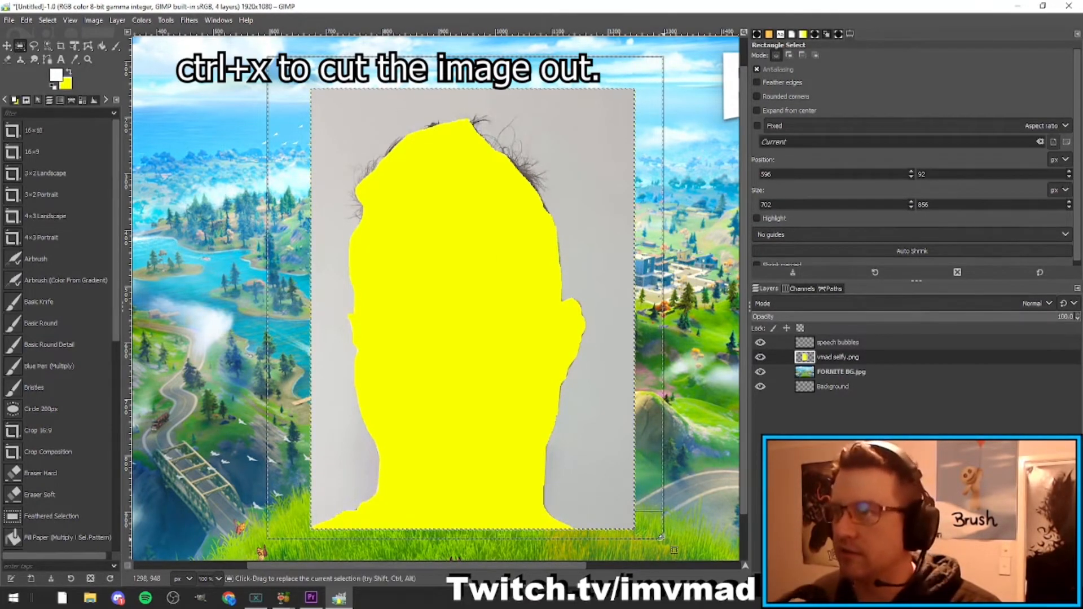
{"action": "key", "text": "ctrl+x"}
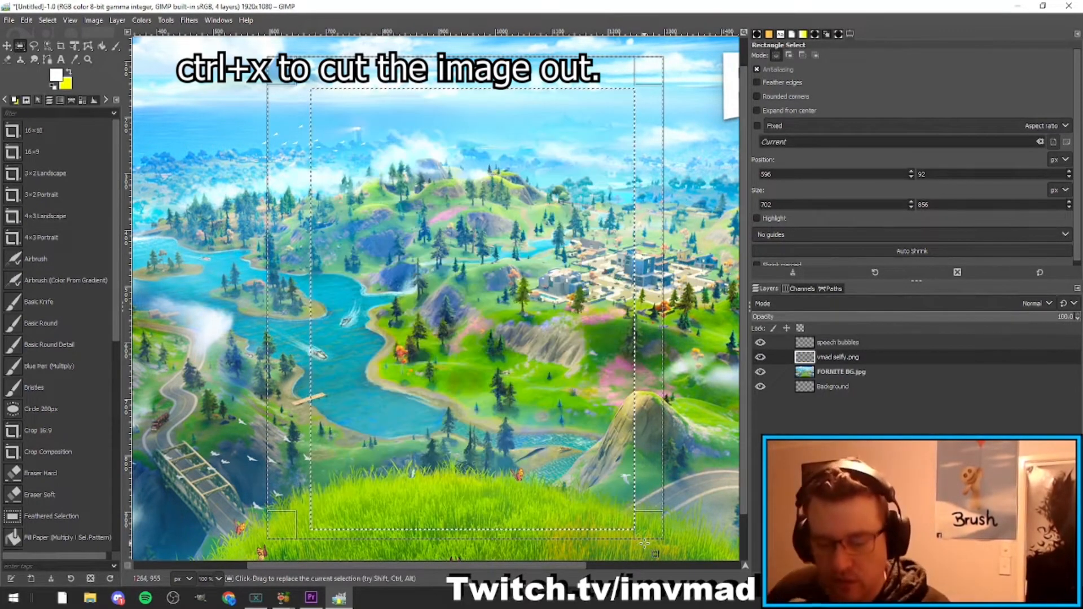
Paste the cut-out head back and turn it into its own layer named "vmad face".
{"action": "key", "text": "ctrl"}
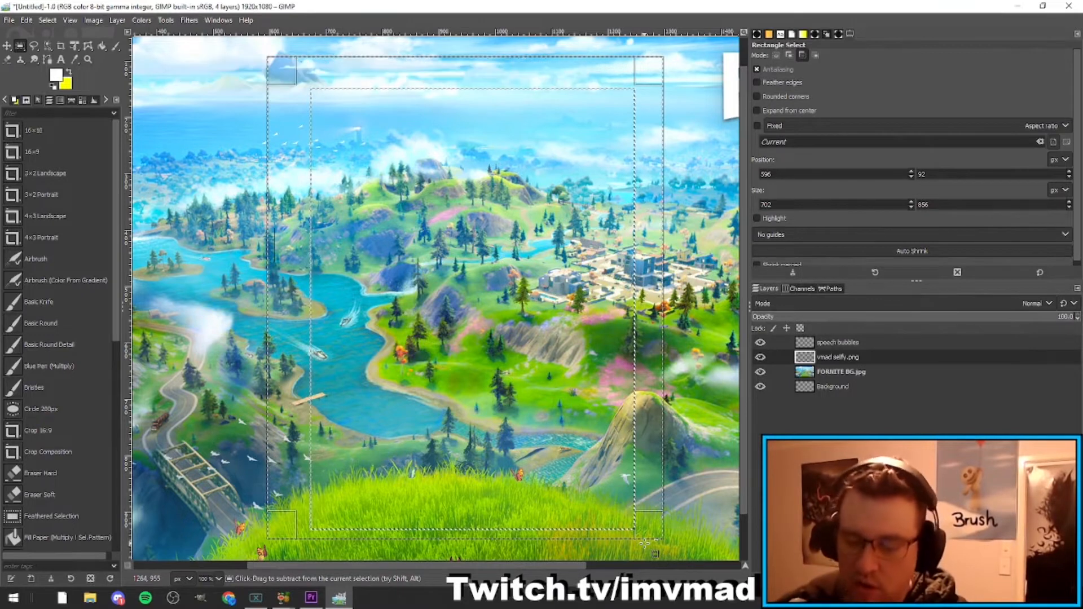
{"action": "key", "text": "ctrl+v"}
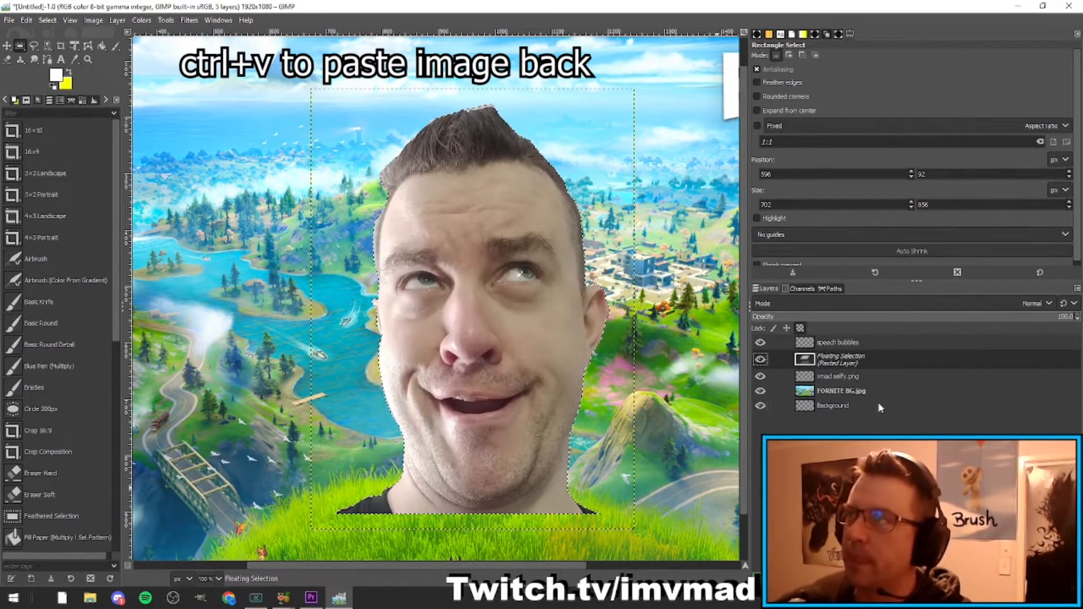
{"action": "double_click", "coordinate": [851, 359]}
{"action": "type", "text": "v"}
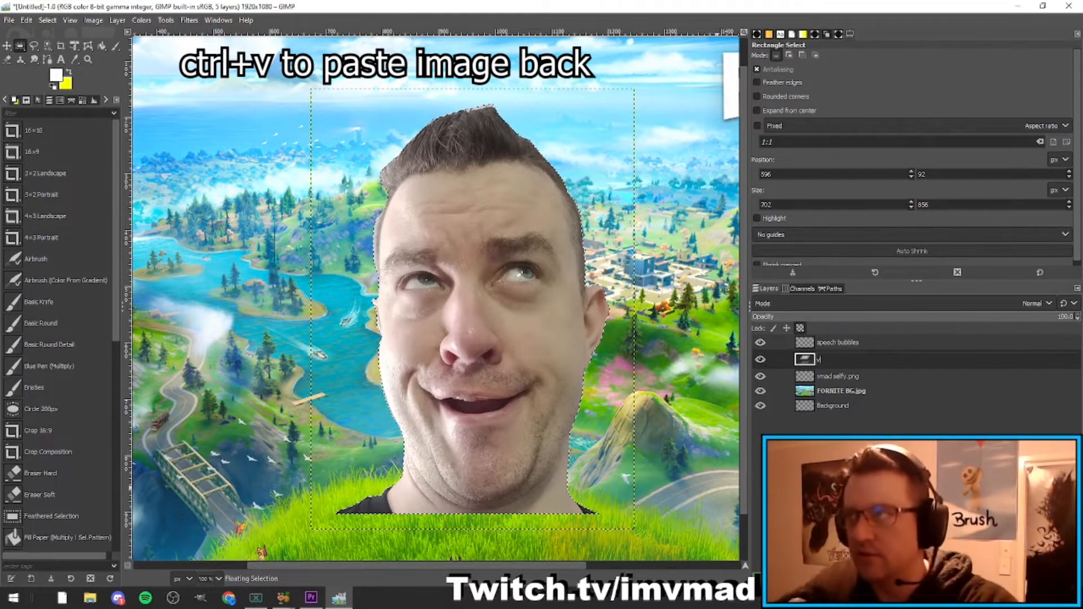
{"action": "type", "text": "mad face"}
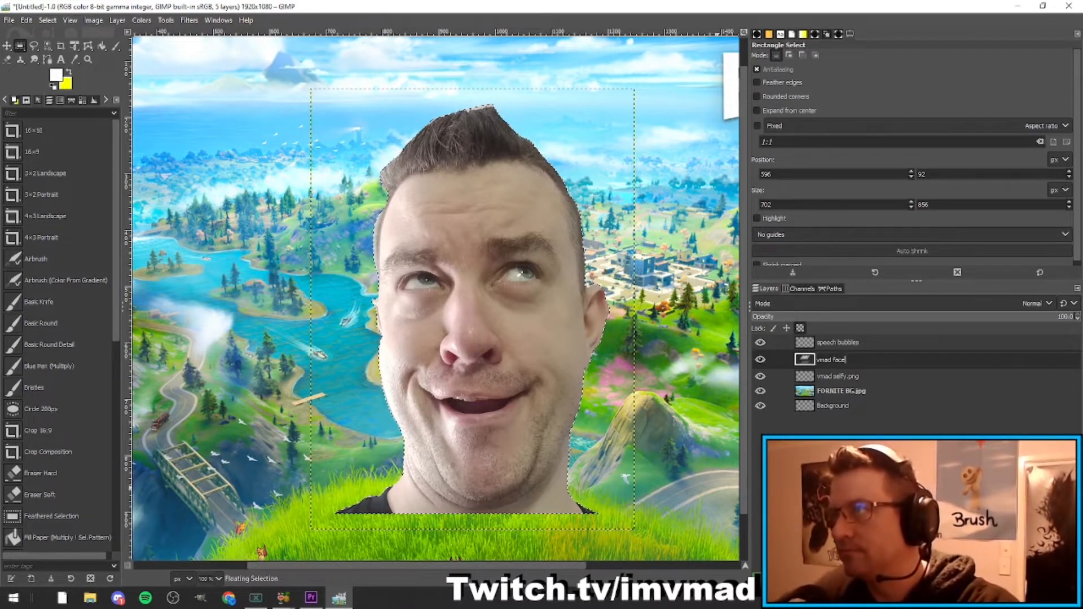
{"action": "key", "text": "Return"}
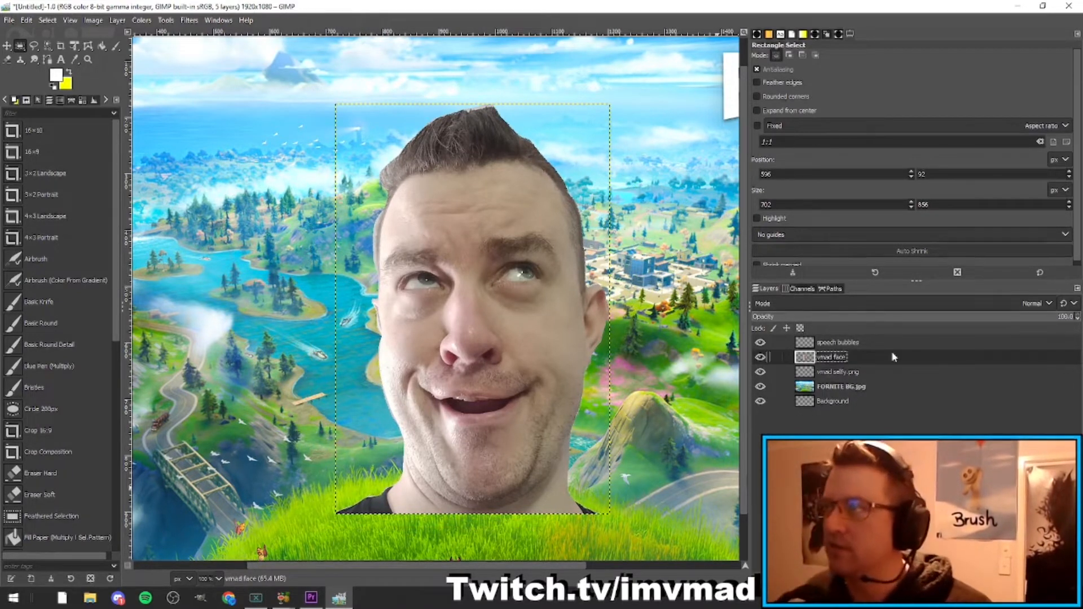
Delete the emptied vmad selfy.png layer.
{"action": "left_click", "coordinate": [837, 372]}
{"action": "right_click", "coordinate": [837, 371]}
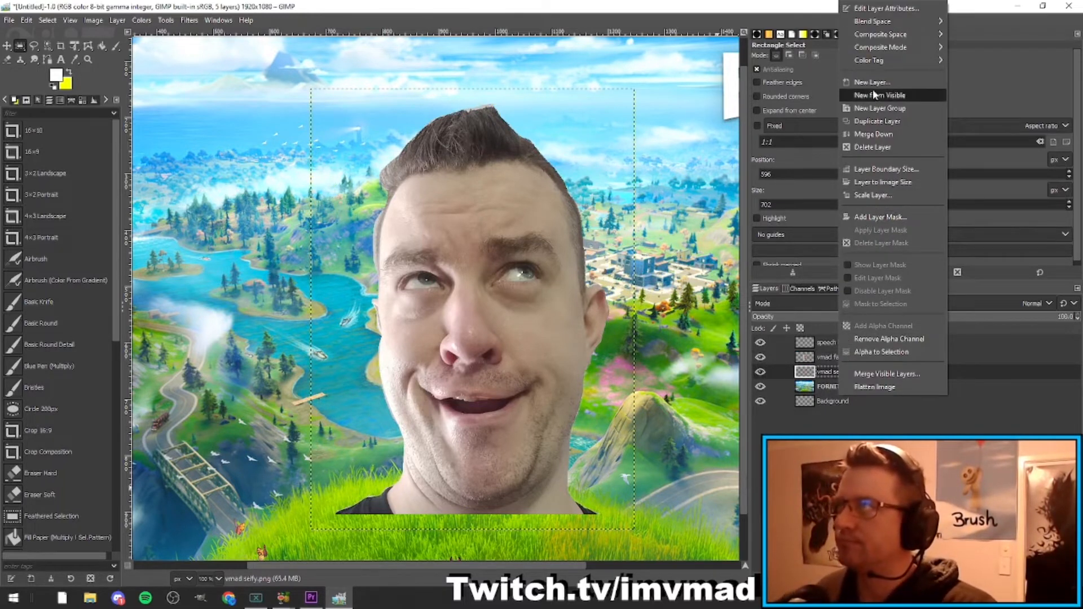
{"action": "left_click", "coordinate": [872, 147]}
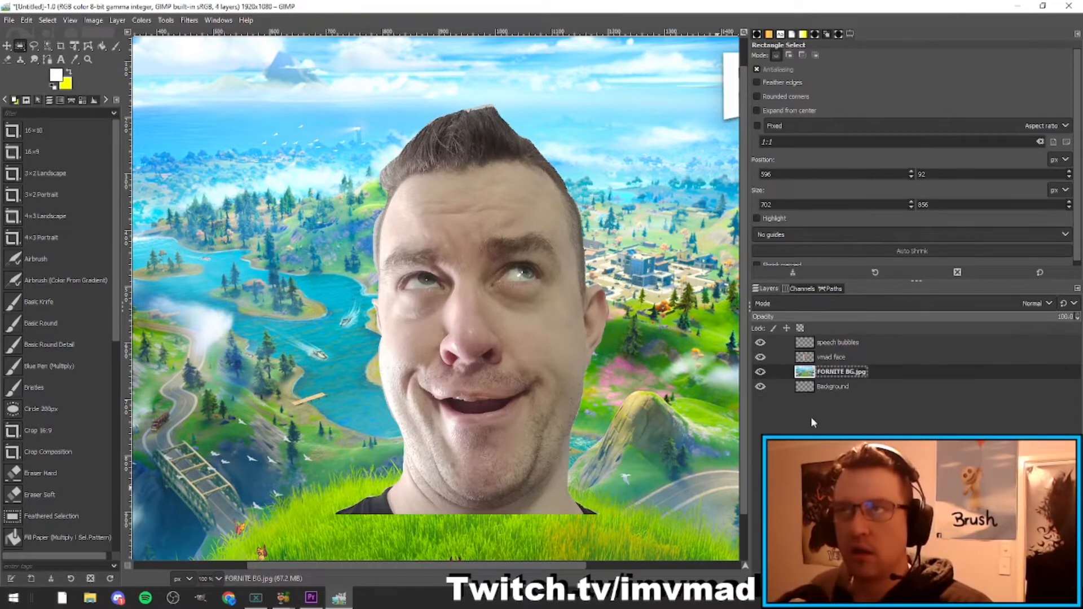
Choose the Eraser tool and set its brush size to 3.
{"action": "left_click", "coordinate": [8, 60]}
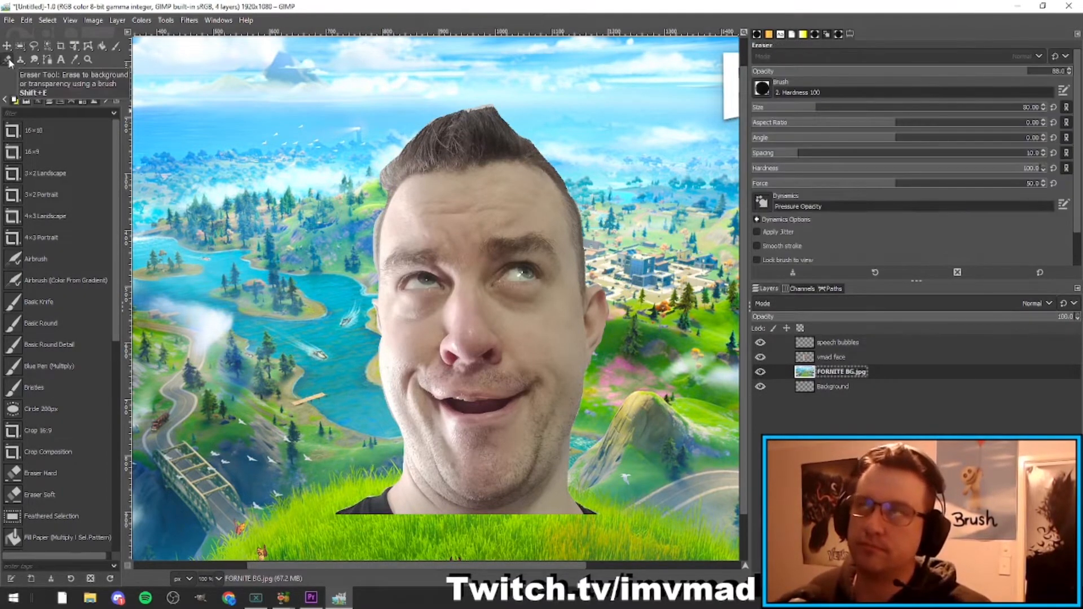
{"action": "left_click_drag", "start_coordinate": [777, 110], "coordinate": [1000, 108]}
{"action": "left_click_drag", "start_coordinate": [791, 106], "coordinate": [756, 107]}
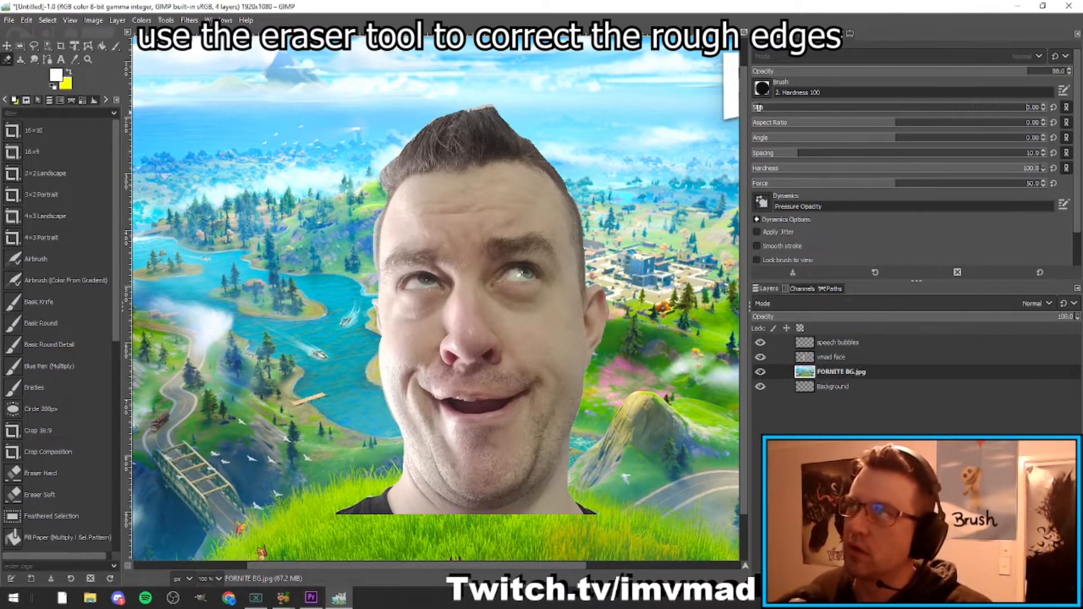
Try erasing the light fringe at the top of the hair with the FORNITE BG.jpg layer active.
{"action": "scroll", "coordinate": [487, 149], "scroll_direction": "up", "scroll_amount": 4}
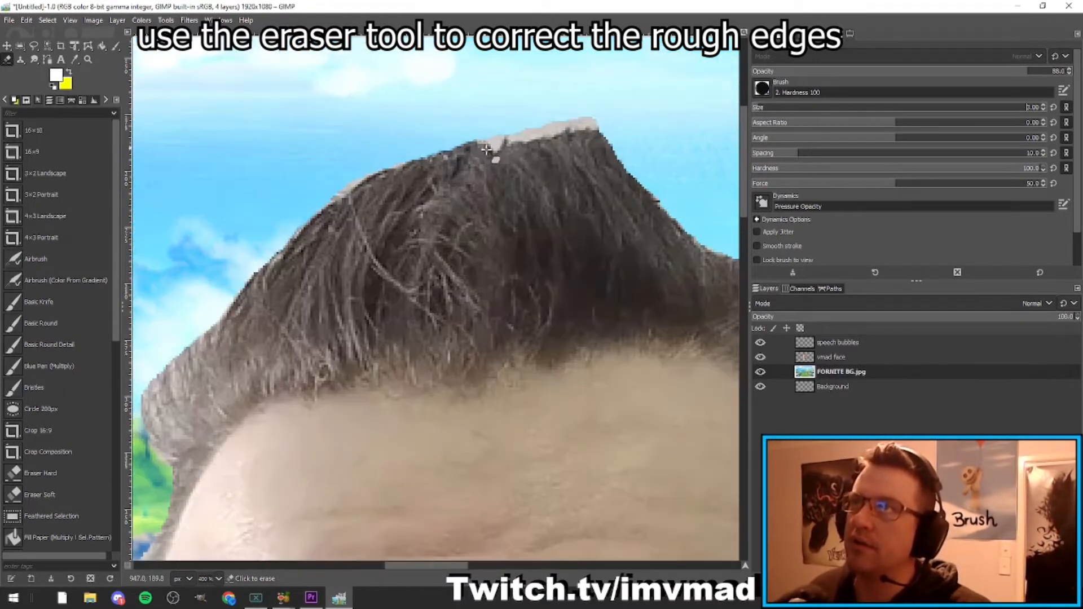
{"action": "left_click_drag", "start_coordinate": [473, 138], "coordinate": [483, 139]}
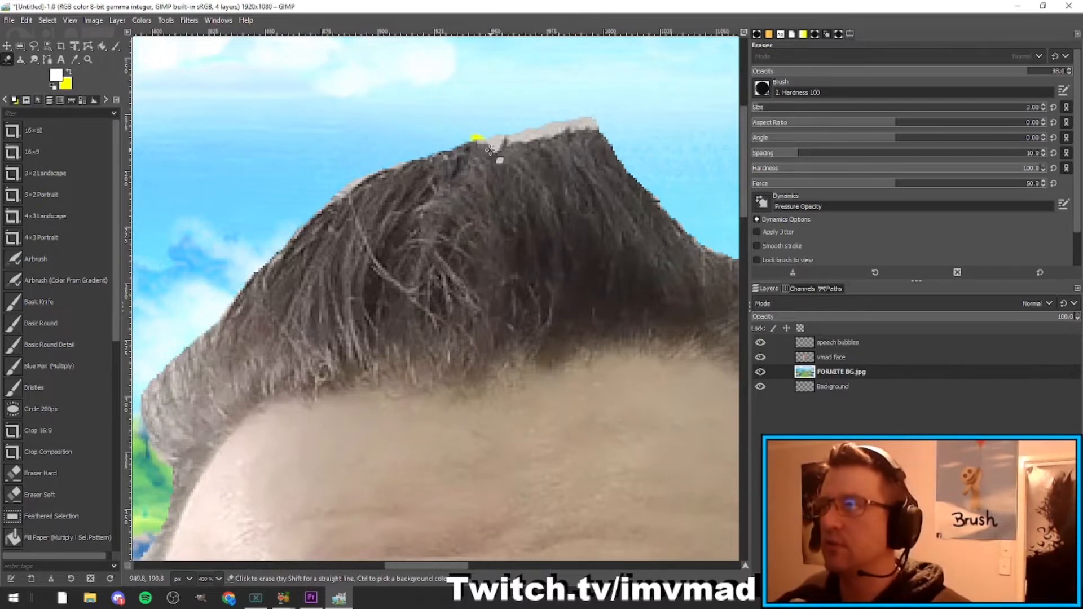
{"action": "scroll", "coordinate": [490, 148], "scroll_direction": "down", "scroll_amount": 3}
{"action": "scroll", "coordinate": [499, 135], "scroll_direction": "up", "scroll_amount": 3}
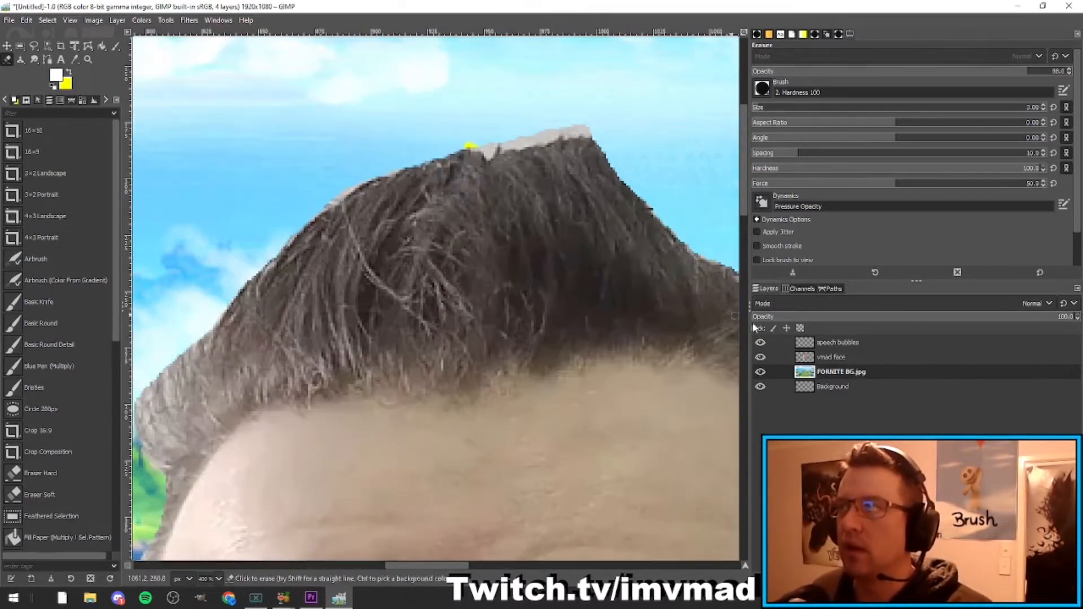
On the vmad face layer, erase the light fringe along the top of the hair with a brush size of 5.
{"action": "left_click", "coordinate": [831, 357]}
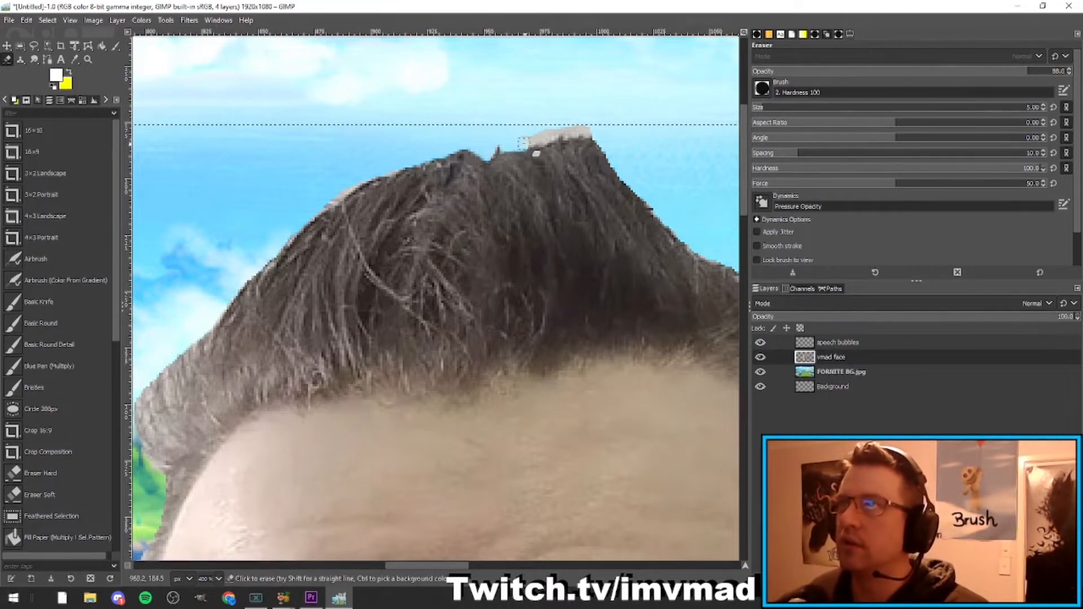
{"action": "left_click_drag", "start_coordinate": [556, 131], "coordinate": [583, 133]}
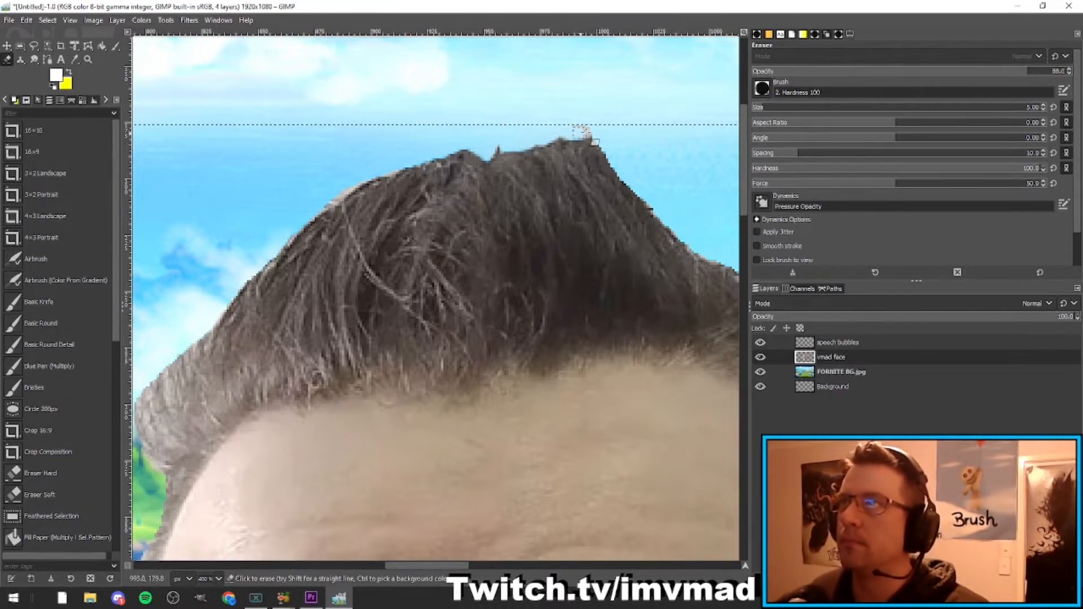
{"action": "scroll", "coordinate": [450, 112], "scroll_direction": "down", "scroll_amount": 4}
{"action": "scroll", "coordinate": [438, 116], "scroll_direction": "up", "scroll_amount": 4}
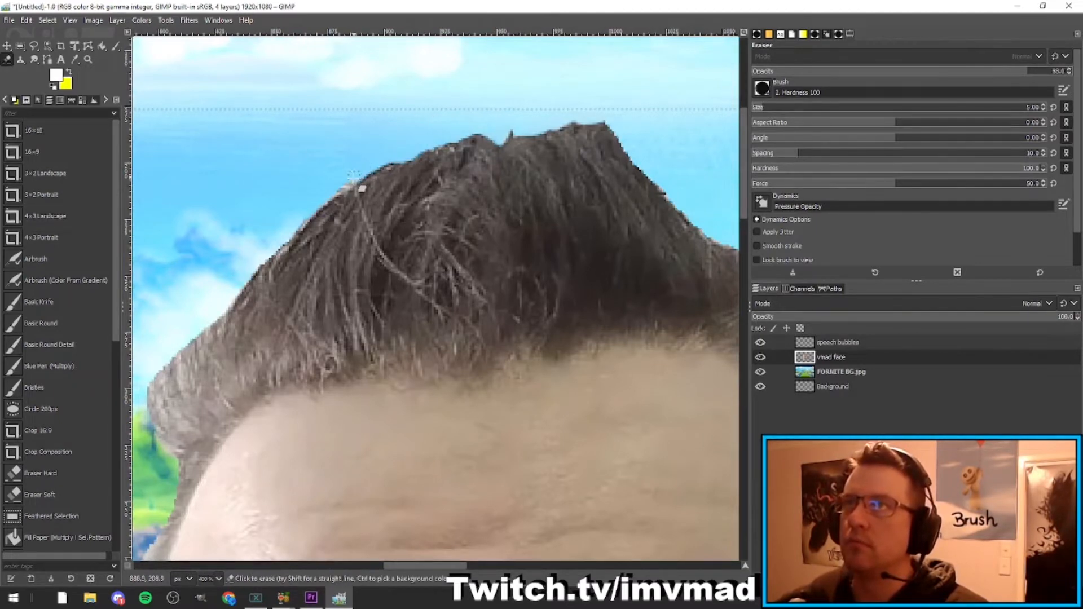
Erase the grey strip of leftover background beside the temple and forehead, on the side facing the water.
{"action": "scroll", "coordinate": [310, 197], "scroll_direction": "down", "scroll_amount": 5}
{"action": "scroll", "coordinate": [294, 226], "scroll_direction": "up", "scroll_amount": 5}
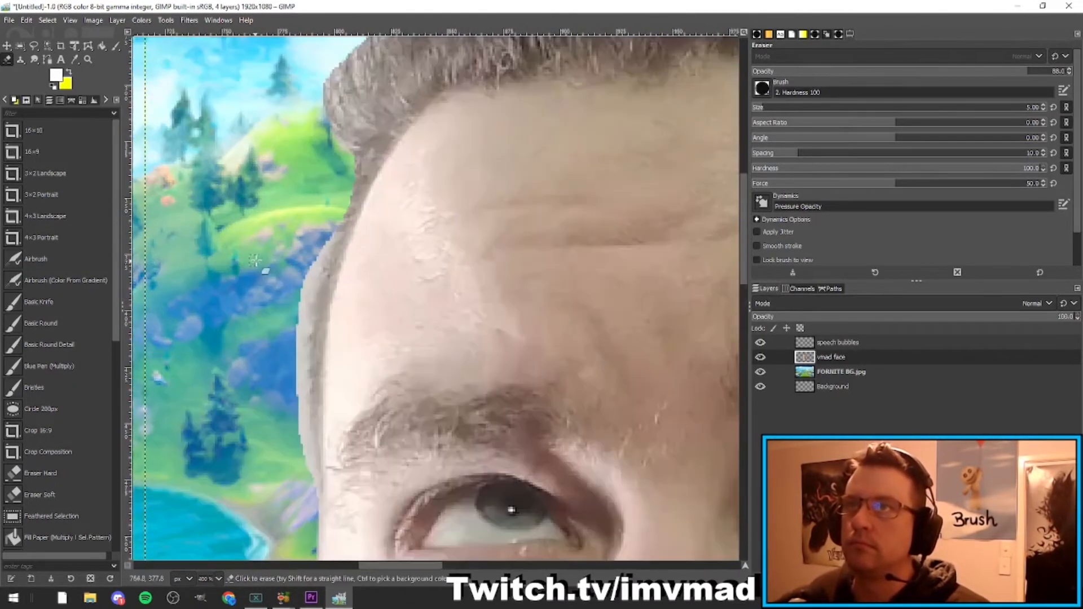
{"action": "scroll", "coordinate": [297, 240], "scroll_direction": "down", "scroll_amount": 1}
{"action": "scroll", "coordinate": [299, 237], "scroll_direction": "down", "scroll_amount": 1}
{"action": "scroll", "coordinate": [309, 218], "scroll_direction": "up", "scroll_amount": 1}
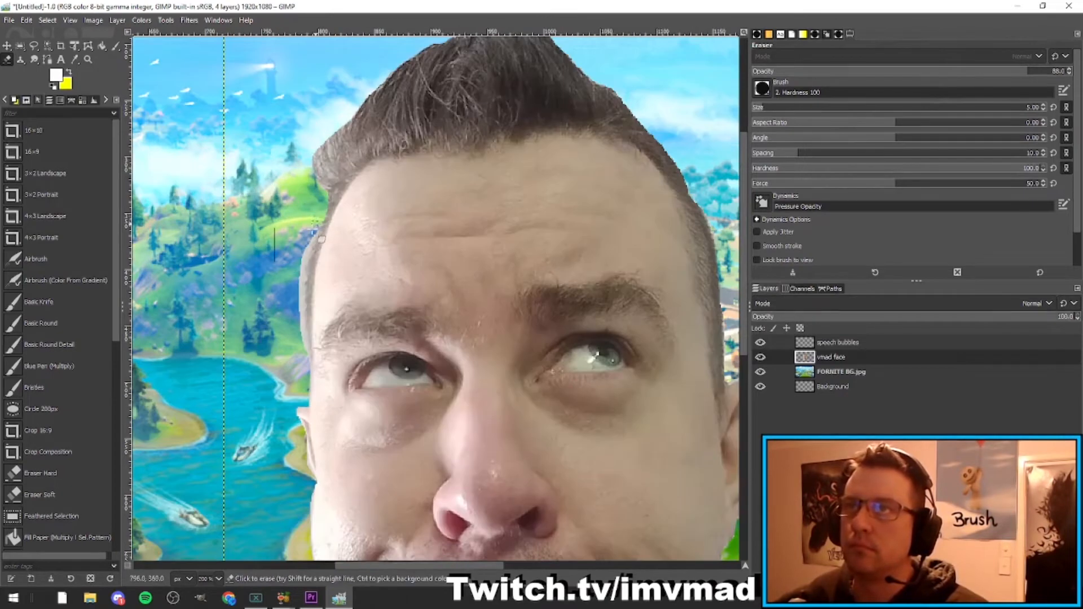
{"action": "scroll", "coordinate": [314, 231], "scroll_direction": "up", "scroll_amount": 2}
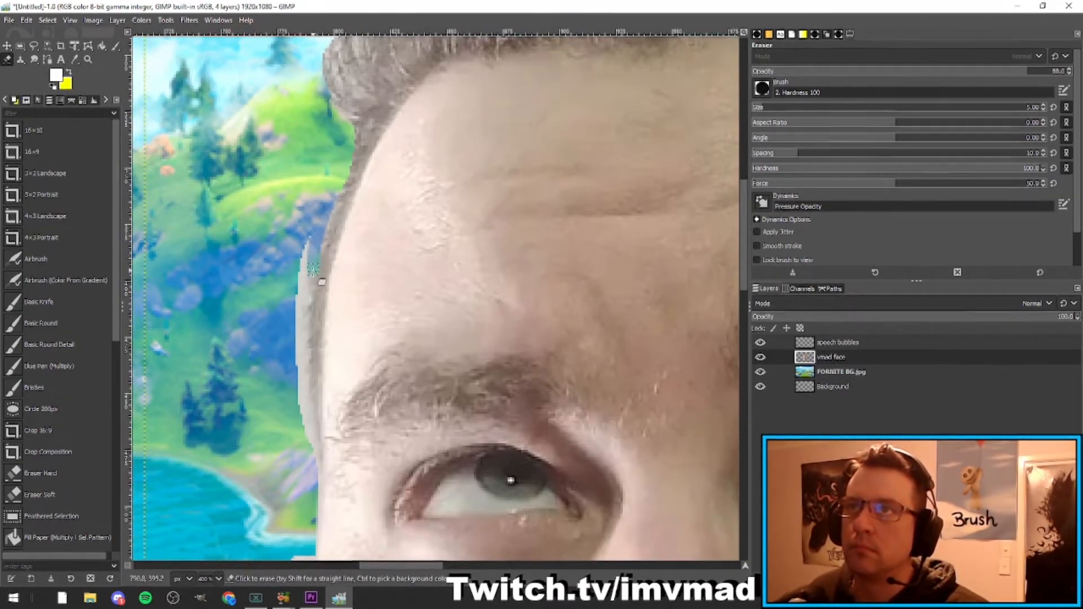
{"action": "mouse_move", "coordinate": [313, 270]}
{"action": "left_mouse_down"}
{"action": "mouse_move", "coordinate": [301, 311]}
{"action": "mouse_move", "coordinate": [306, 246]}
{"action": "mouse_move", "coordinate": [289, 304]}
{"action": "mouse_move", "coordinate": [297, 254]}
{"action": "mouse_move", "coordinate": [308, 406]}
{"action": "left_mouse_up"}
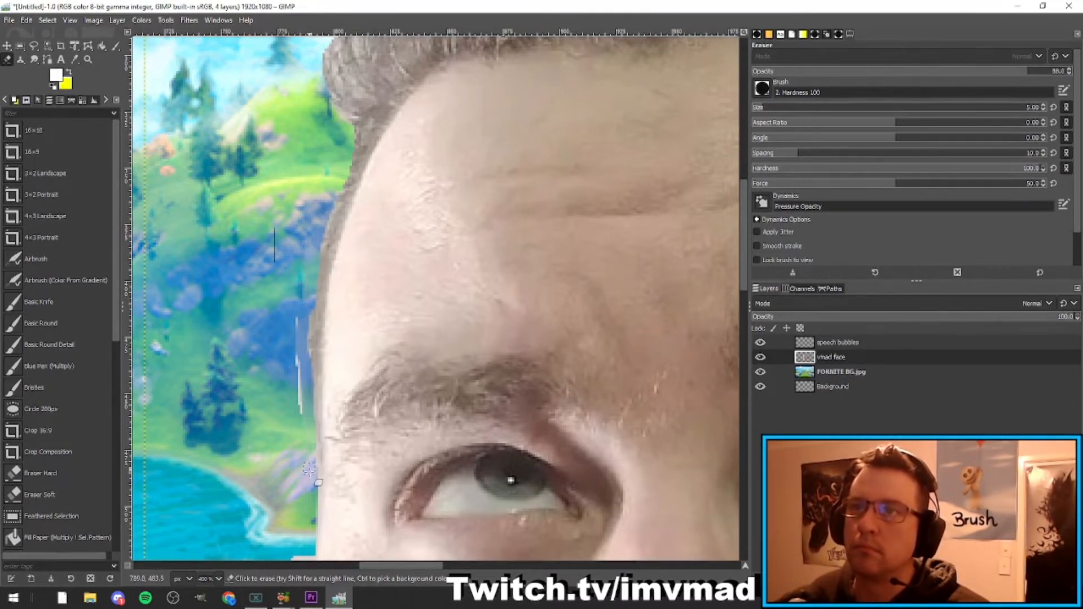
{"action": "scroll", "coordinate": [277, 286], "scroll_direction": "down", "scroll_amount": 1}
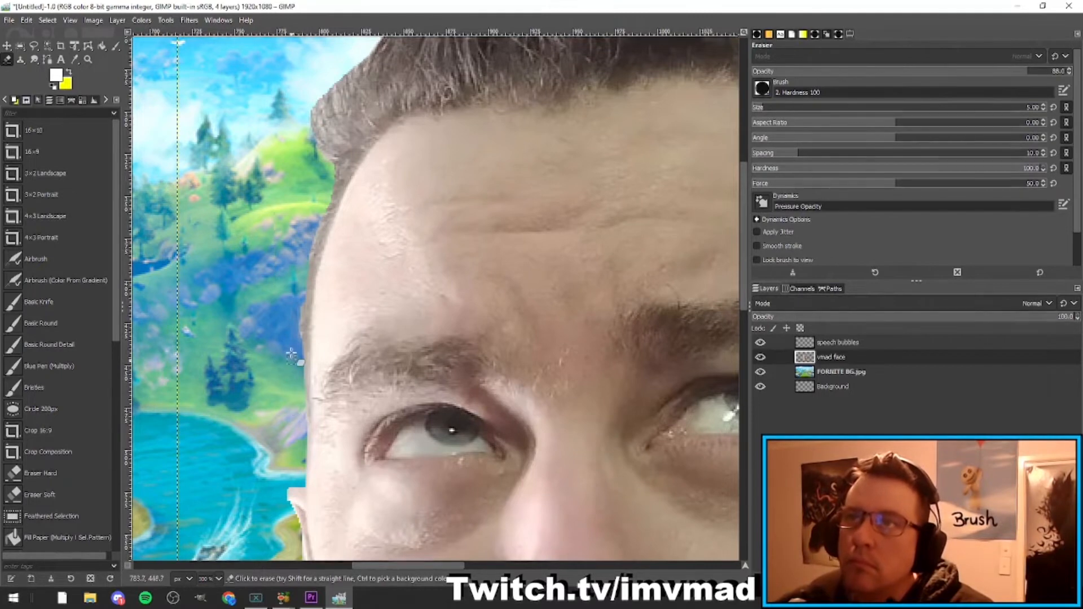
Erase the leftover fringe along the outer edge of the cheek and jaw, below the small ear.
{"action": "scroll", "coordinate": [294, 384], "scroll_direction": "down", "scroll_amount": 5}
{"action": "scroll", "coordinate": [281, 354], "scroll_direction": "up", "scroll_amount": 7}
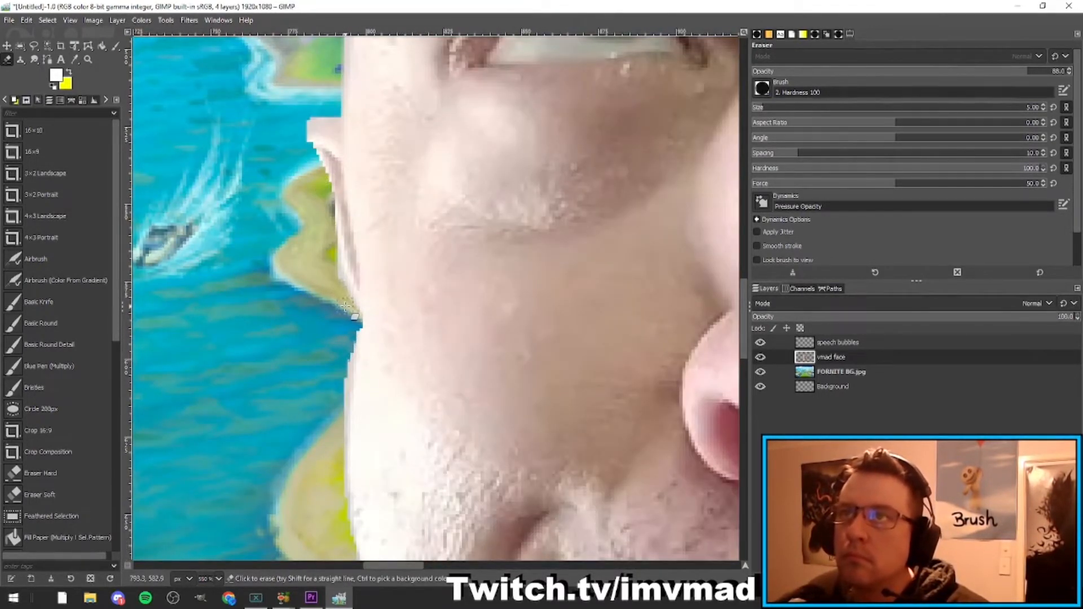
{"action": "scroll", "coordinate": [325, 249], "scroll_direction": "down", "scroll_amount": 5}
{"action": "scroll", "coordinate": [324, 251], "scroll_direction": "up", "scroll_amount": 3}
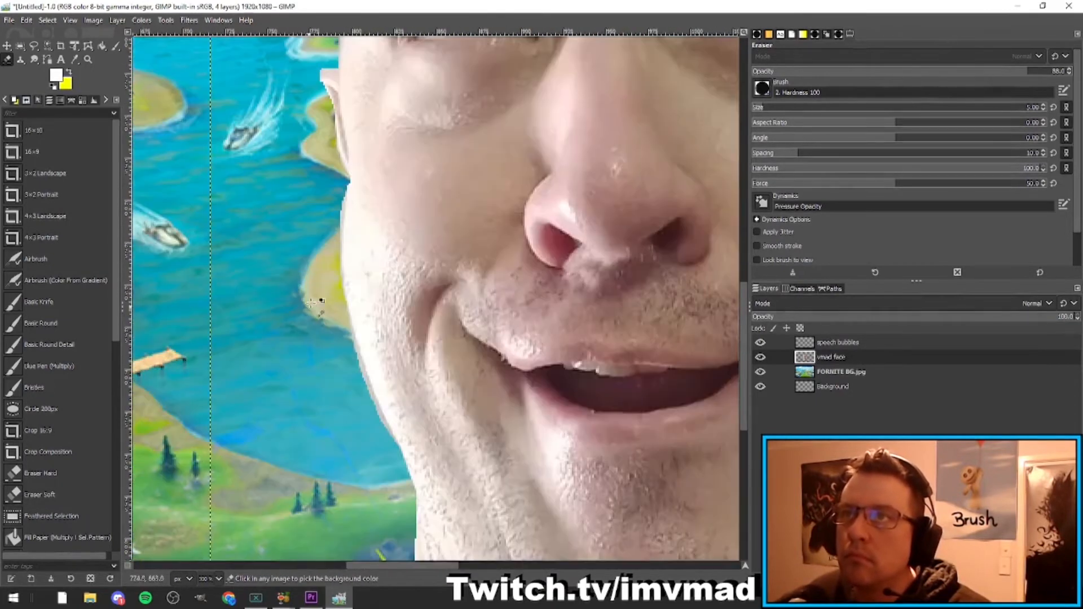
{"action": "left_click_drag", "start_coordinate": [341, 222], "coordinate": [341, 263]}
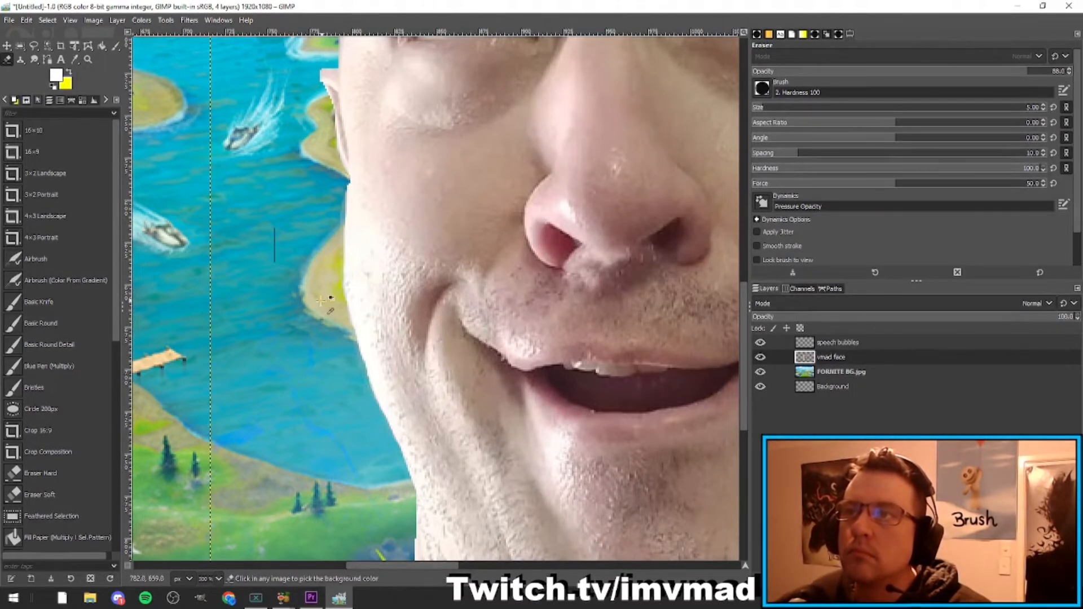
Examine the cut-out edge along the opposite jaw, cheek and large ear for leftover background, then the whole face.
{"action": "scroll", "coordinate": [406, 361], "scroll_direction": "down", "scroll_amount": 6}
{"action": "scroll", "coordinate": [415, 334], "scroll_direction": "up", "scroll_amount": 5}
{"action": "scroll", "coordinate": [592, 325], "scroll_direction": "up", "scroll_amount": 3}
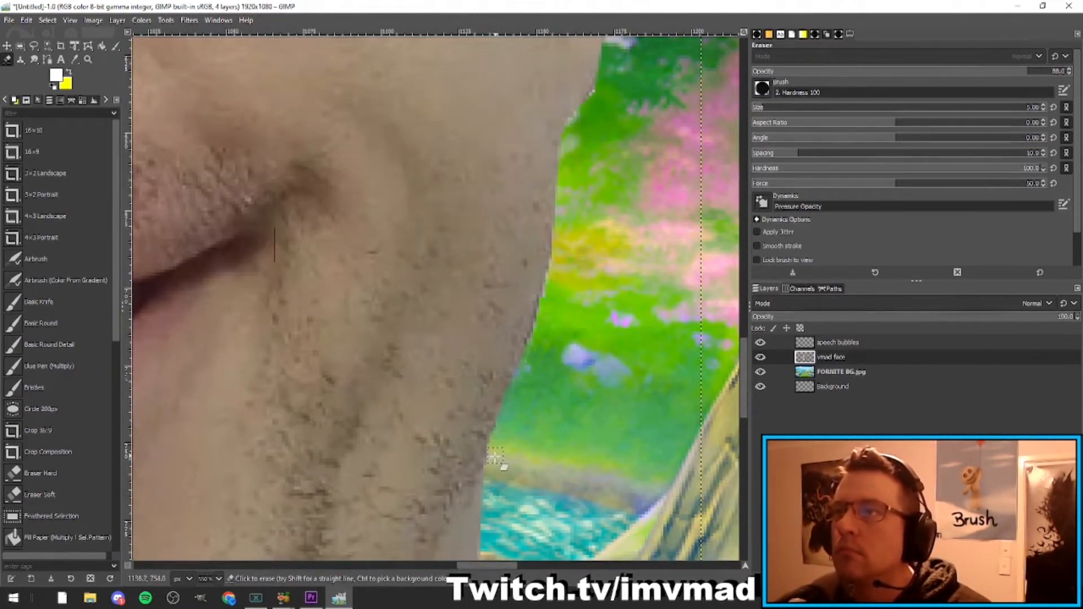
{"action": "scroll", "coordinate": [575, 255], "scroll_direction": "down", "scroll_amount": 3}
{"action": "scroll", "coordinate": [575, 255], "scroll_direction": "up", "scroll_amount": 5}
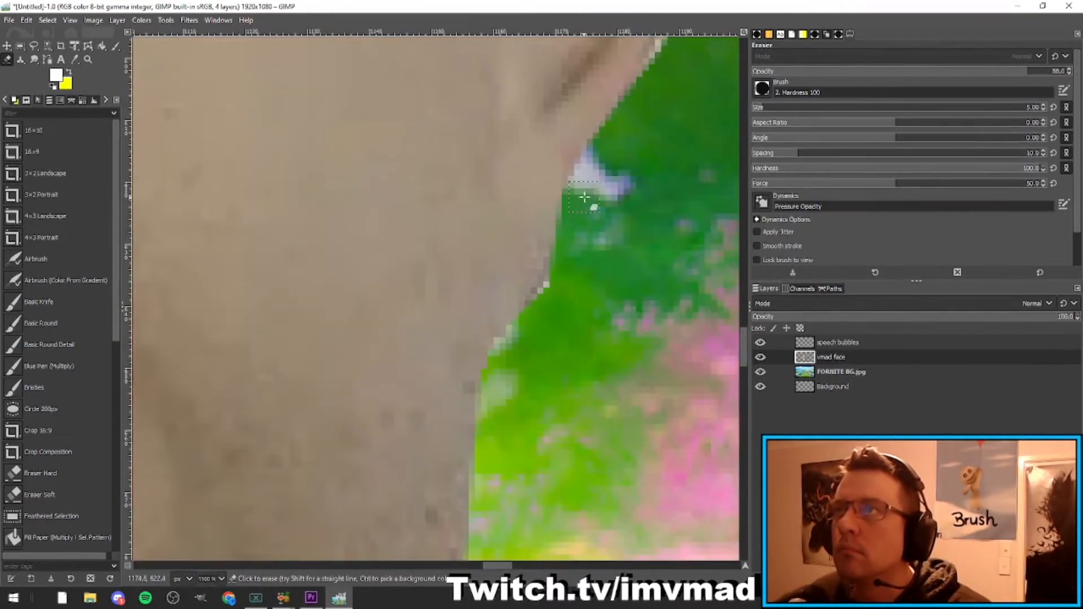
{"action": "scroll", "coordinate": [526, 333], "scroll_direction": "down", "scroll_amount": 5}
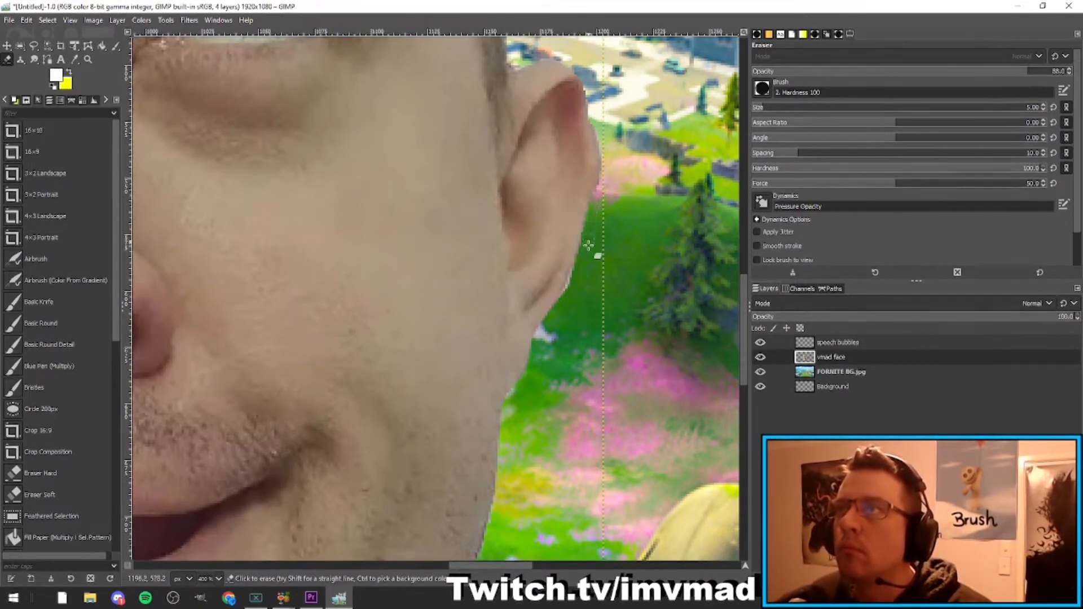
{"action": "scroll", "coordinate": [573, 327], "scroll_direction": "down", "scroll_amount": 4}
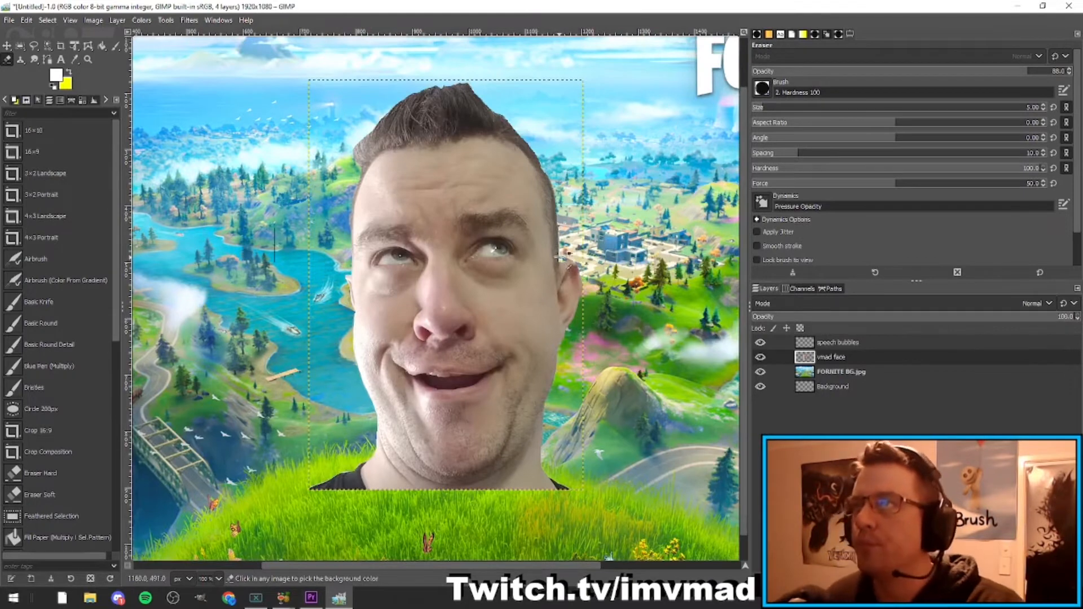
{"action": "scroll", "coordinate": [548, 253], "scroll_direction": "down", "scroll_amount": 2}
Save the project in the Documents folder as "vmad gimp tutorial.xcf".
{"action": "left_click", "coordinate": [9, 20]}
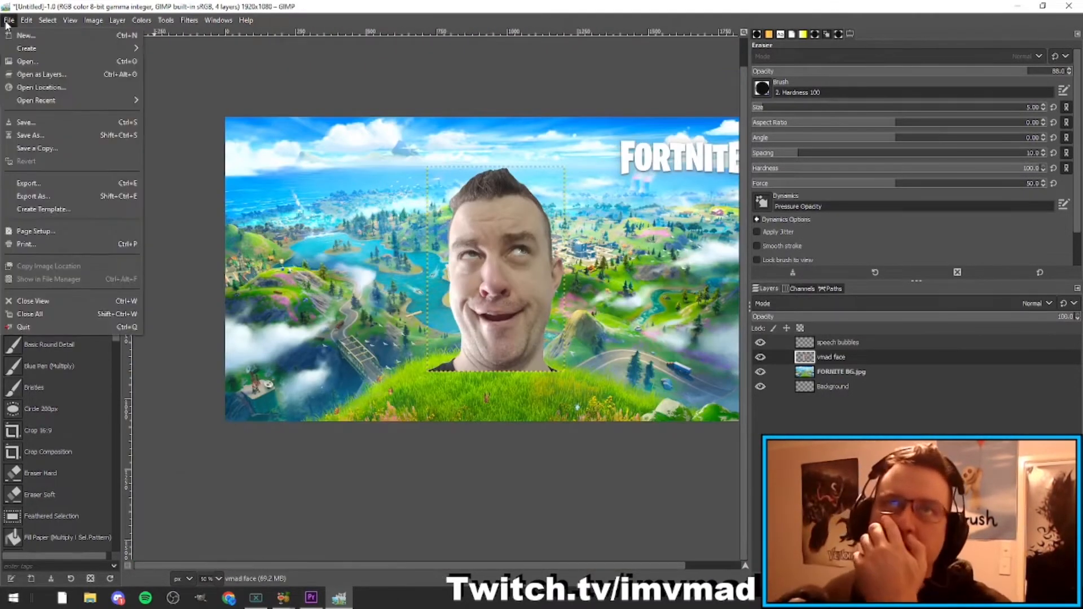
{"action": "left_click", "coordinate": [51, 129]}
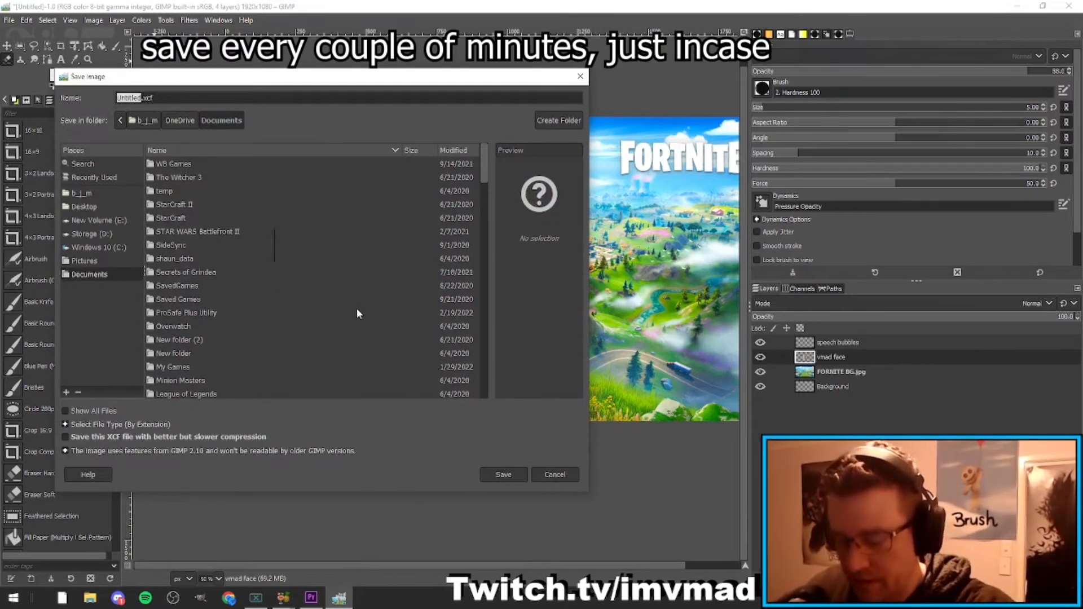
{"action": "type", "text": "vmad"}
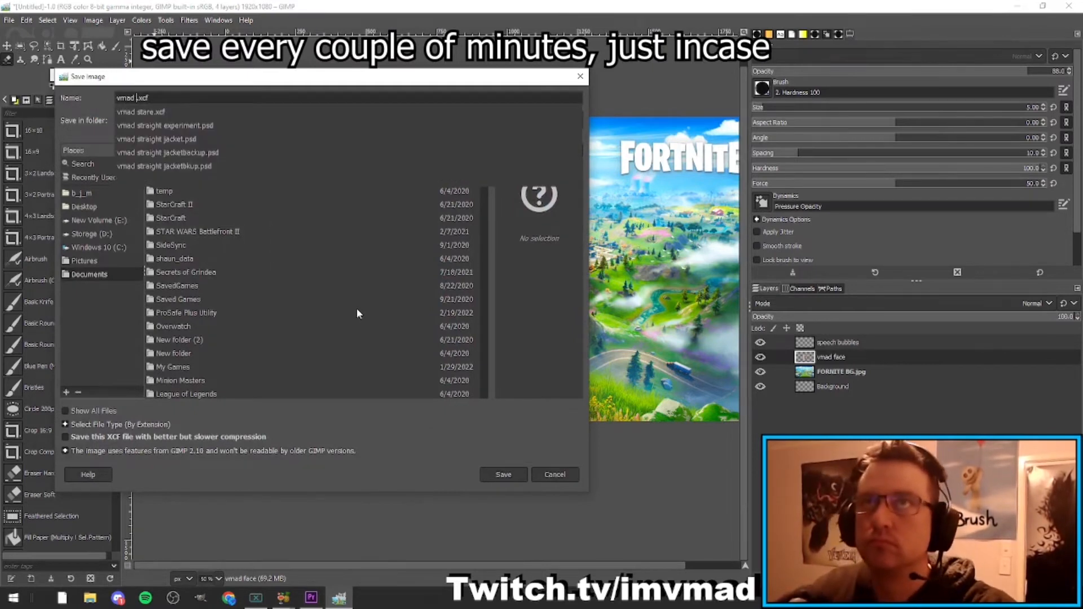
{"action": "type", "text": " gimp tuto"}
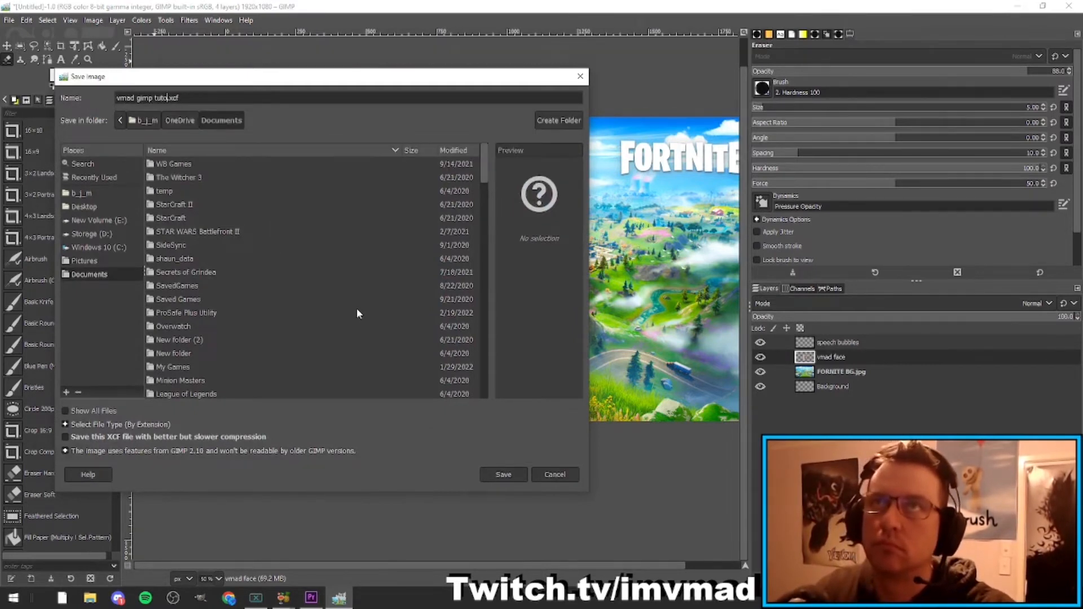
{"action": "type", "text": "rial"}
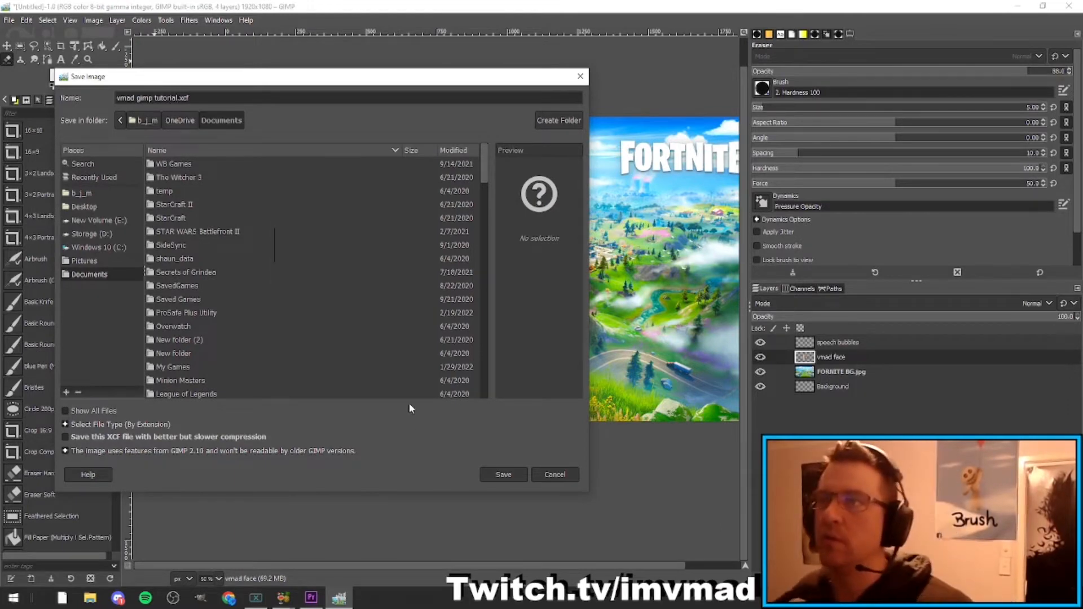
{"action": "left_click", "coordinate": [503, 474]}
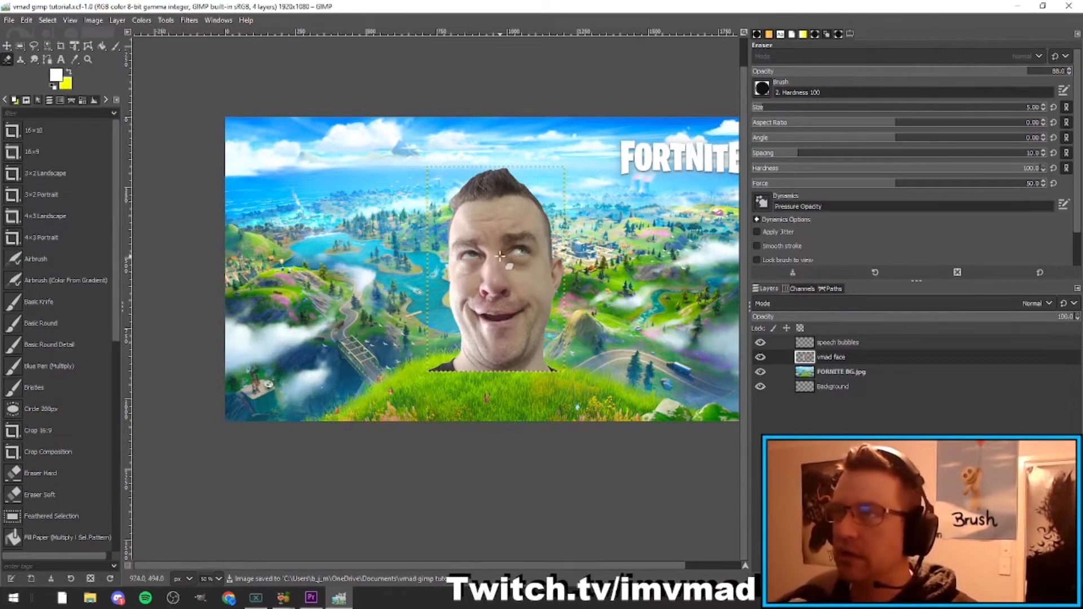
Move the vmad face layer down so the neck meets the lower edge of the canvas.
{"action": "key", "text": "m"}
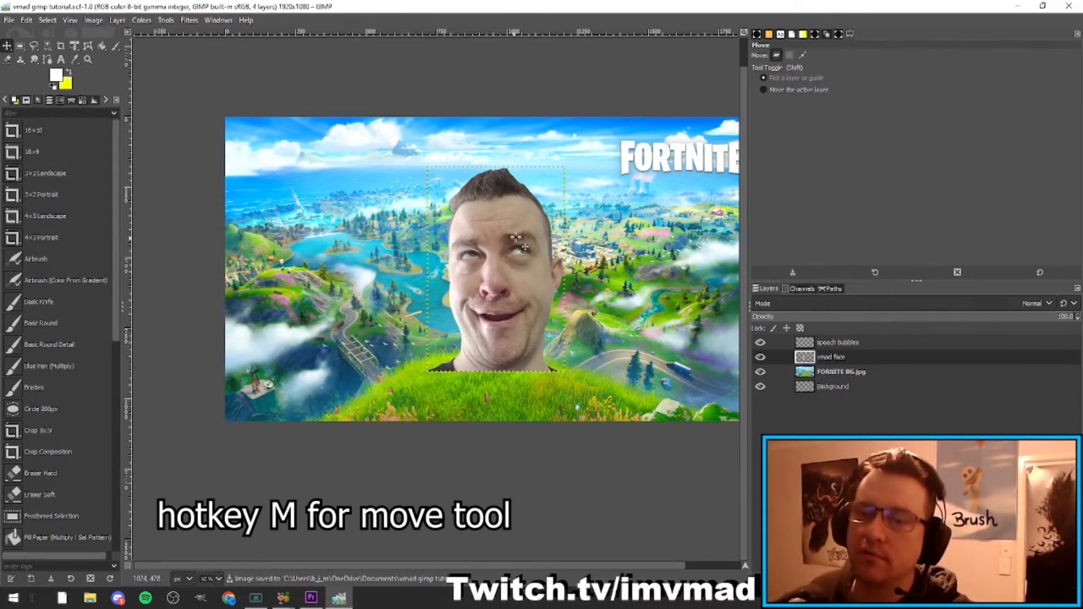
{"action": "left_click_drag", "start_coordinate": [524, 237], "coordinate": [522, 289]}
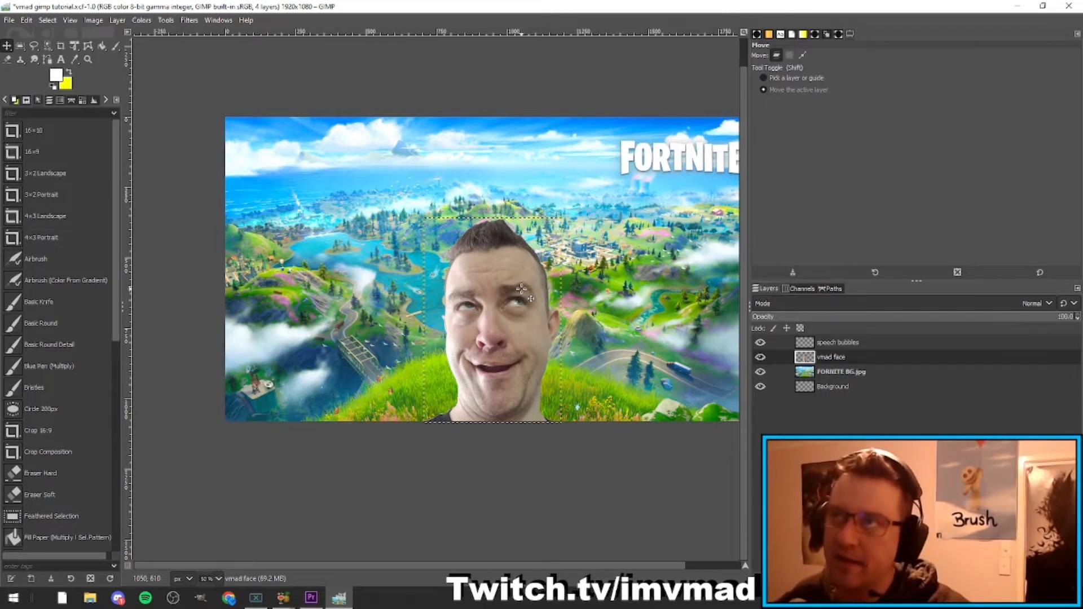
Try mirroring the vmad face layer horizontally, flipping it back to its original orientation.
{"action": "key", "text": "shift+f"}
{"action": "left_click", "coordinate": [522, 289]}
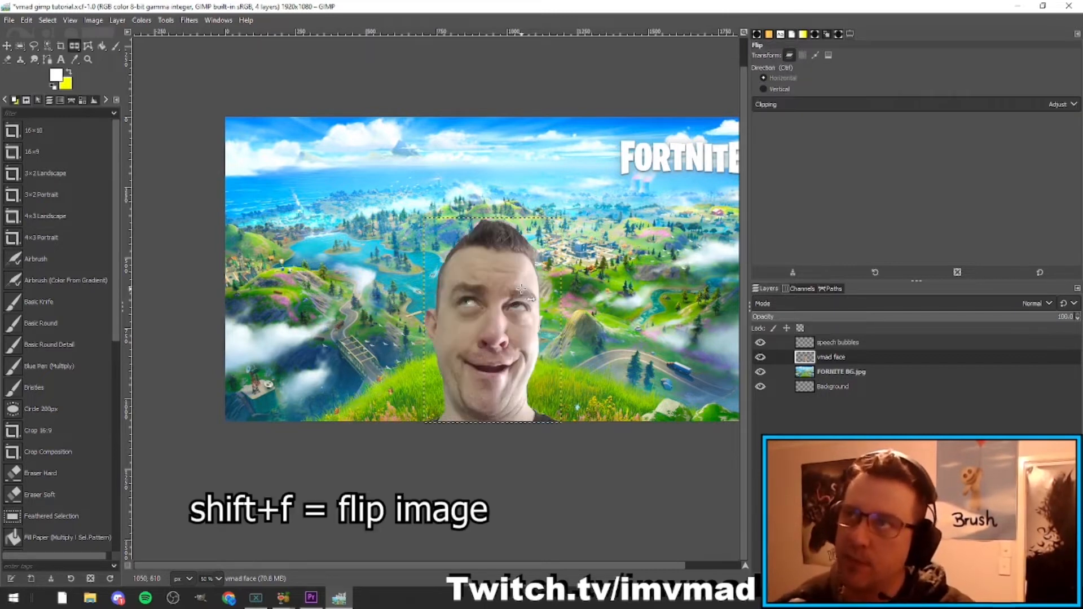
{"action": "left_click", "coordinate": [521, 289]}
{"action": "left_click", "coordinate": [521, 289]}
{"action": "left_click", "coordinate": [521, 289]}
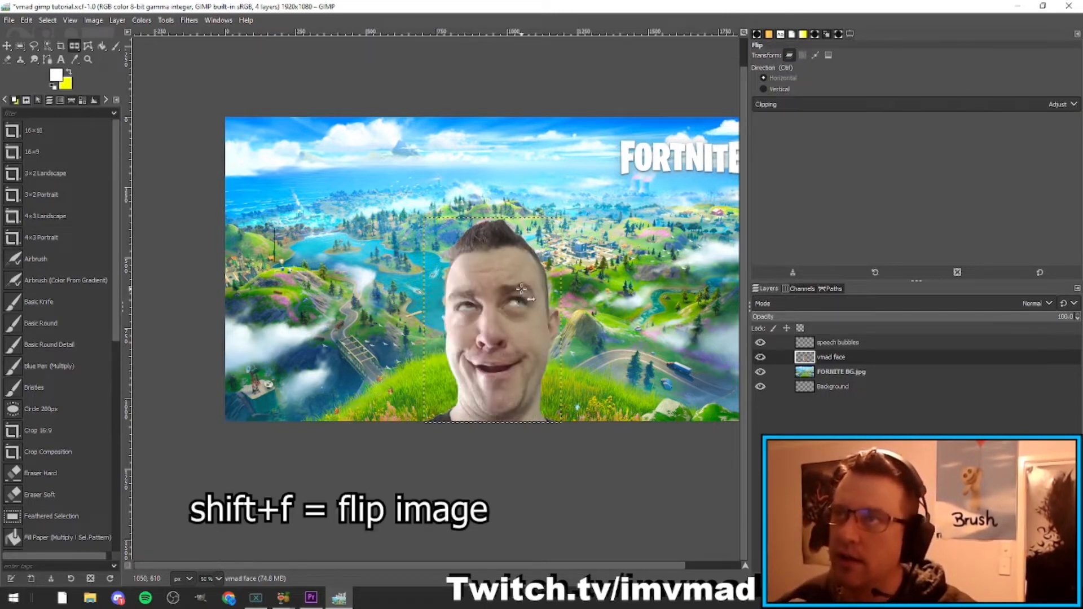
{"action": "left_click", "coordinate": [521, 289]}
{"action": "left_click", "coordinate": [521, 289]}
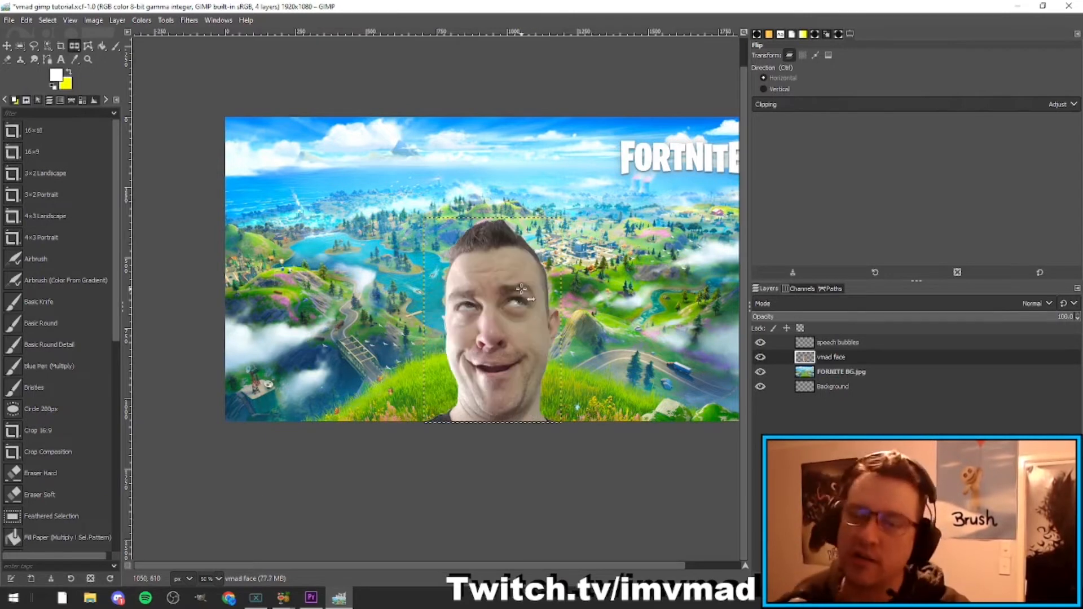
{"action": "left_click", "coordinate": [521, 288]}
{"action": "left_click", "coordinate": [522, 289]}
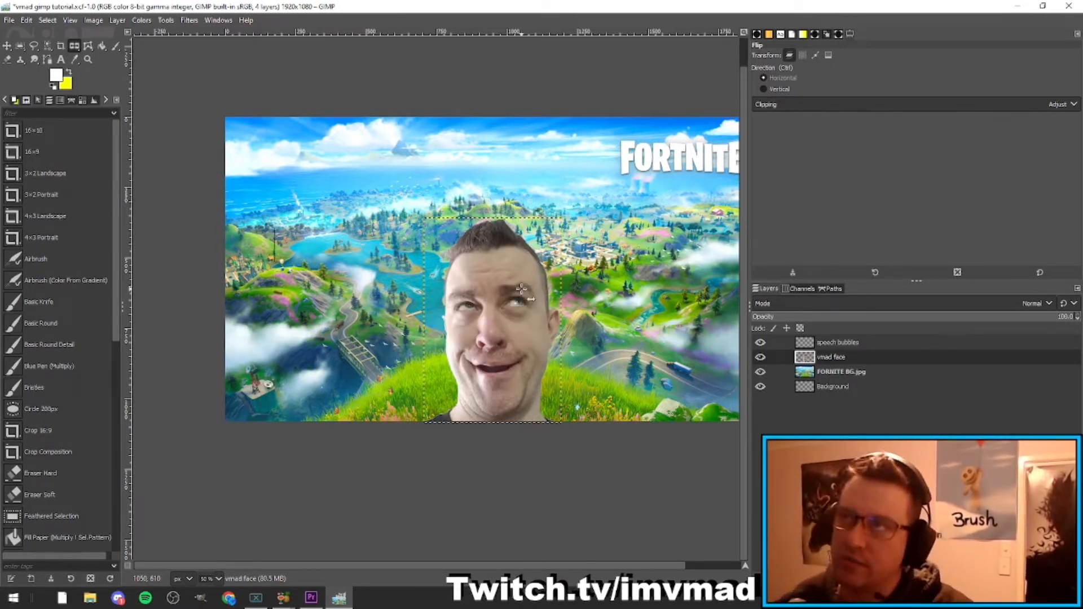
Rotate the vmad face layer clockwise by about 0.9 degrees.
{"action": "key", "text": "shift+r"}
{"action": "left_click", "coordinate": [521, 289]}
{"action": "left_click_drag", "start_coordinate": [515, 272], "coordinate": [548, 209]}
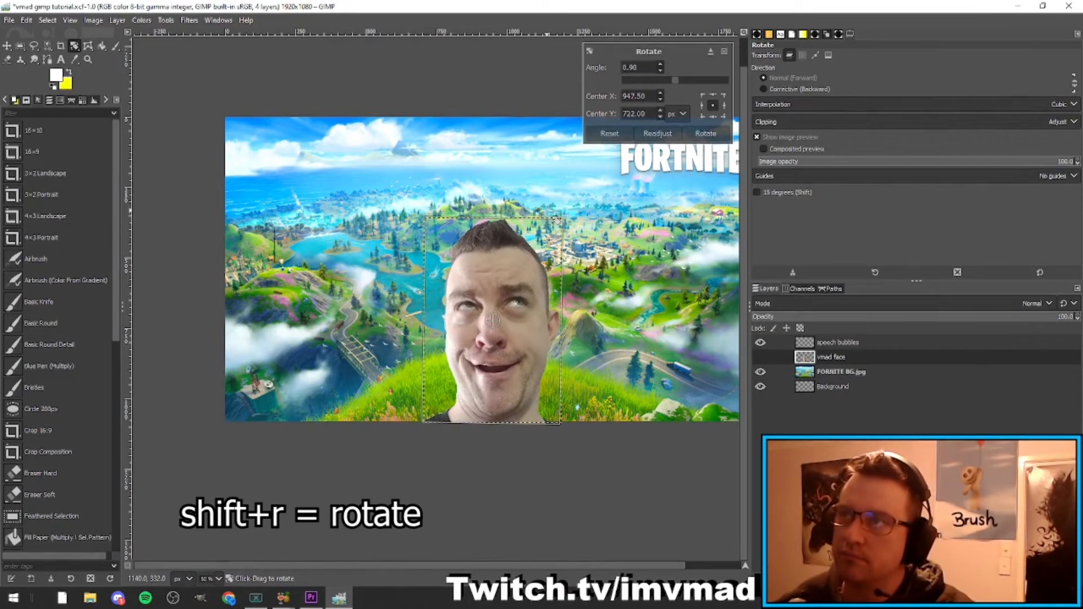
{"action": "left_click", "coordinate": [706, 133]}
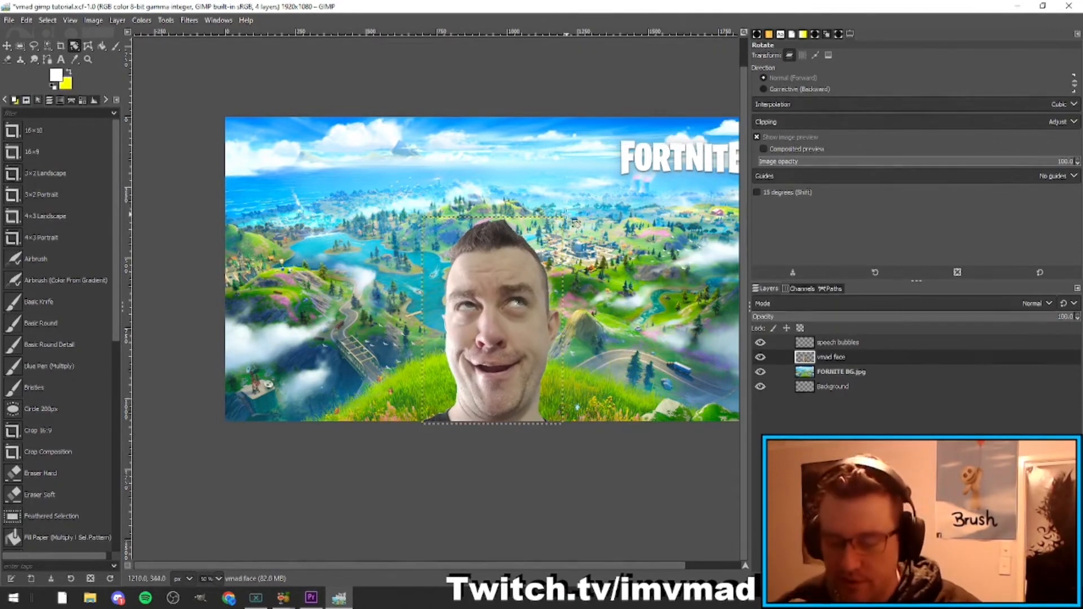
Shift the face toward the left of the canvas with Unified Transform, try distorting its perspective, and undo the distortion.
{"action": "key", "text": "shift+t"}
{"action": "left_click", "coordinate": [507, 327]}
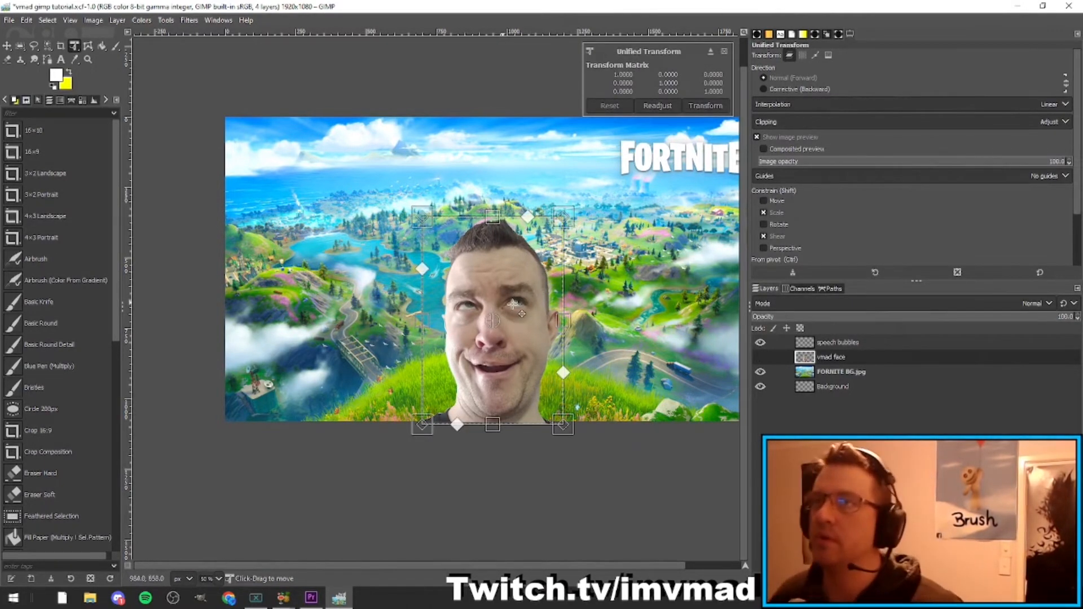
{"action": "left_click_drag", "start_coordinate": [508, 305], "coordinate": [440, 295]}
{"action": "left_click_drag", "start_coordinate": [440, 222], "coordinate": [544, 231]}
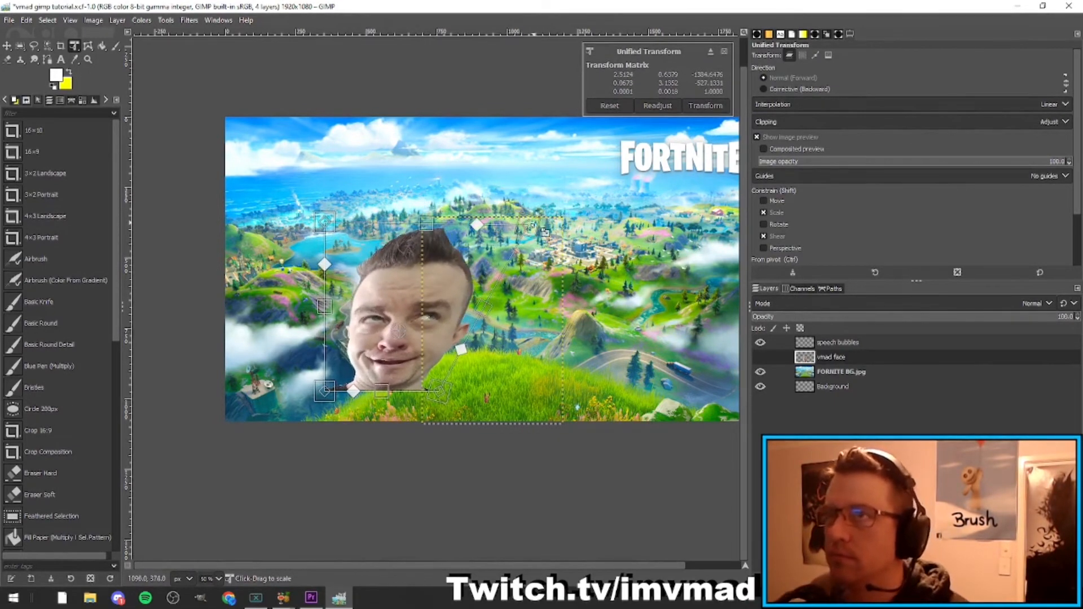
{"action": "key", "text": "ctrl+z"}
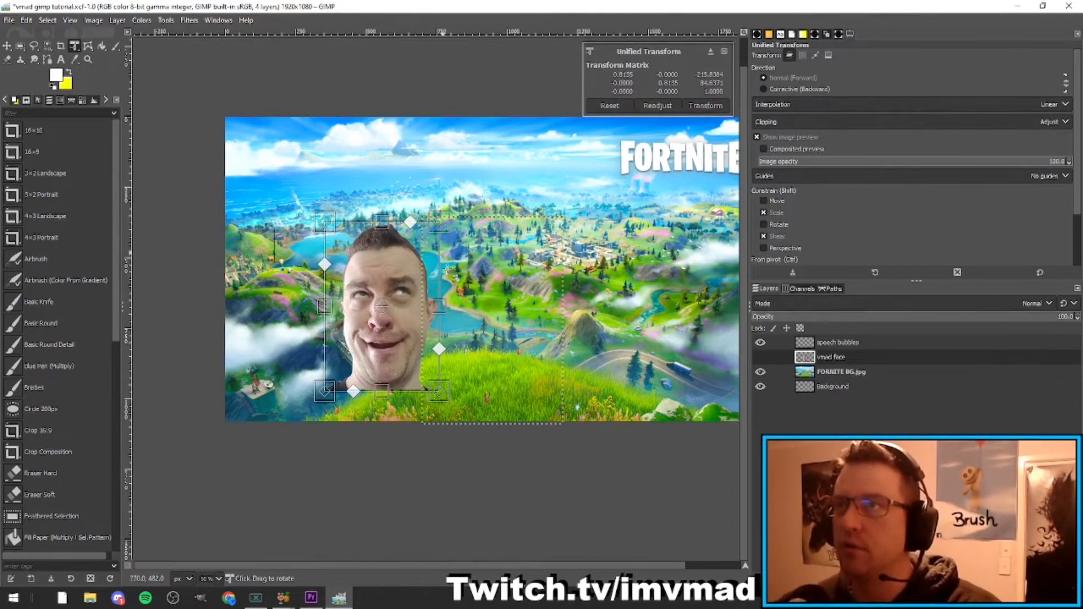
Scale the face up proportionally to about 1.13, place it in the canvas's lower-left corner, and apply the transform.
{"action": "left_click_drag", "start_coordinate": [439, 306], "coordinate": [351, 287]}
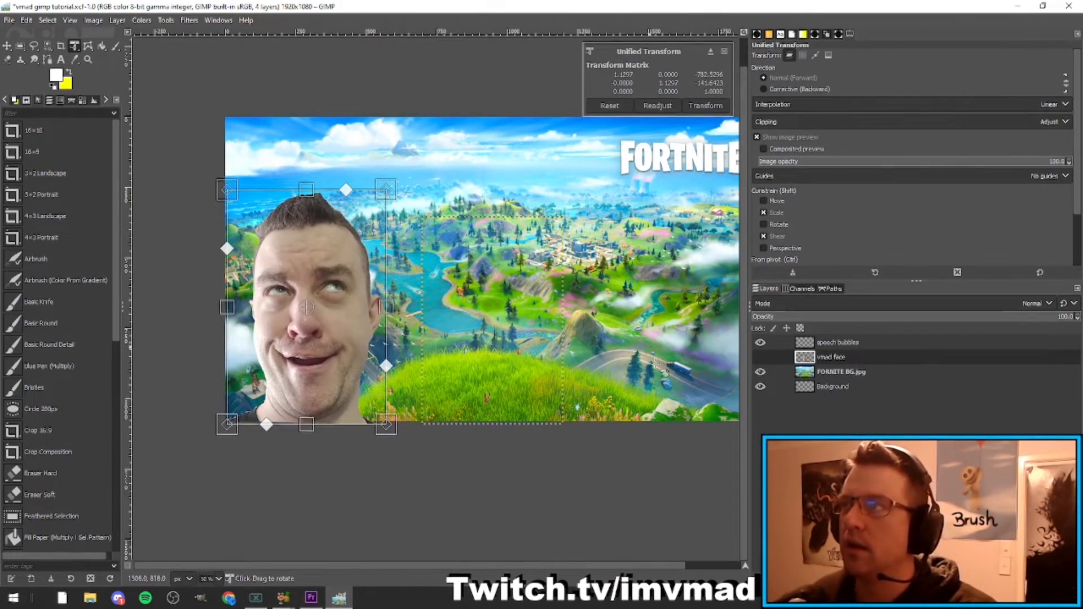
{"action": "left_click", "coordinate": [831, 358]}
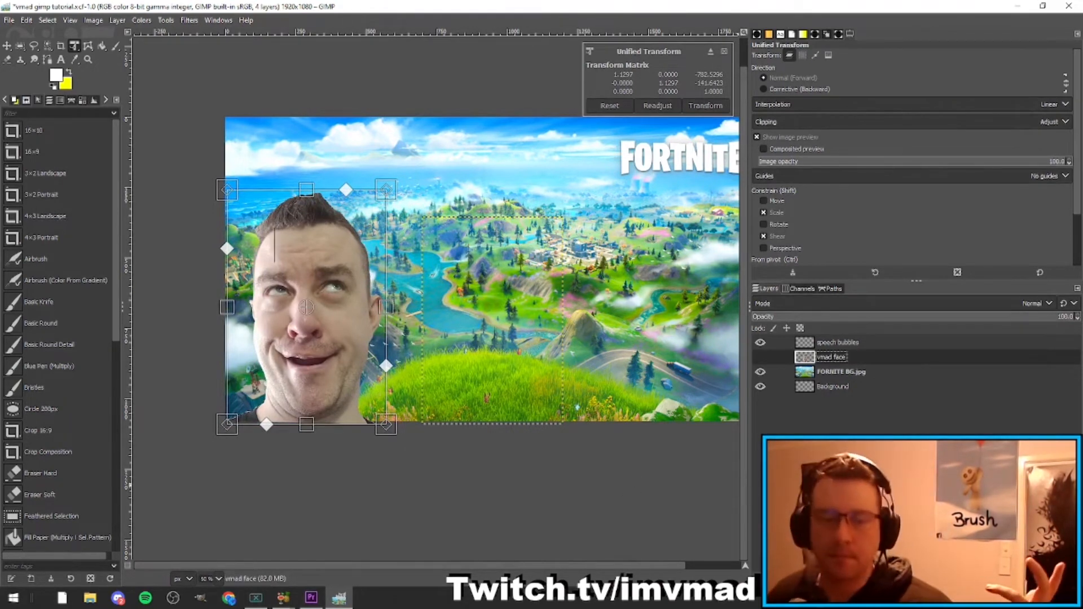
{"action": "left_click", "coordinate": [702, 106]}
Create a new transparent 1920 × 1080 layer named "line work" directly above the vmad face layer.
{"action": "right_click", "coordinate": [844, 357]}
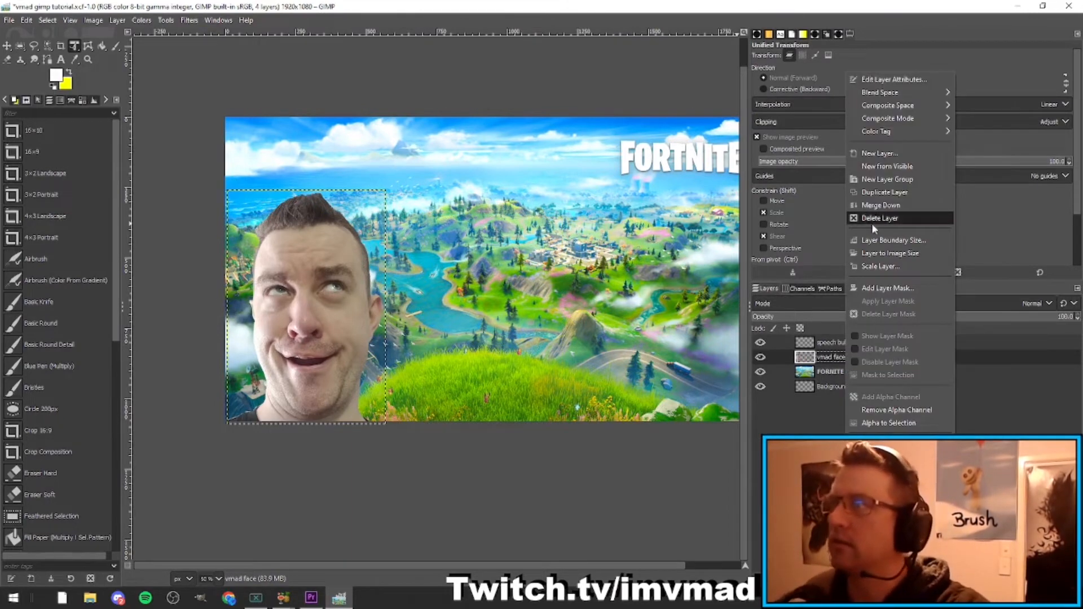
{"action": "left_click", "coordinate": [873, 193]}
{"action": "right_click", "coordinate": [806, 432]}
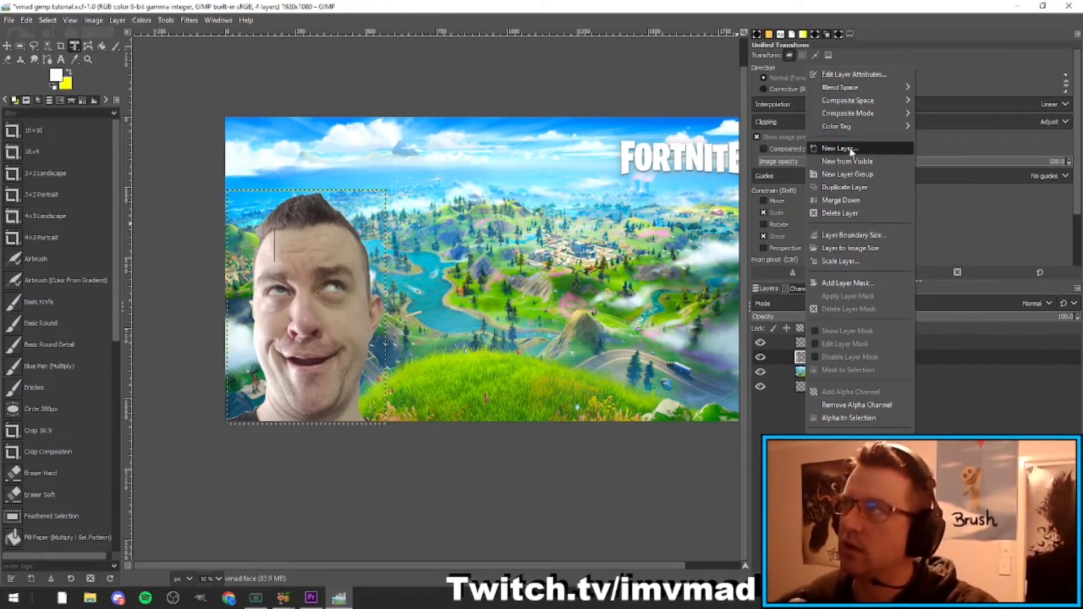
{"action": "left_click", "coordinate": [824, 146]}
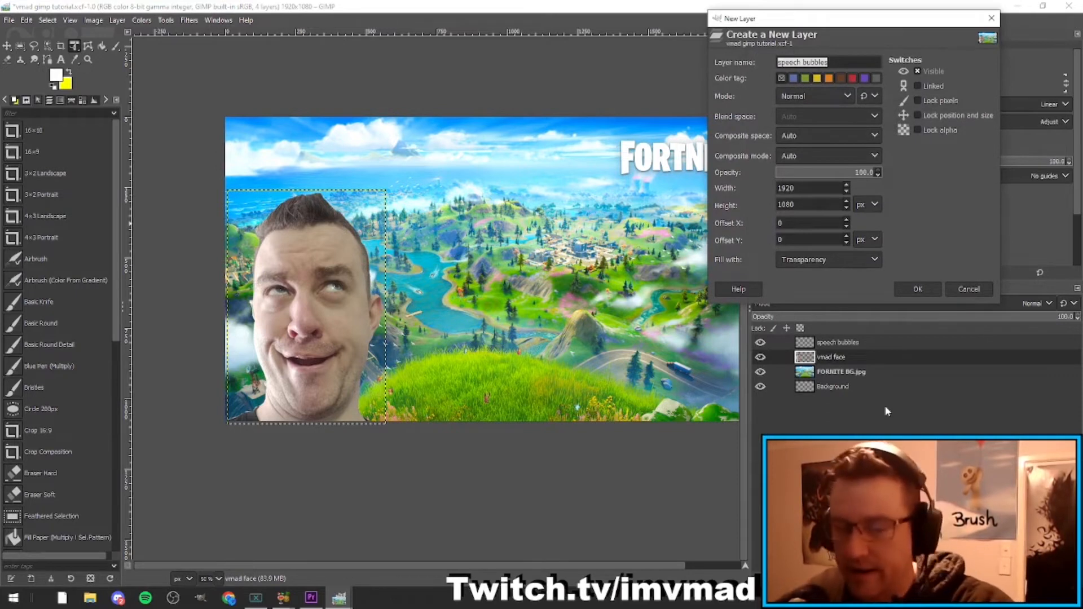
{"action": "type", "text": "line wo"}
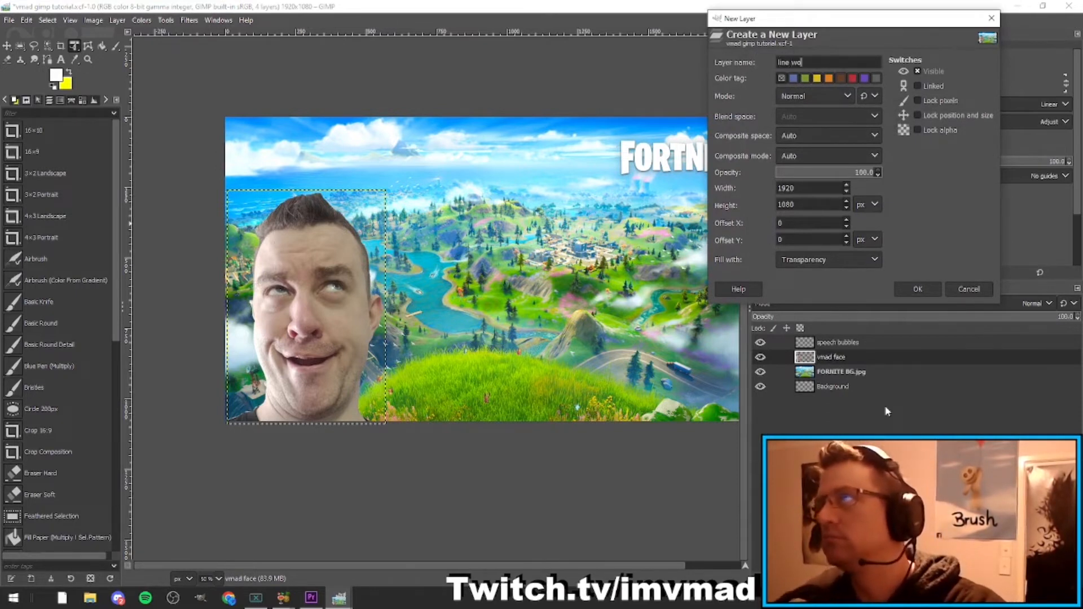
{"action": "type", "text": "rk"}
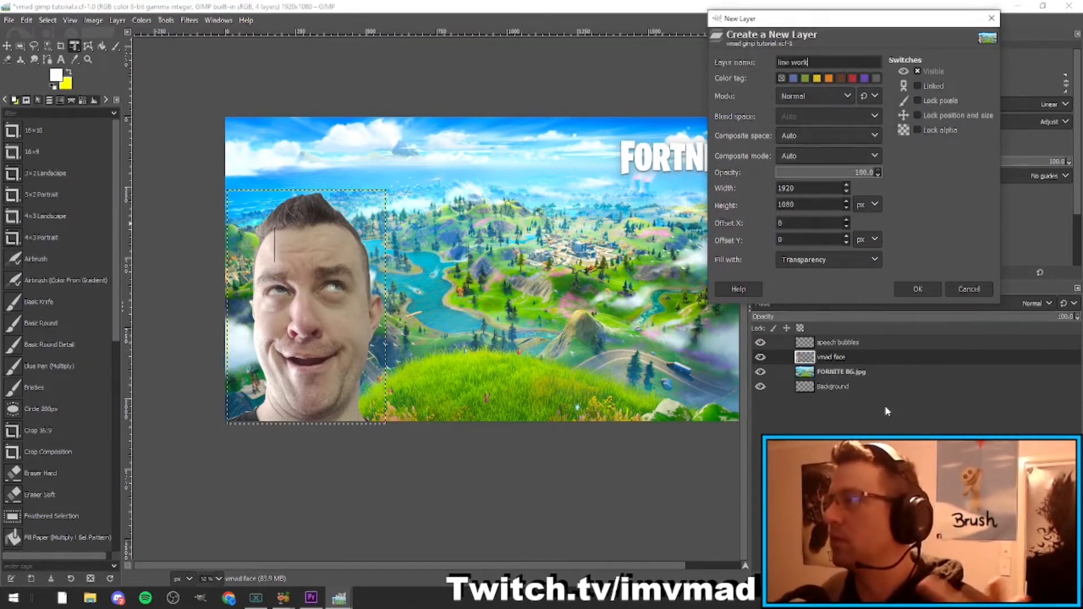
{"action": "key", "text": "Return"}
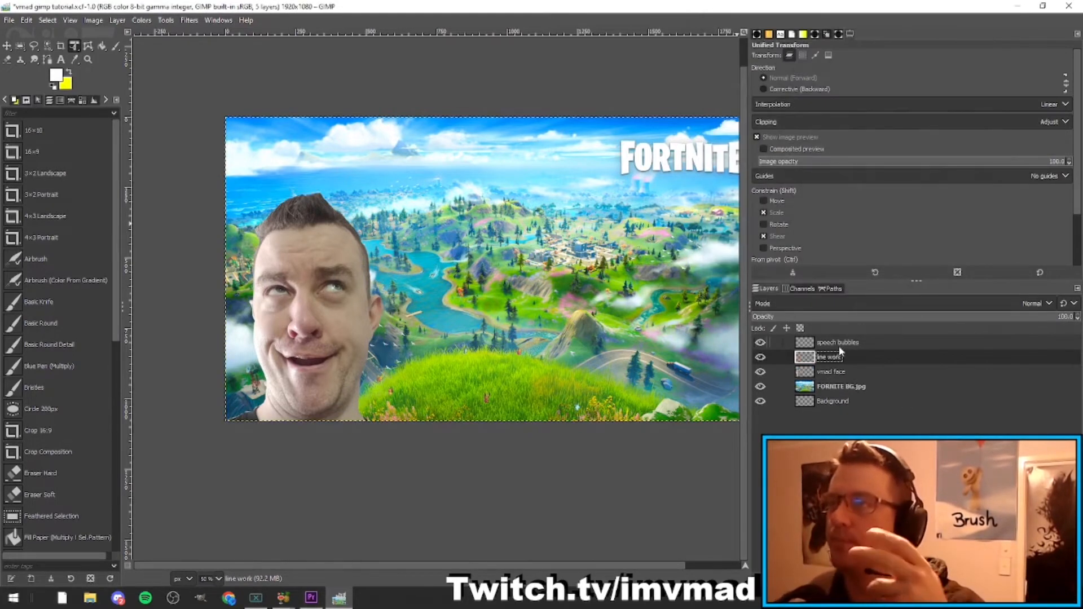
Make an elliptical selection about 126 × 114 px over the eye on the face's right-hand side and fill it white.
{"action": "right_click", "coordinate": [21, 48]}
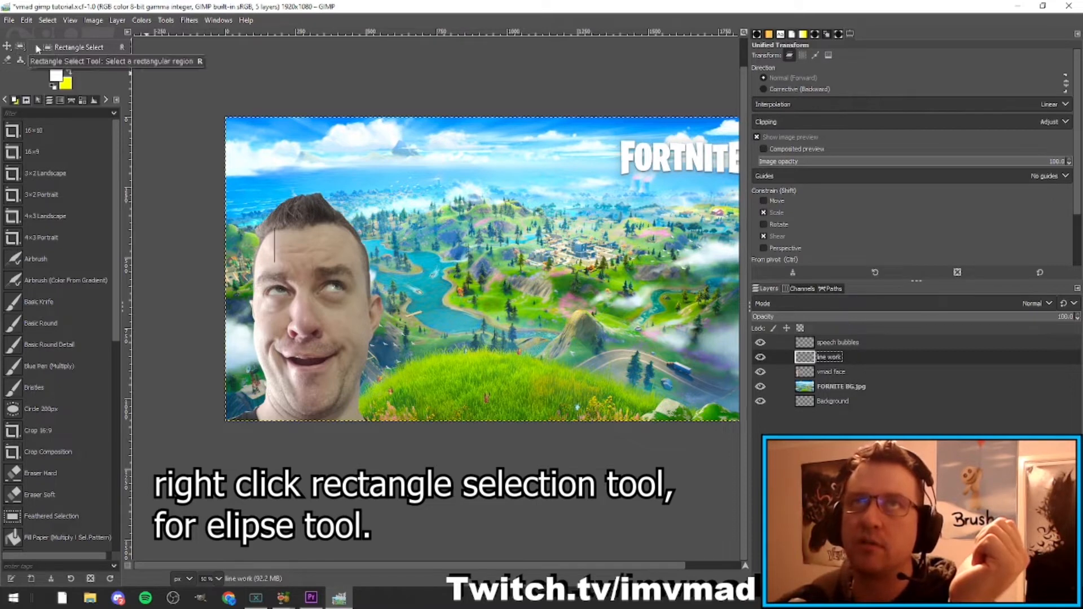
{"action": "left_click", "coordinate": [36, 61]}
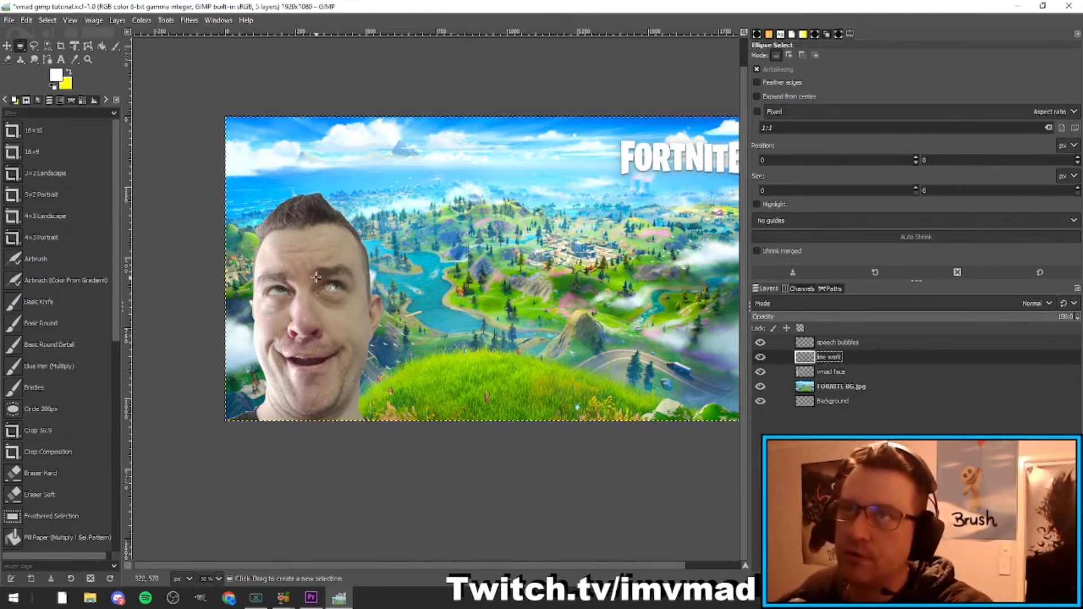
{"action": "left_click_drag", "start_coordinate": [315, 277], "coordinate": [351, 309]}
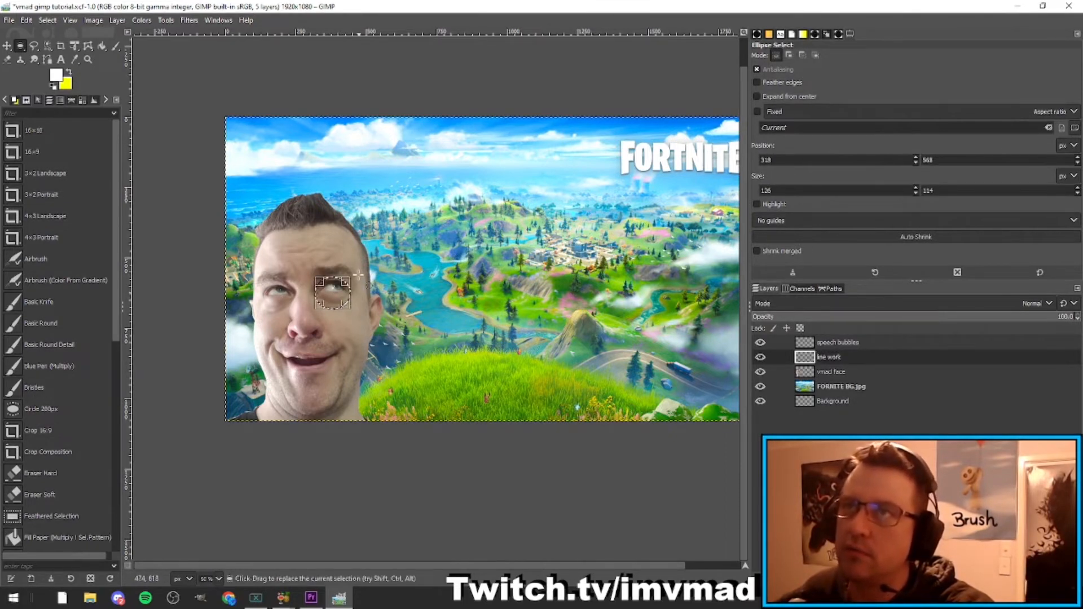
{"action": "left_click", "coordinate": [103, 50]}
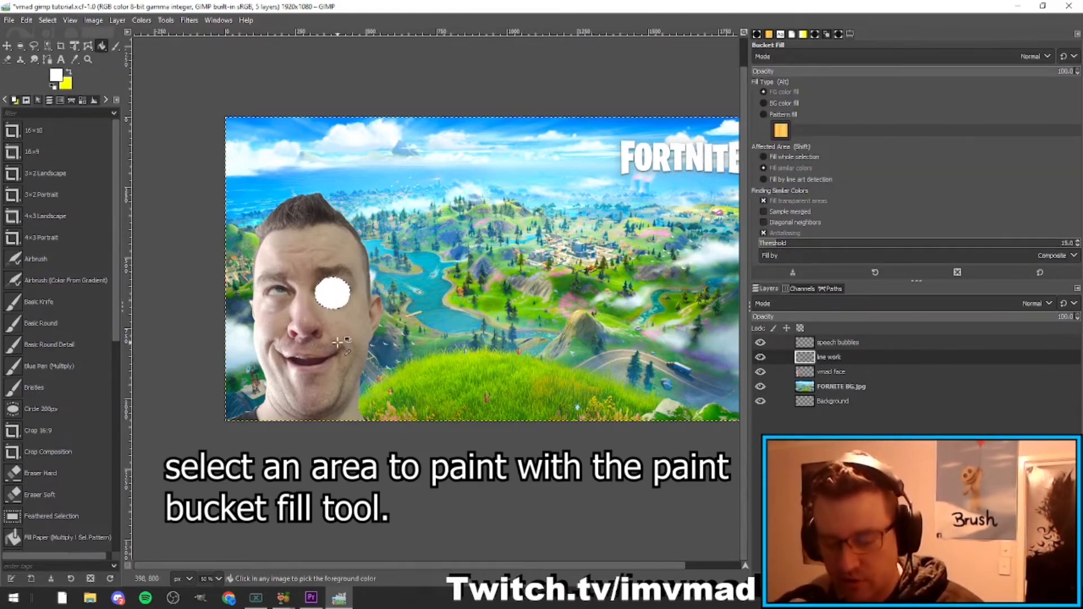
Duplicate the white eye circle, move the copy over the other eye, and anchor it to the line work layer.
{"action": "key", "text": "ctrl+c"}
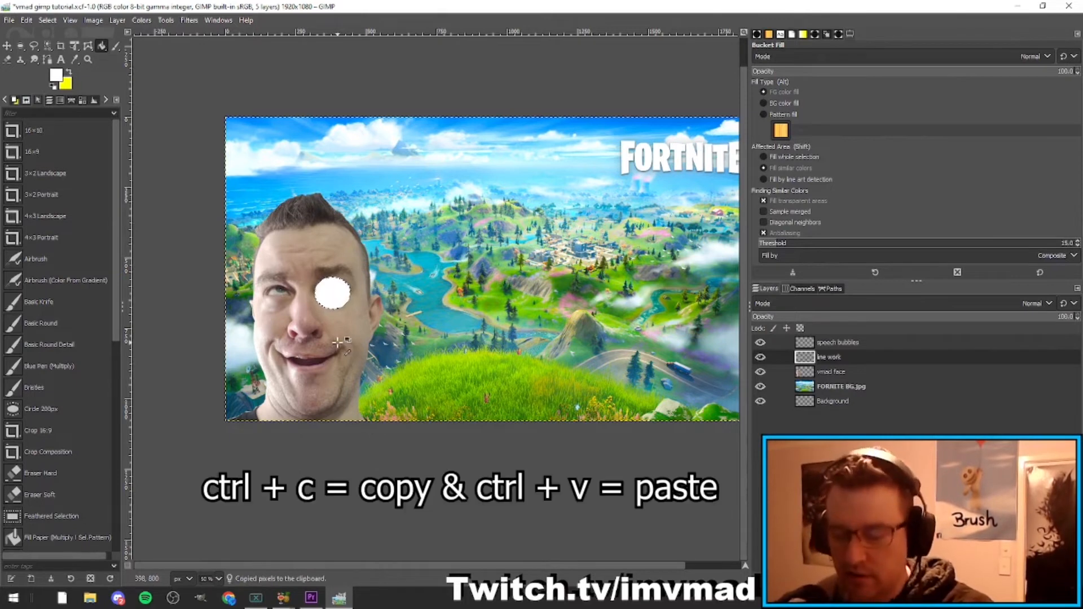
{"action": "key", "text": "ctrl+v"}
{"action": "key", "text": "m"}
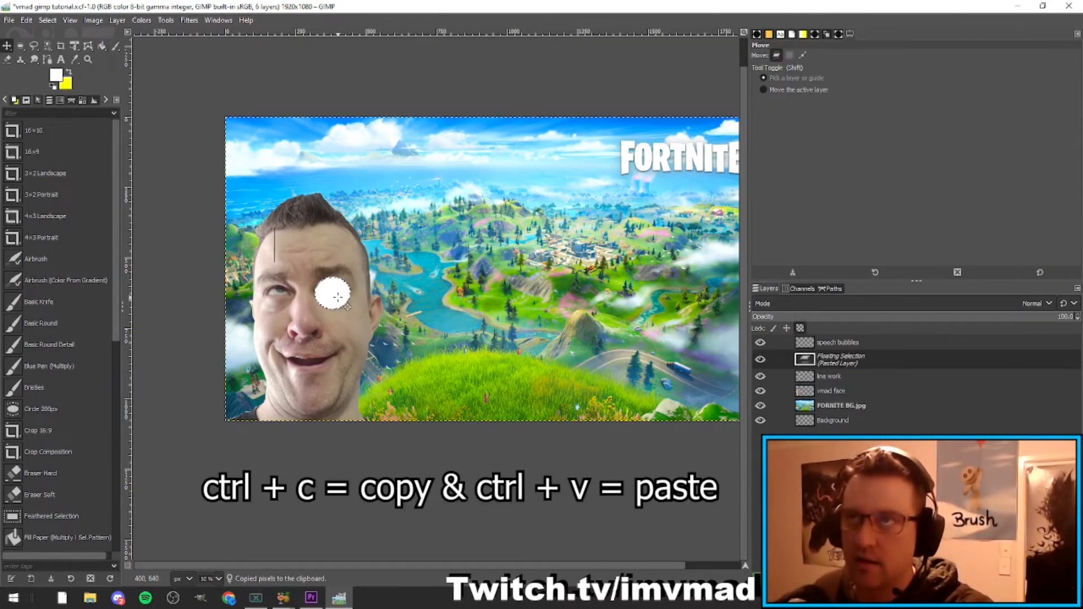
{"action": "left_click_drag", "start_coordinate": [337, 297], "coordinate": [280, 298]}
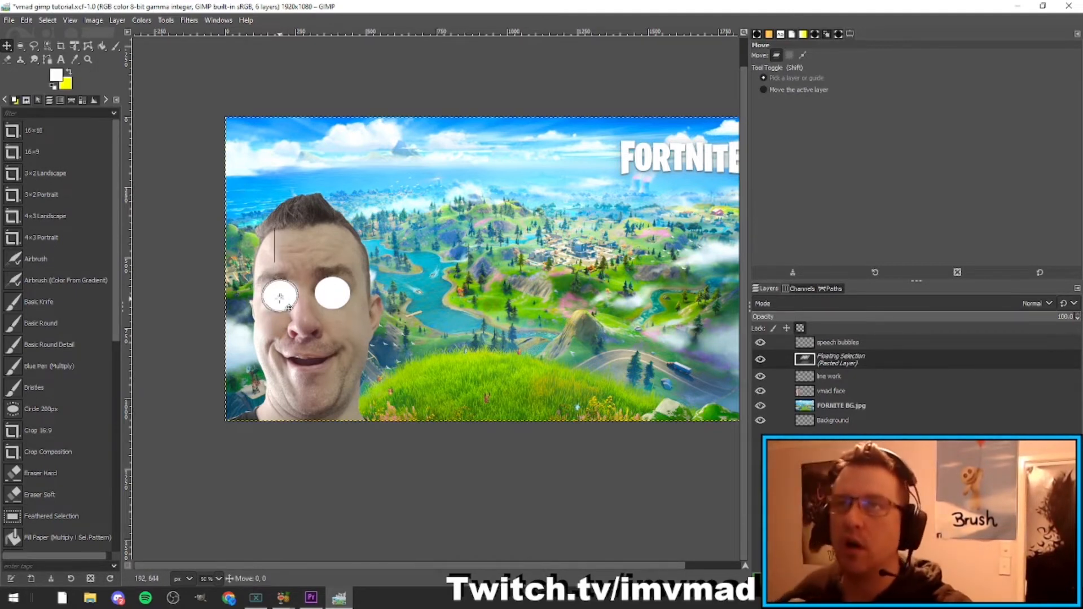
{"action": "left_click", "coordinate": [438, 301]}
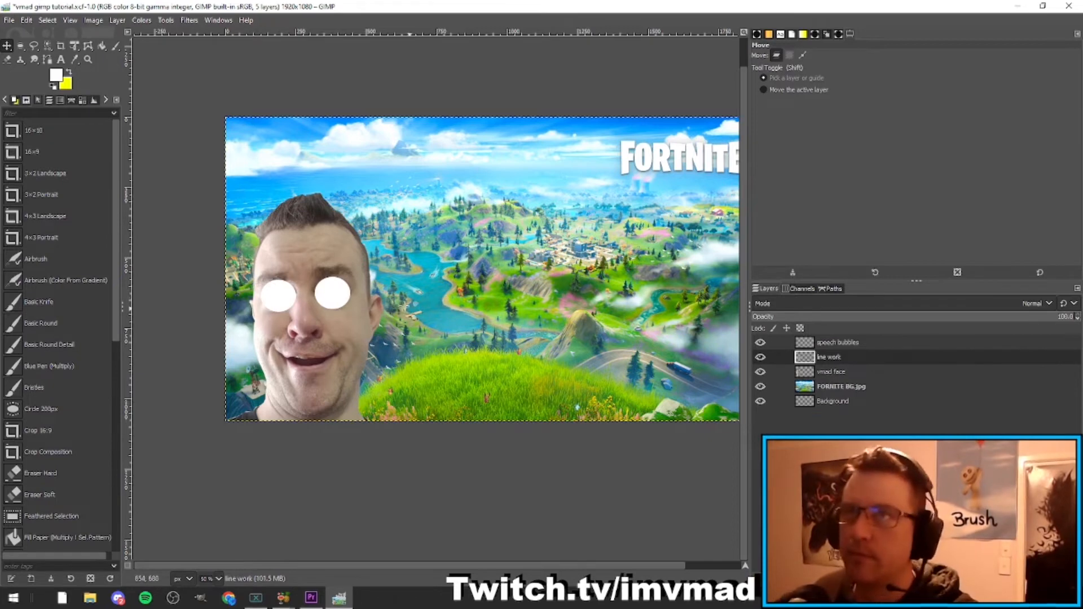
{"action": "left_click", "coordinate": [56, 74]}
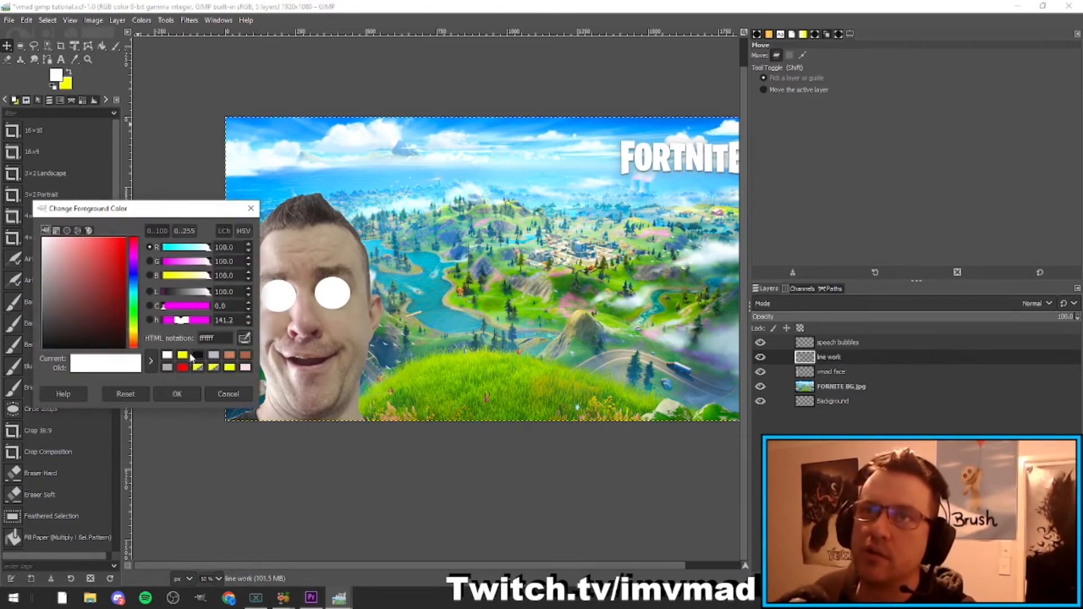
{"action": "left_click", "coordinate": [198, 354]}
{"action": "left_click", "coordinate": [177, 394]}
{"action": "left_click", "coordinate": [59, 78]}
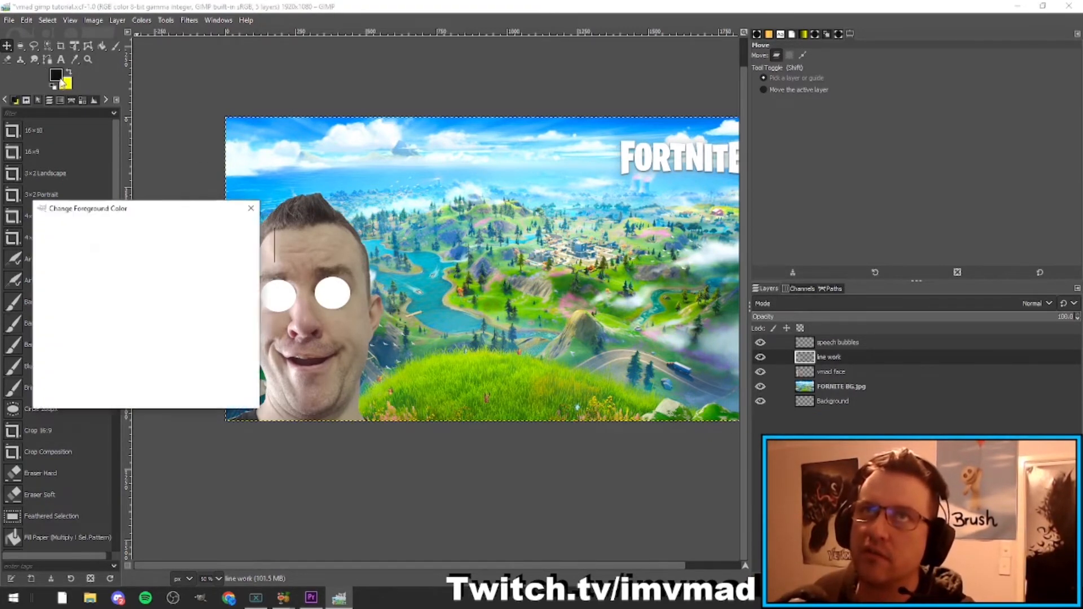
{"action": "left_click", "coordinate": [167, 356]}
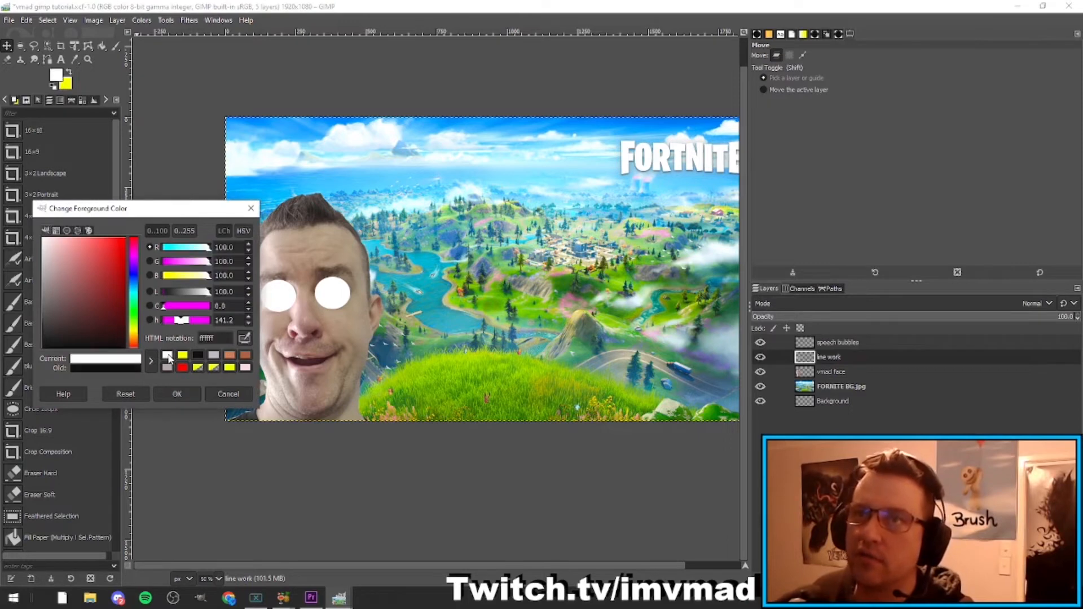
{"action": "left_click", "coordinate": [177, 394]}
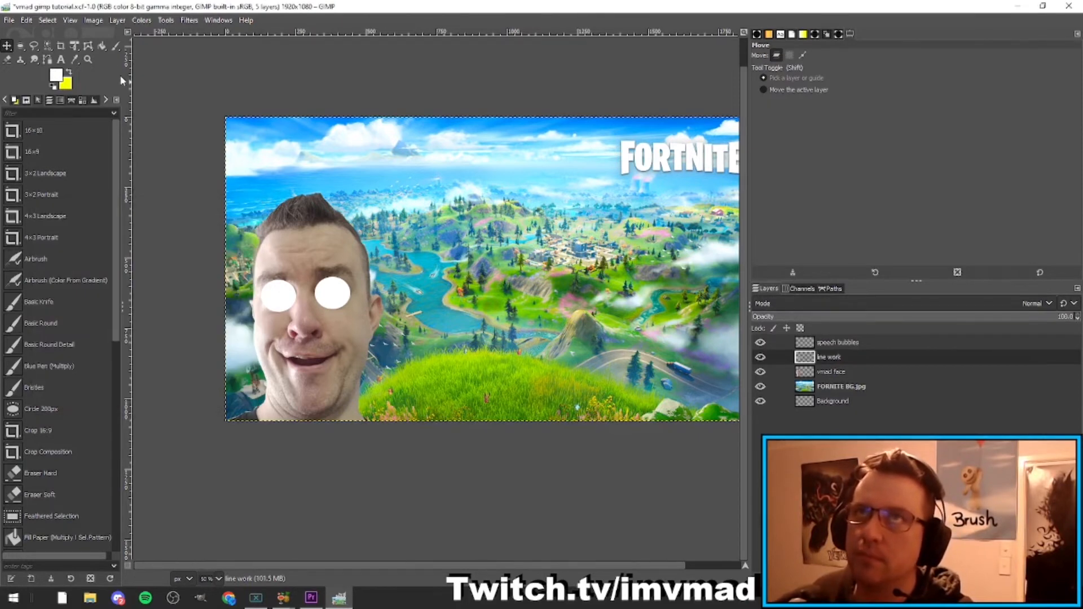
Make a small elliptical selection about 40 px wide inside the right-hand white eye and fill it black as a pupil.
{"action": "left_click", "coordinate": [21, 46]}
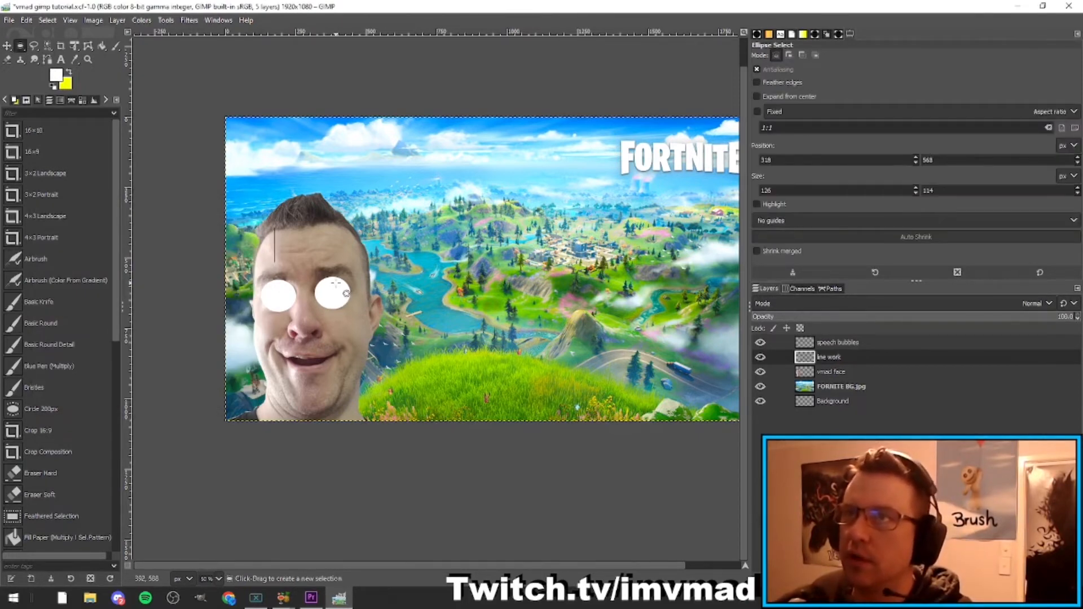
{"action": "left_click_drag", "start_coordinate": [336, 282], "coordinate": [350, 296]}
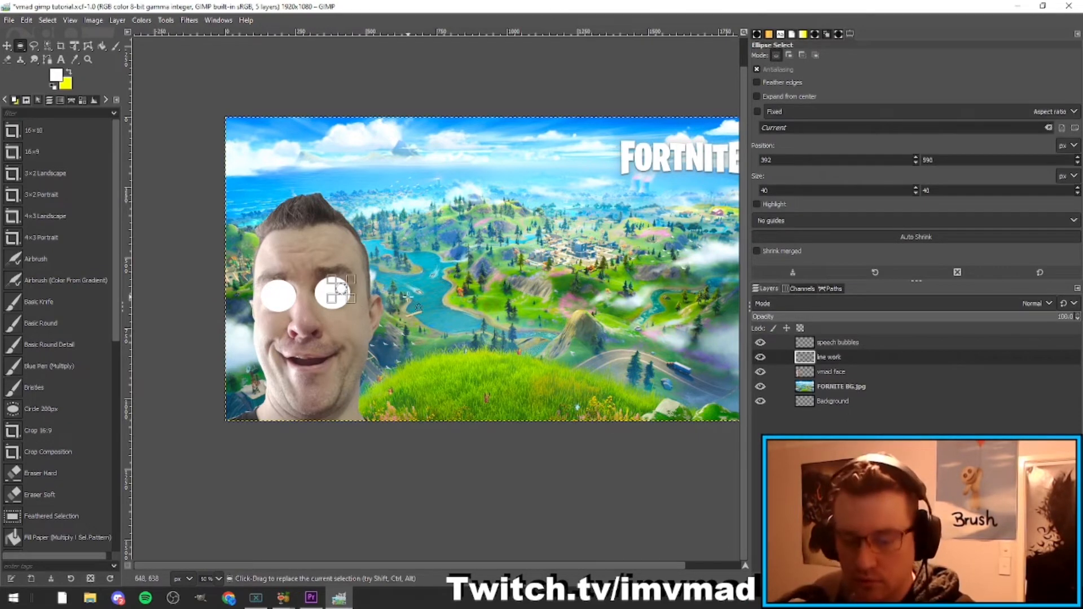
{"action": "left_click", "coordinate": [102, 45]}
{"action": "left_click", "coordinate": [58, 74]}
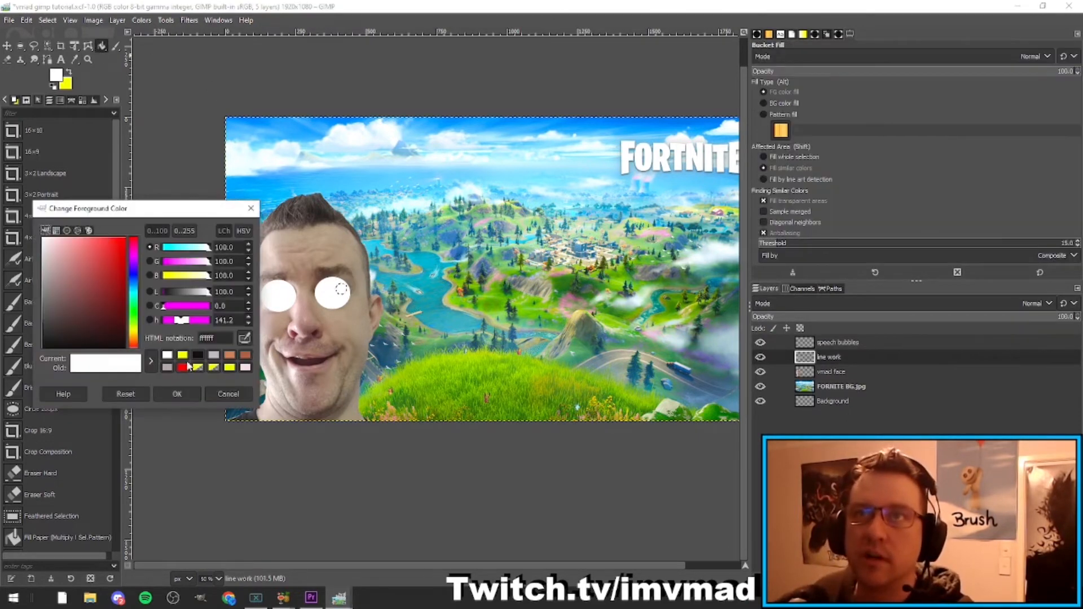
{"action": "left_click", "coordinate": [198, 356]}
{"action": "left_click", "coordinate": [177, 394]}
{"action": "left_click", "coordinate": [341, 290]}
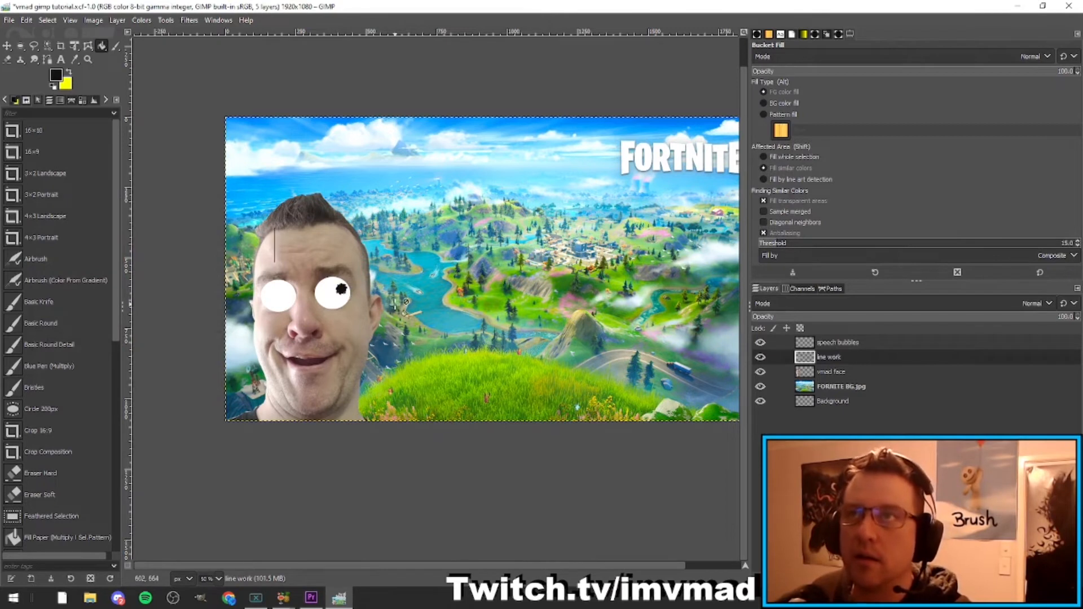
Duplicate the black pupil, move the copy onto the left-hand white eye, and anchor it.
{"action": "key", "text": "ctrl+c"}
{"action": "key", "text": "ctrl+v"}
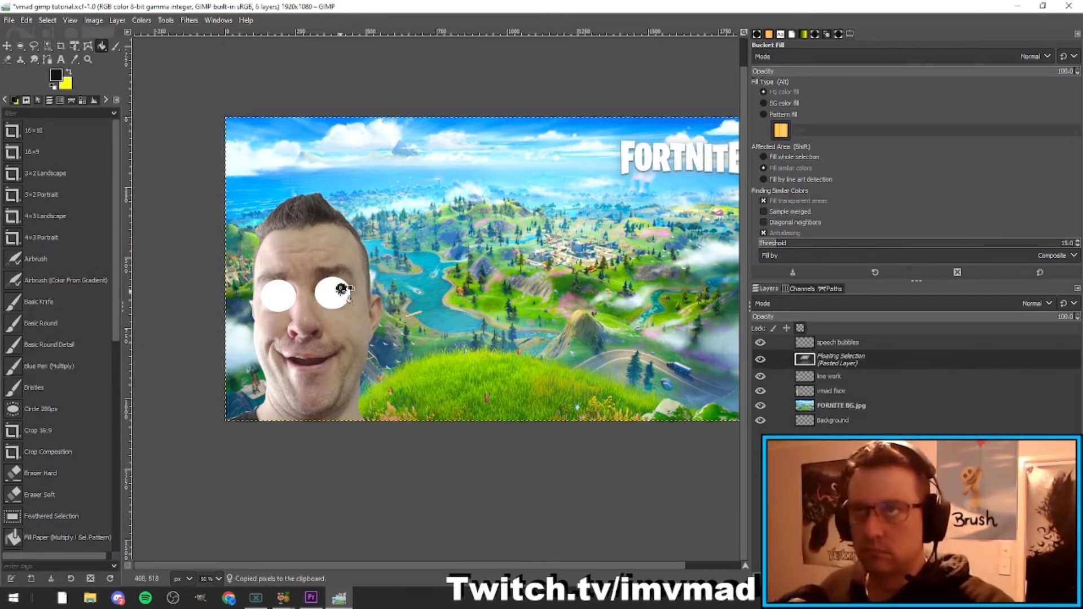
{"action": "key", "text": "m"}
{"action": "left_click_drag", "start_coordinate": [344, 289], "coordinate": [290, 293]}
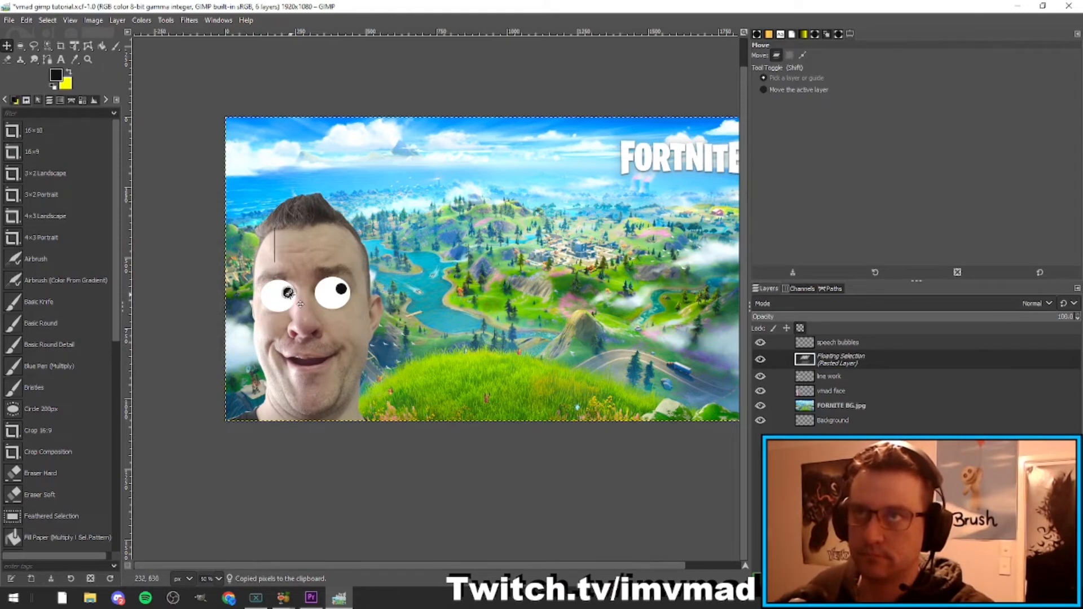
{"action": "key", "text": "ctrl+h"}
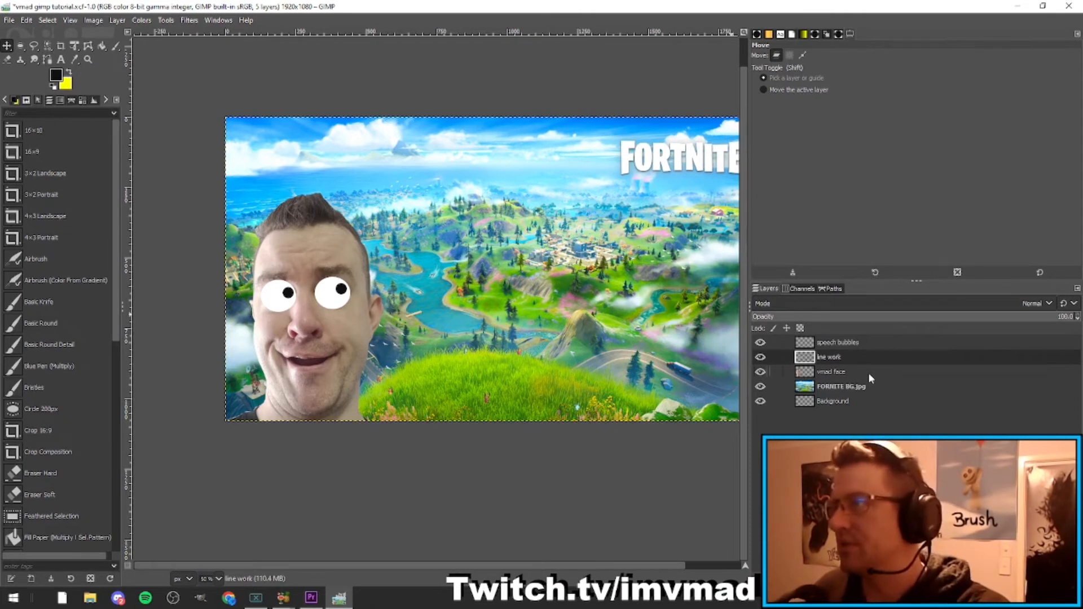
On the speech bubbles layer, paint a large closed black speech bubble outline with its tail pointing at the mouth, using a size 9 brush.
{"action": "left_click", "coordinate": [837, 342]}
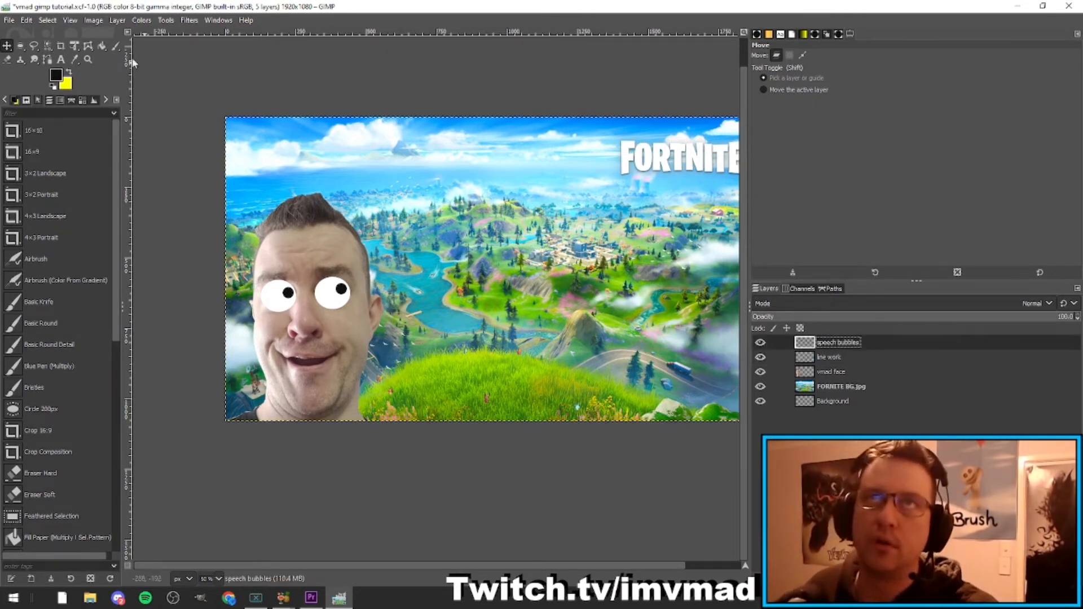
{"action": "left_click", "coordinate": [116, 46]}
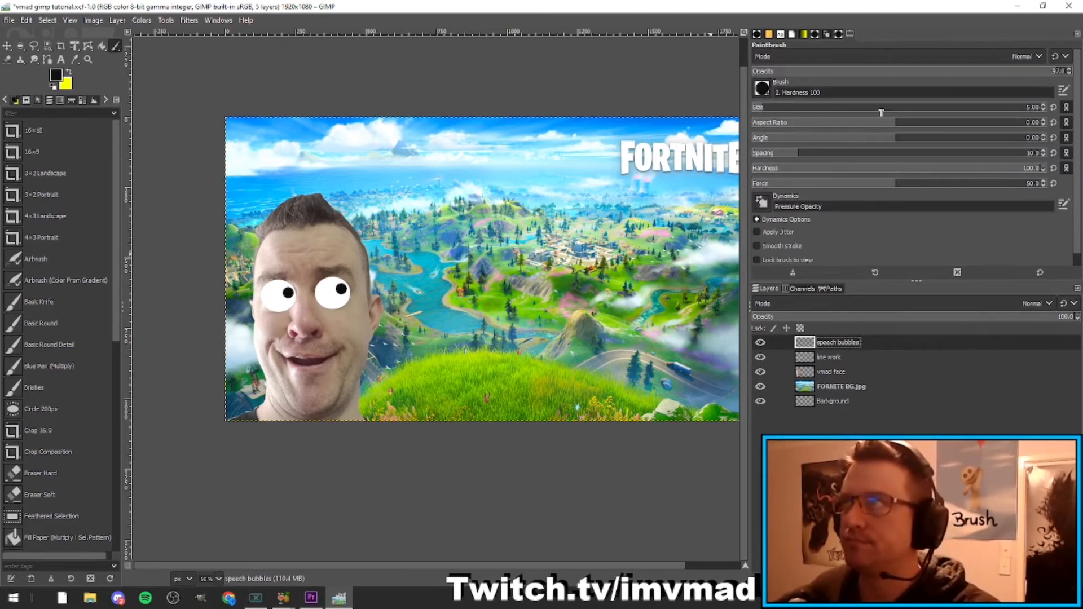
{"action": "left_click", "coordinate": [770, 106]}
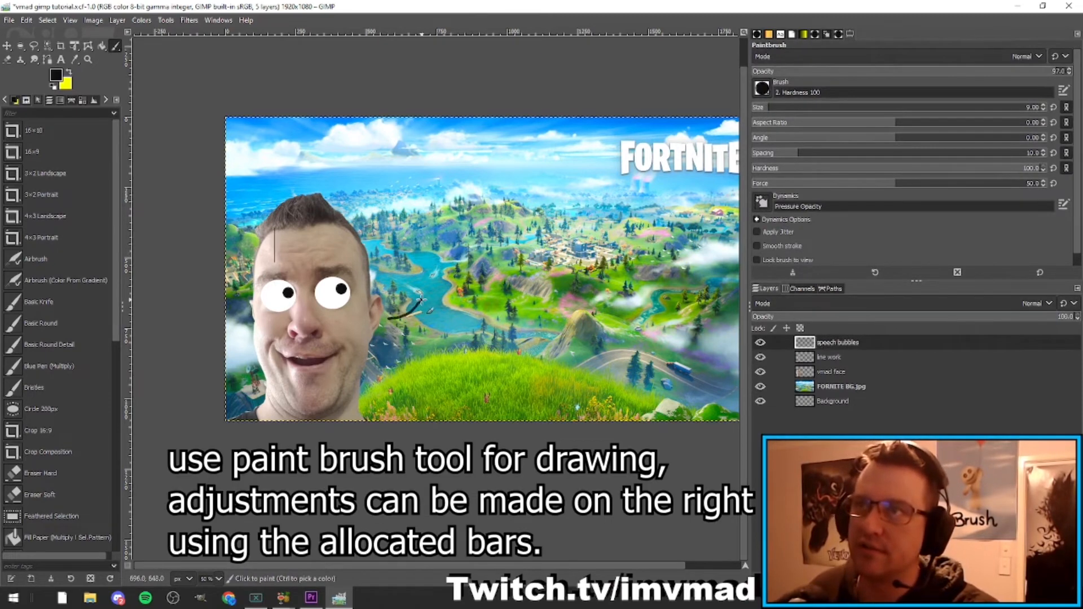
{"action": "key", "text": "ctrl+z"}
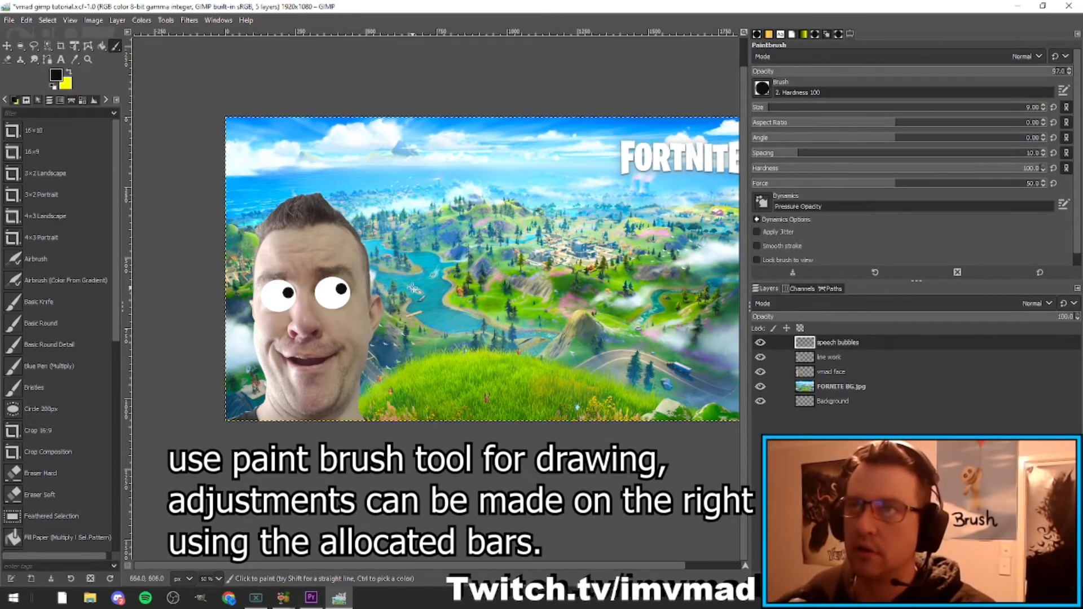
{"action": "mouse_move", "coordinate": [378, 355]}
{"action": "left_mouse_down"}
{"action": "mouse_move", "coordinate": [431, 333]}
{"action": "mouse_move", "coordinate": [408, 291]}
{"action": "left_mouse_up"}
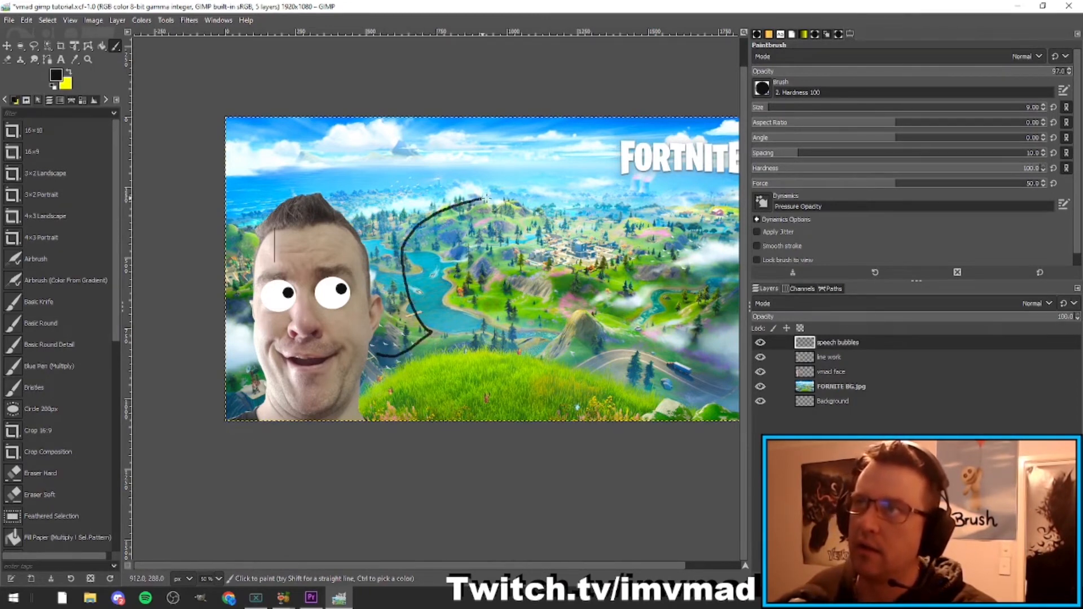
{"action": "mouse_move", "coordinate": [581, 214]}
{"action": "left_mouse_down"}
{"action": "mouse_move", "coordinate": [622, 241]}
{"action": "mouse_move", "coordinate": [655, 291]}
{"action": "mouse_move", "coordinate": [668, 328]}
{"action": "mouse_move", "coordinate": [656, 372]}
{"action": "left_mouse_up"}
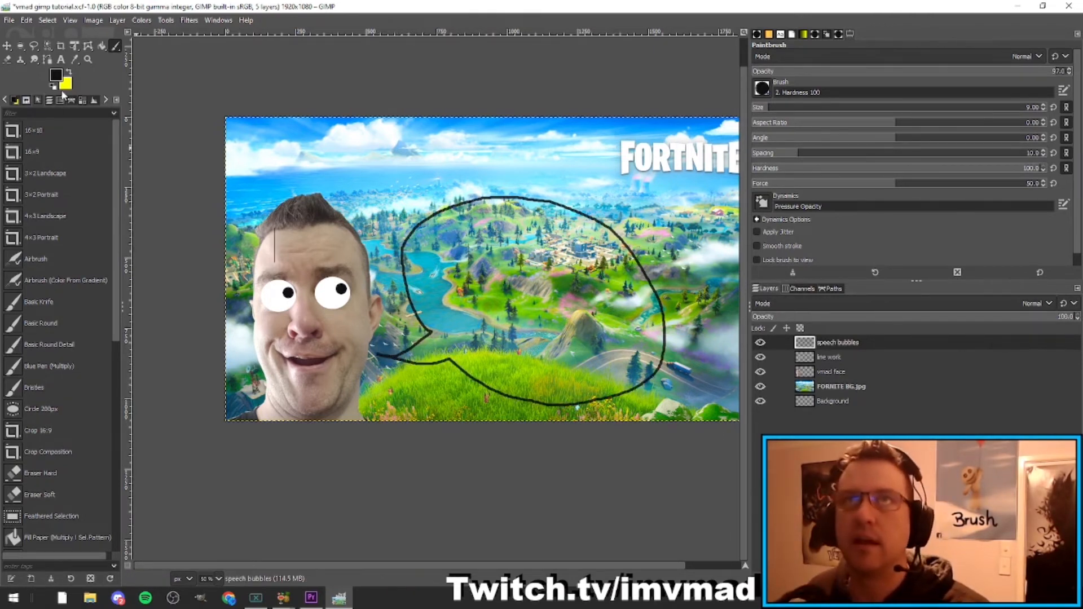
Fill the inside of the speech bubble outline with white.
{"action": "left_click", "coordinate": [101, 48]}
{"action": "left_click", "coordinate": [56, 75]}
{"action": "left_click", "coordinate": [182, 358]}
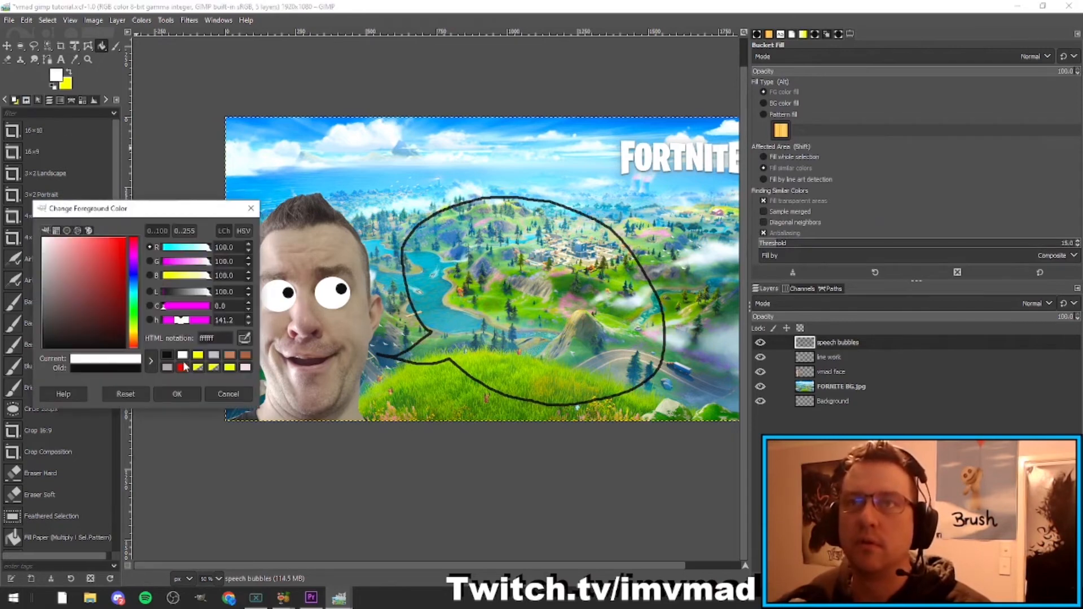
{"action": "left_click", "coordinate": [179, 397]}
{"action": "left_click", "coordinate": [536, 286]}
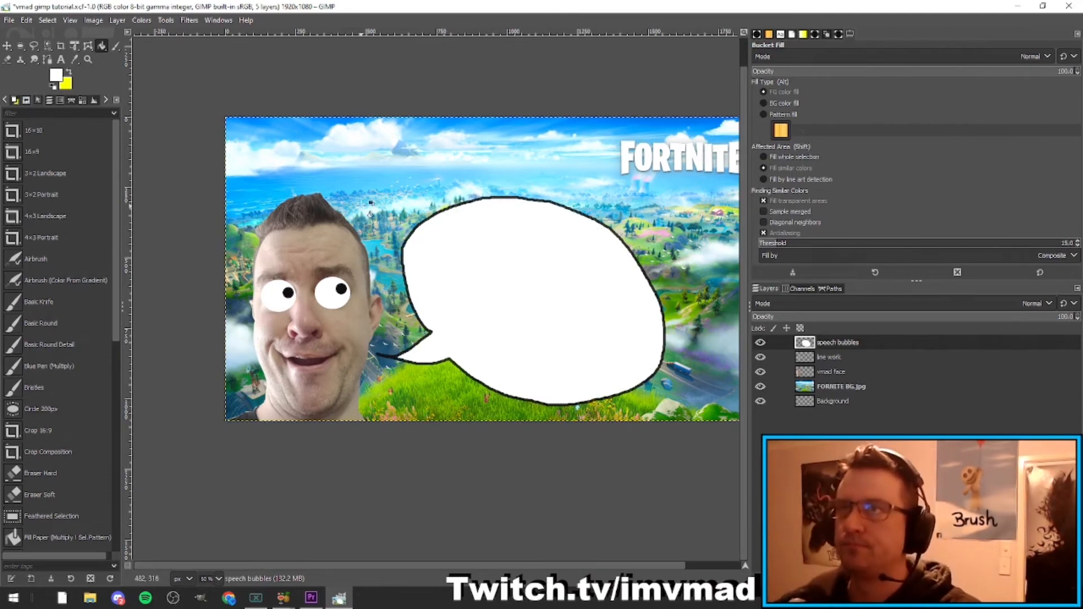
Set the foreground colour to black.
{"action": "left_click", "coordinate": [56, 74]}
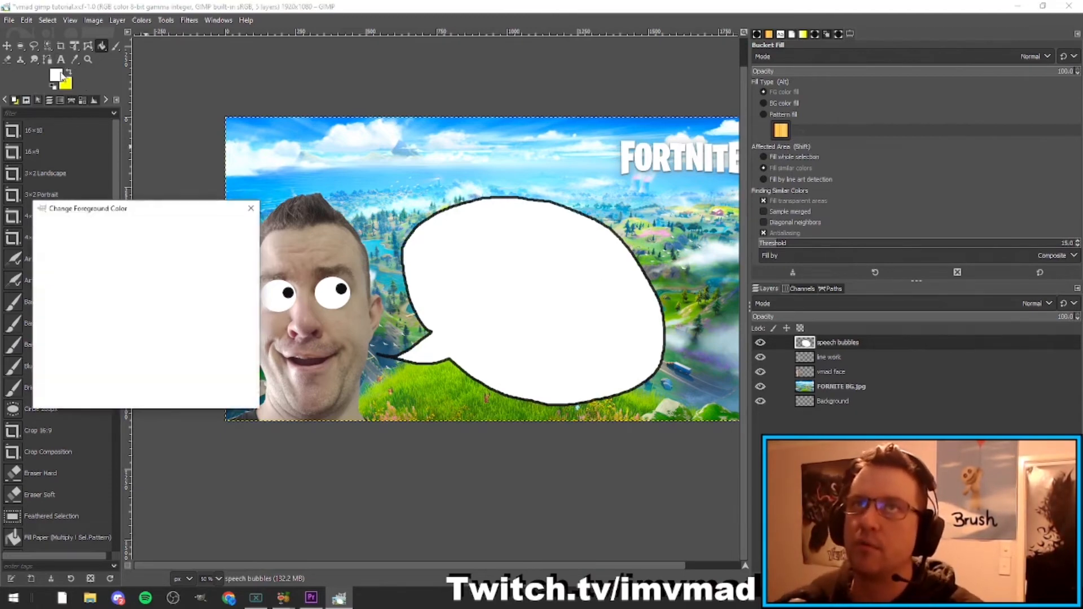
{"action": "left_click", "coordinate": [181, 356]}
{"action": "left_click", "coordinate": [176, 394]}
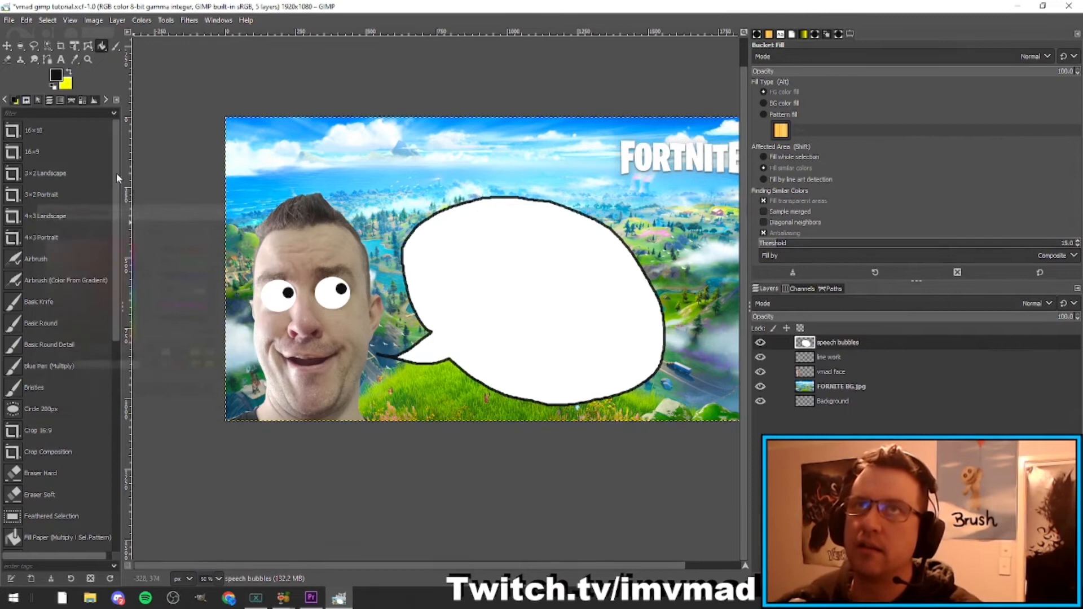
Add a black text box inside the speech bubble reading "GIMP THUMBNAIL TUTORIAL".
{"action": "left_click", "coordinate": [61, 60]}
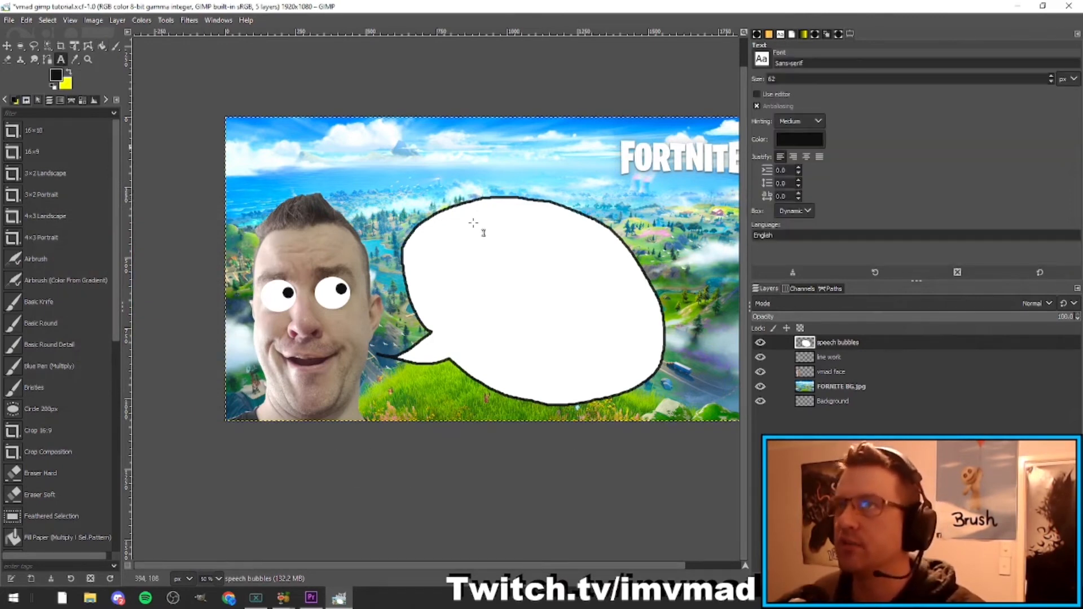
{"action": "left_click_drag", "start_coordinate": [424, 228], "coordinate": [598, 341]}
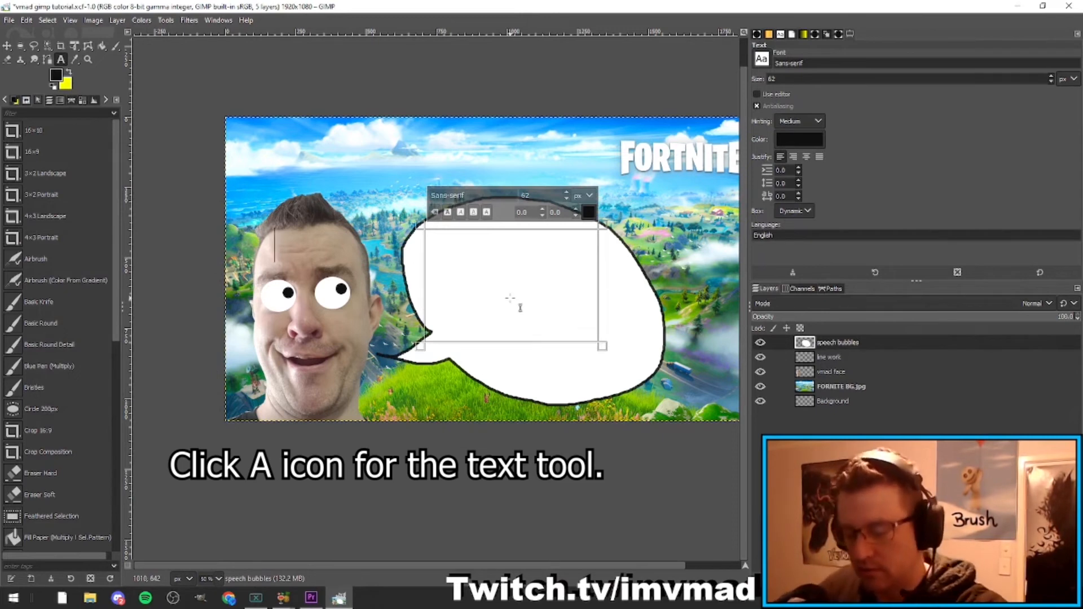
{"action": "type", "text": "GImp"}
{"action": "key", "text": "BackSpace"}
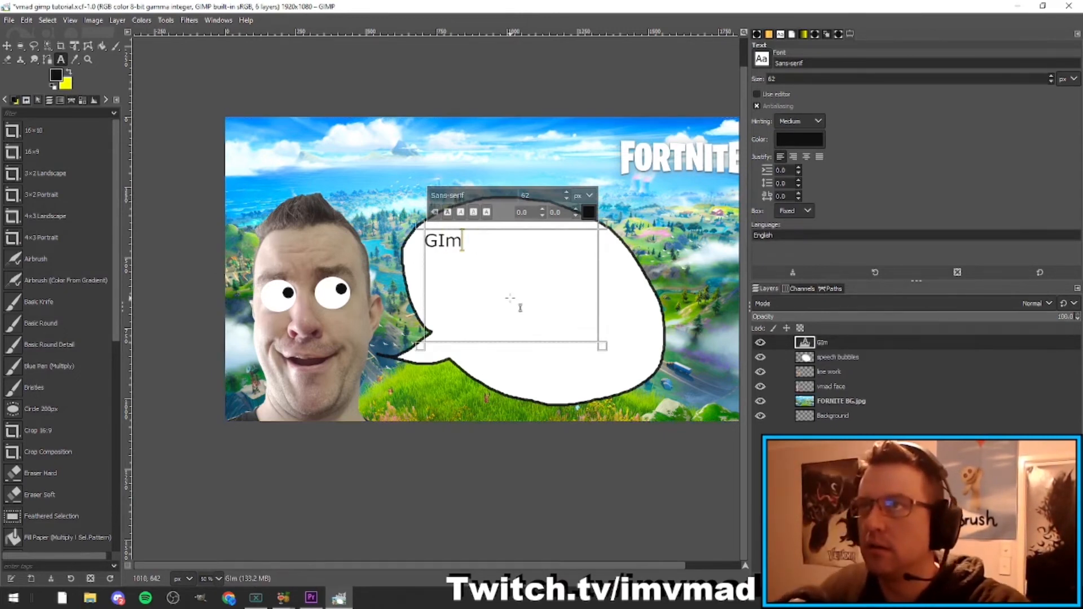
{"action": "key", "text": "BackSpace"}
{"action": "key", "text": "BackSpace"}
{"action": "type", "text": "IMP "}
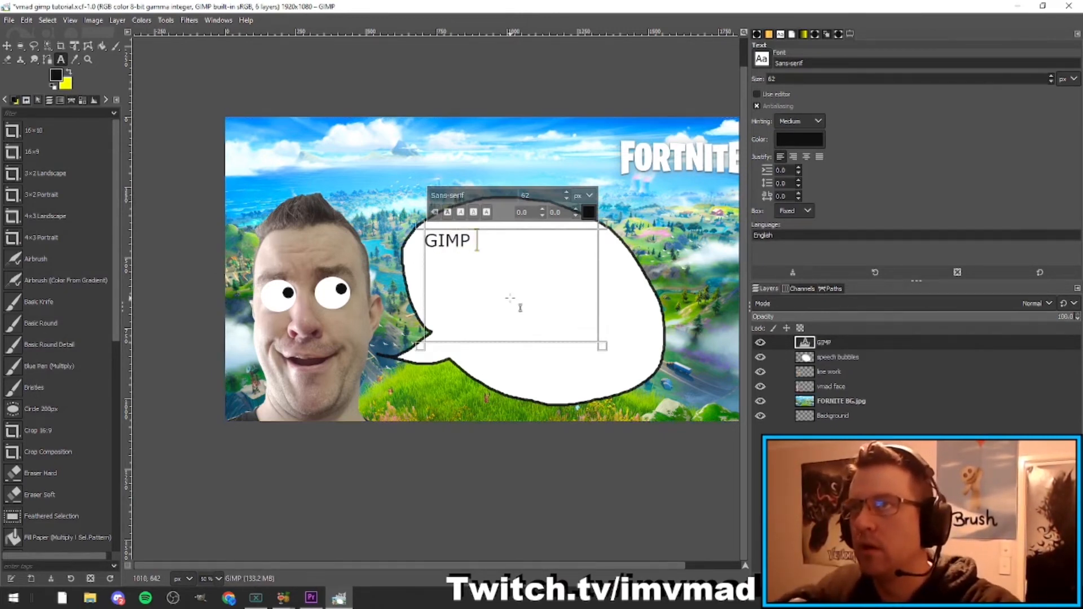
{"action": "type", "text": "THUMB"}
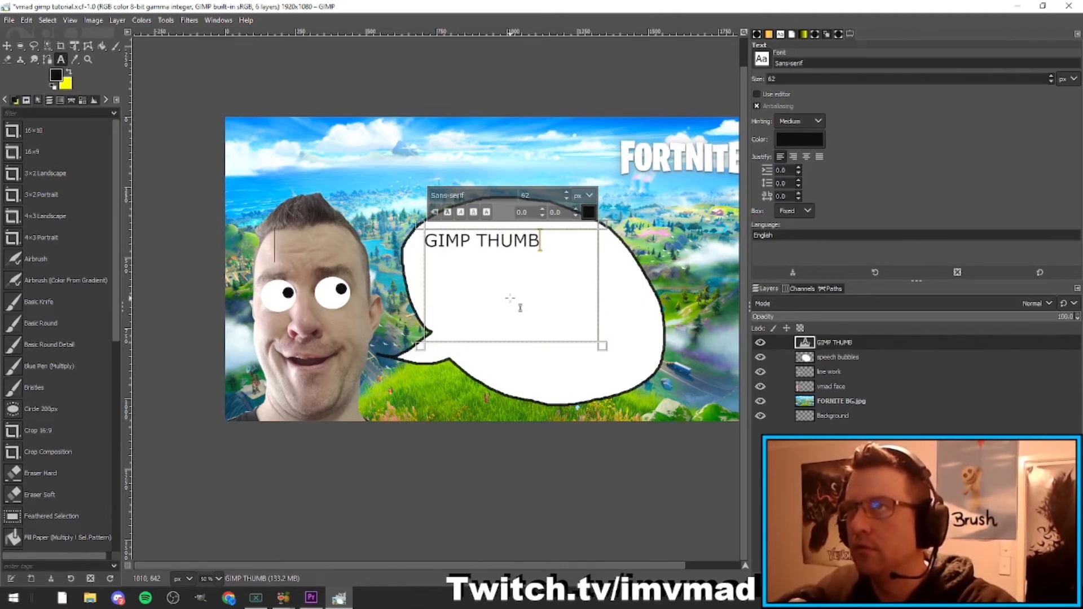
{"action": "type", "text": "NAIL"}
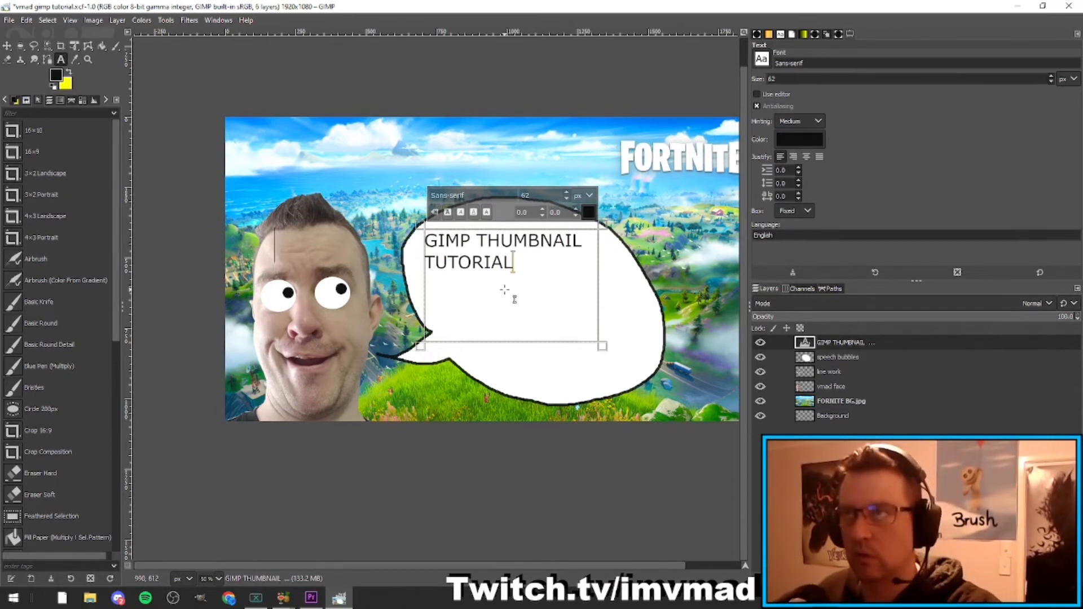
Format all of the speech bubble text in Arial Heavy at 90 px.
{"action": "key", "text": "ctrl+a"}
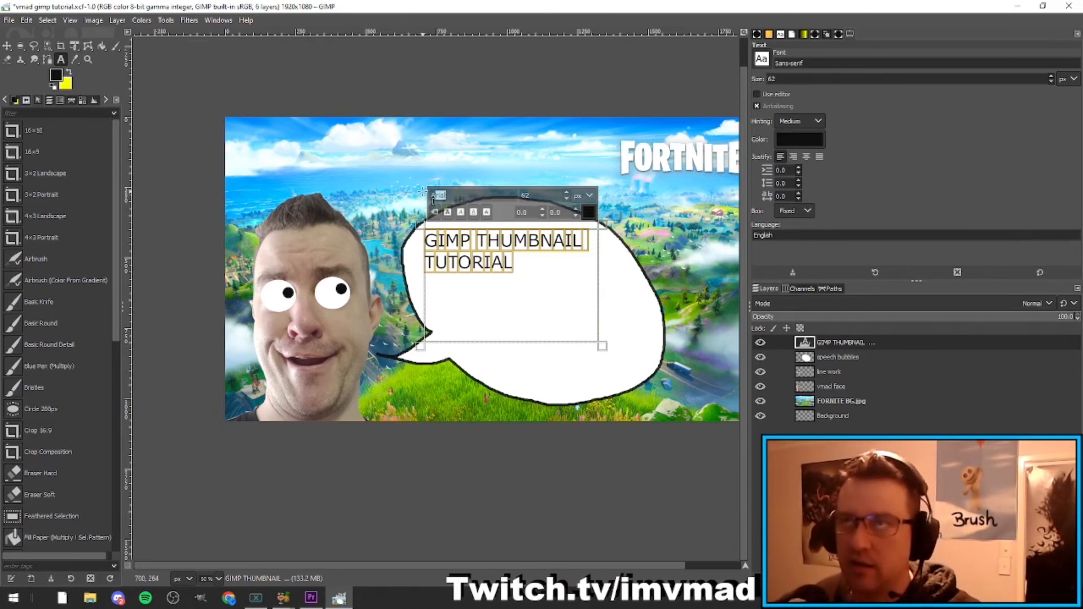
{"action": "left_click", "coordinate": [473, 262]}
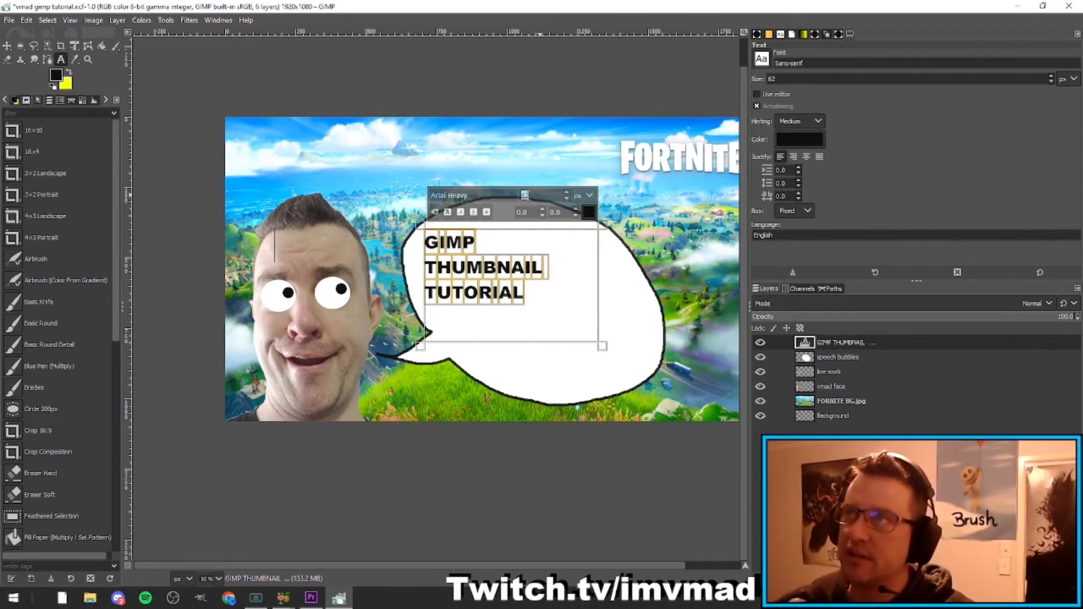
{"action": "left_click", "coordinate": [566, 193]}
{"action": "left_click", "coordinate": [567, 193]}
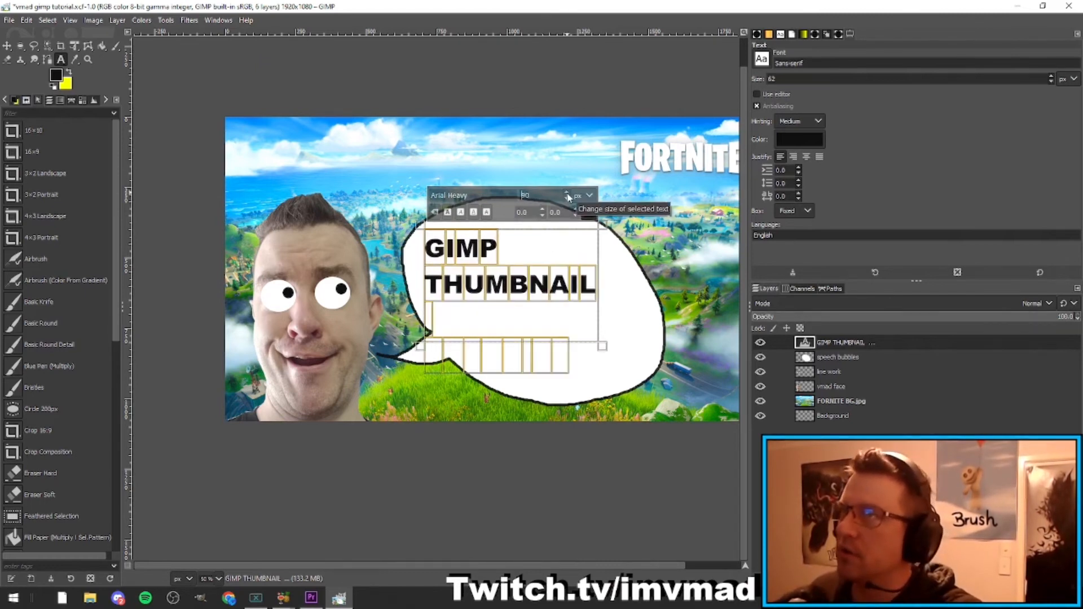
Enlarge the text box to fit all three lines and shift its left edge inward so the text sits within the speech bubble.
{"action": "left_click_drag", "start_coordinate": [609, 353], "coordinate": [648, 410]}
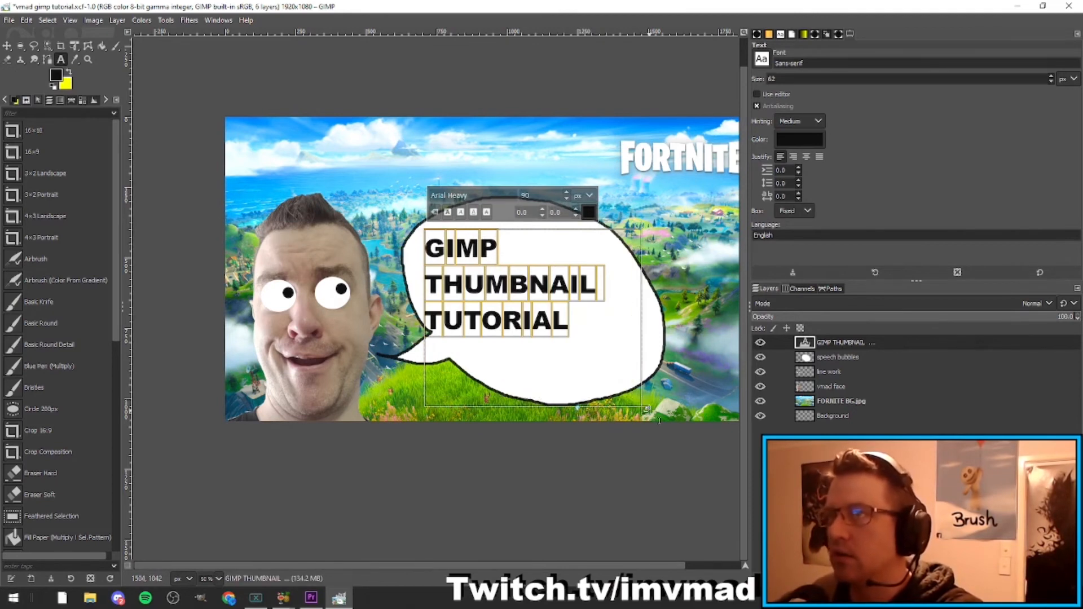
{"action": "left_click_drag", "start_coordinate": [647, 231], "coordinate": [663, 224]}
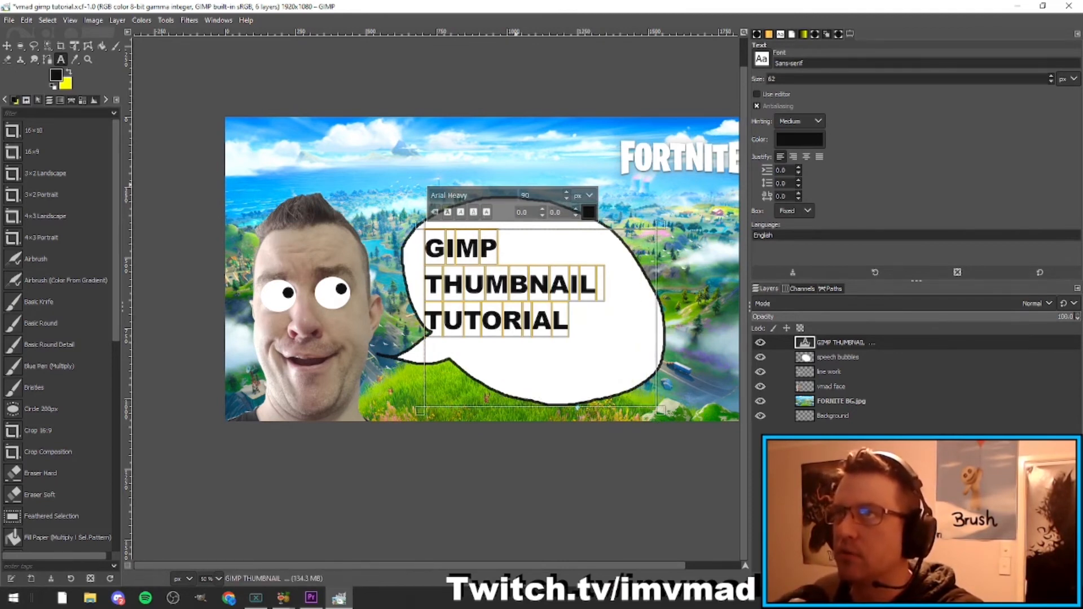
{"action": "left_click_drag", "start_coordinate": [431, 230], "coordinate": [461, 232]}
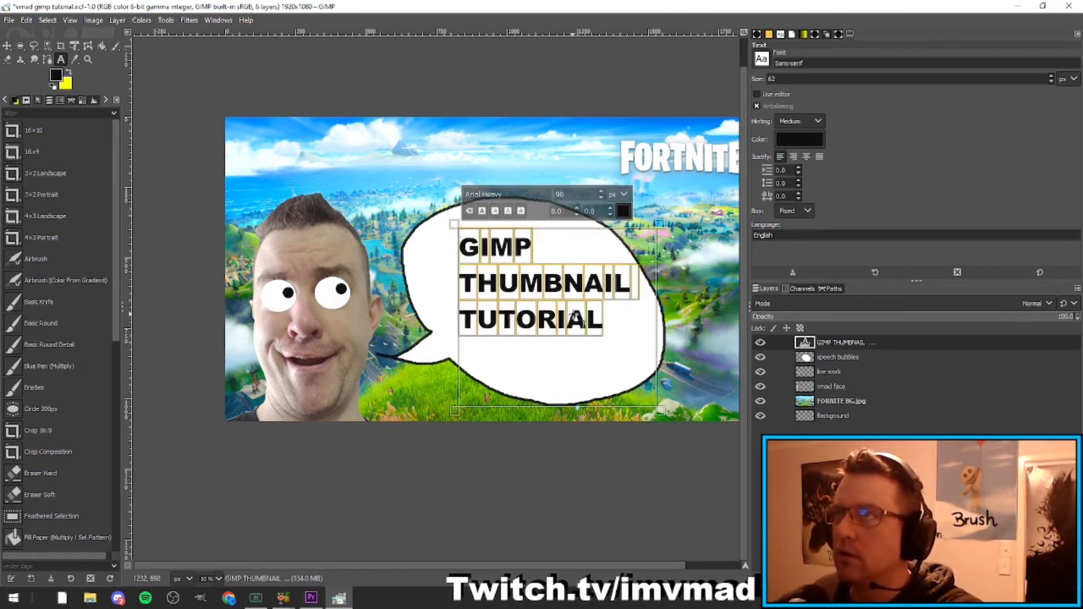
{"action": "left_click", "coordinate": [688, 261]}
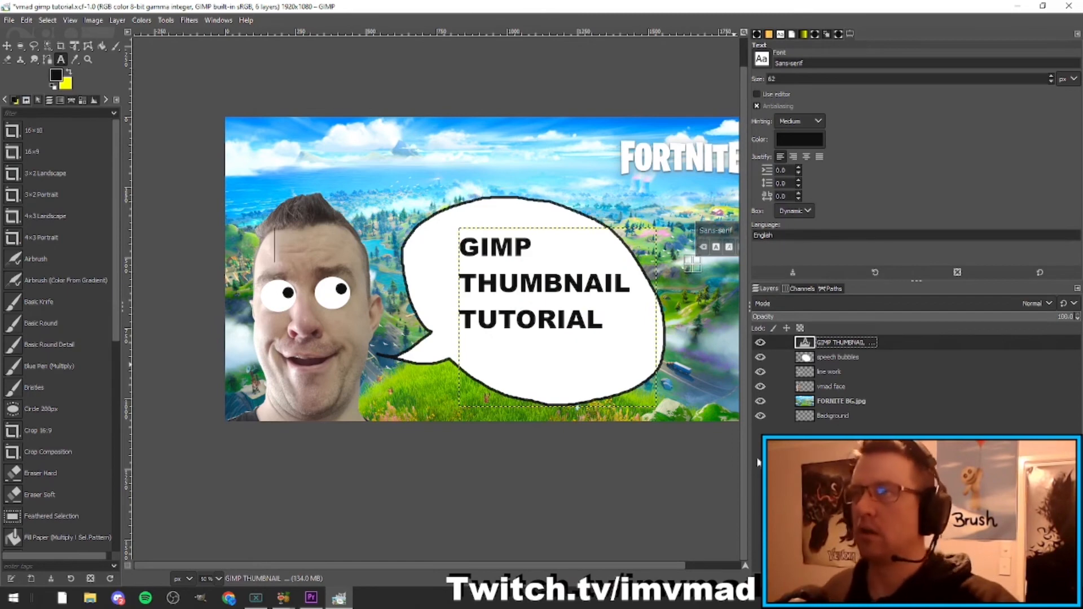
{"action": "scroll", "coordinate": [481, 462], "scroll_direction": "down", "scroll_amount": 2}
{"action": "scroll", "coordinate": [438, 440], "scroll_direction": "up", "scroll_amount": 1}
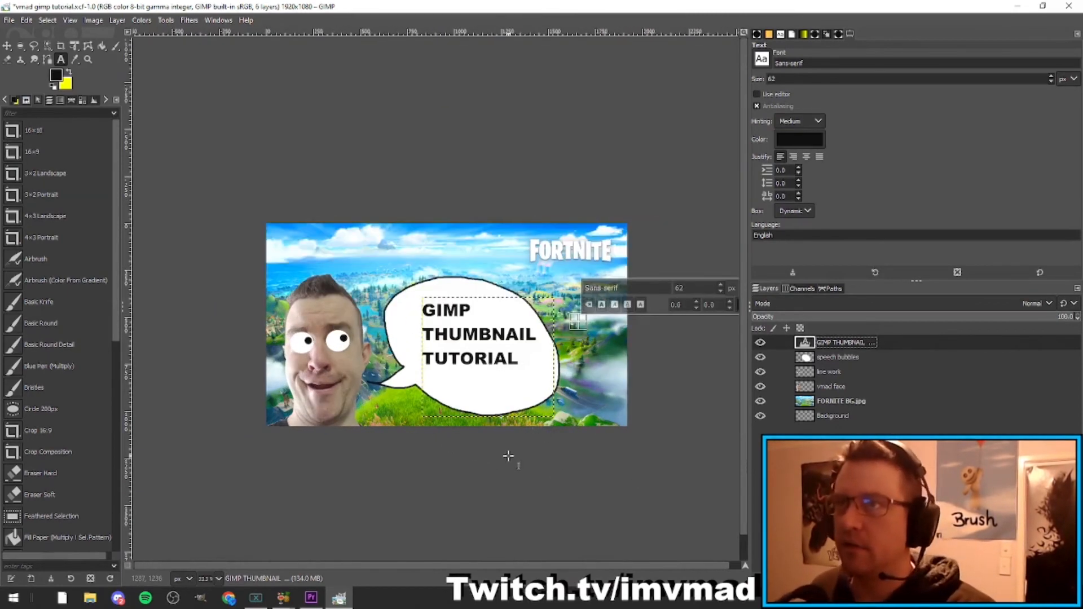
{"action": "left_click", "coordinate": [274, 231]}
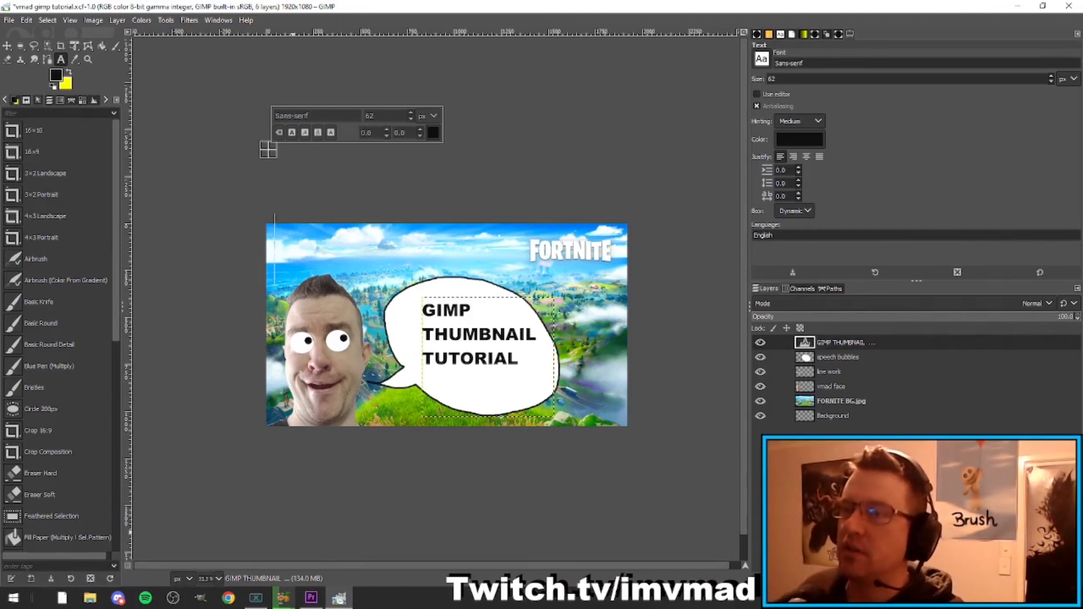
{"action": "left_click", "coordinate": [467, 379]}
{"action": "left_click", "coordinate": [479, 229]}
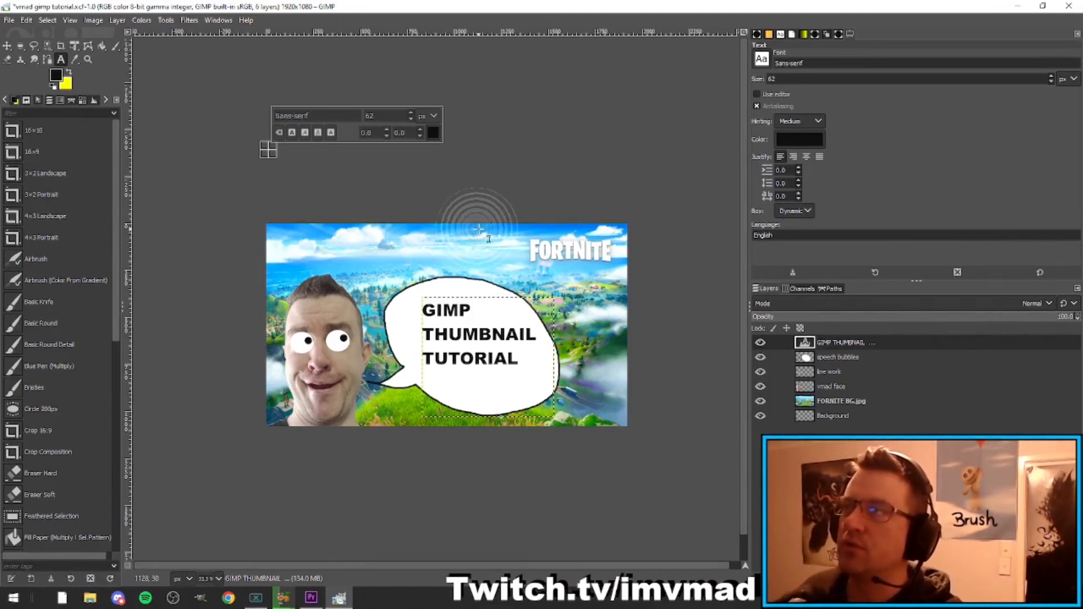
Export the image to the Desktop as "vmad gimp tutorial.jpg" with the default JPEG settings.
{"action": "left_click", "coordinate": [11, 20]}
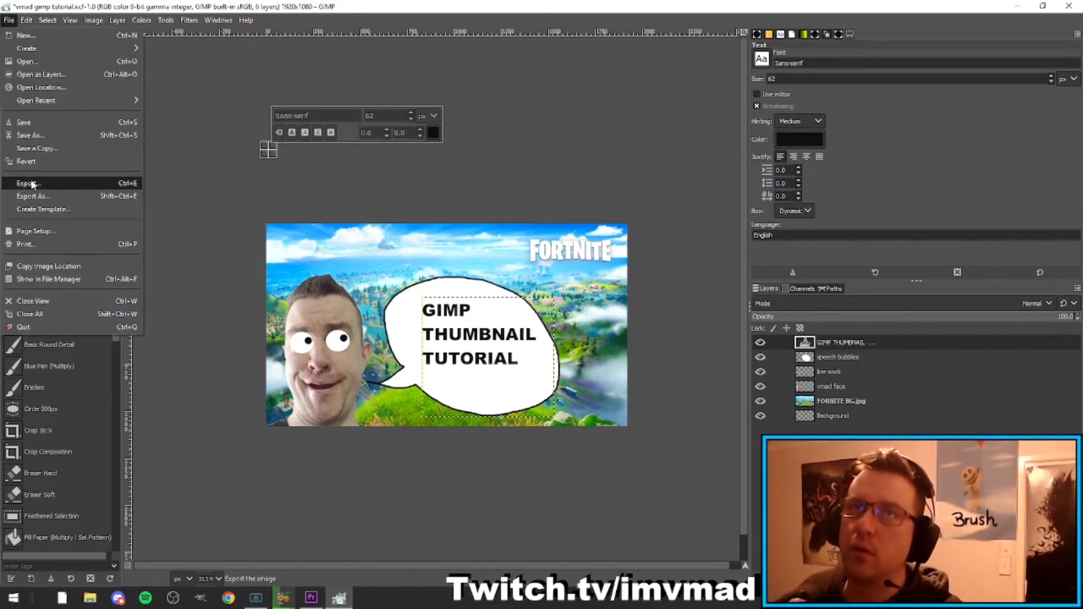
{"action": "left_click", "coordinate": [49, 198]}
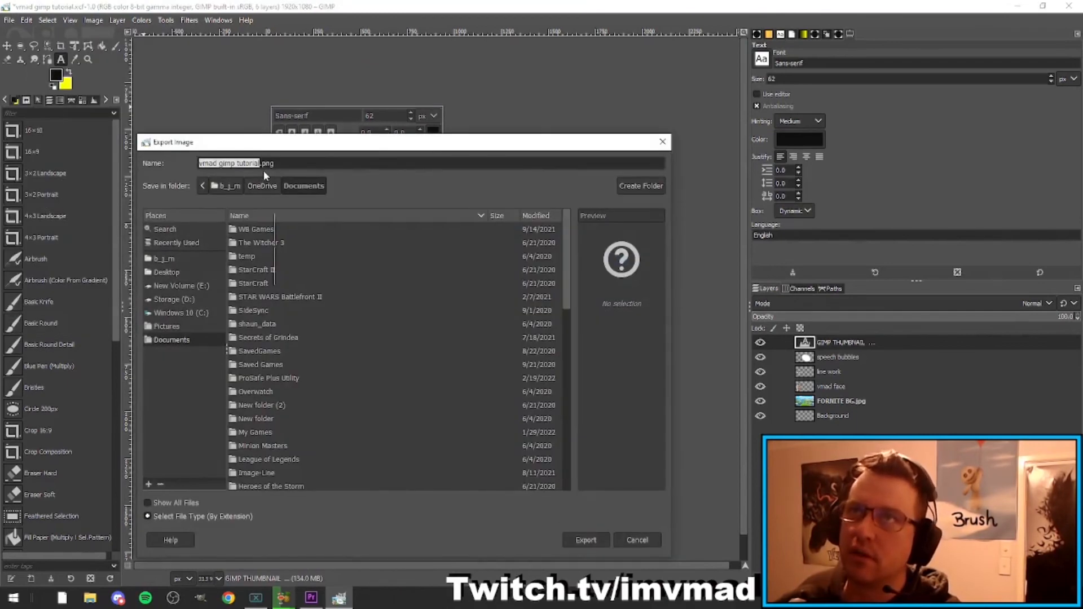
{"action": "left_click", "coordinate": [274, 164]}
{"action": "key", "text": "BackSpace"}
{"action": "key", "text": "BackSpace"}
{"action": "key", "text": "BackSpace"}
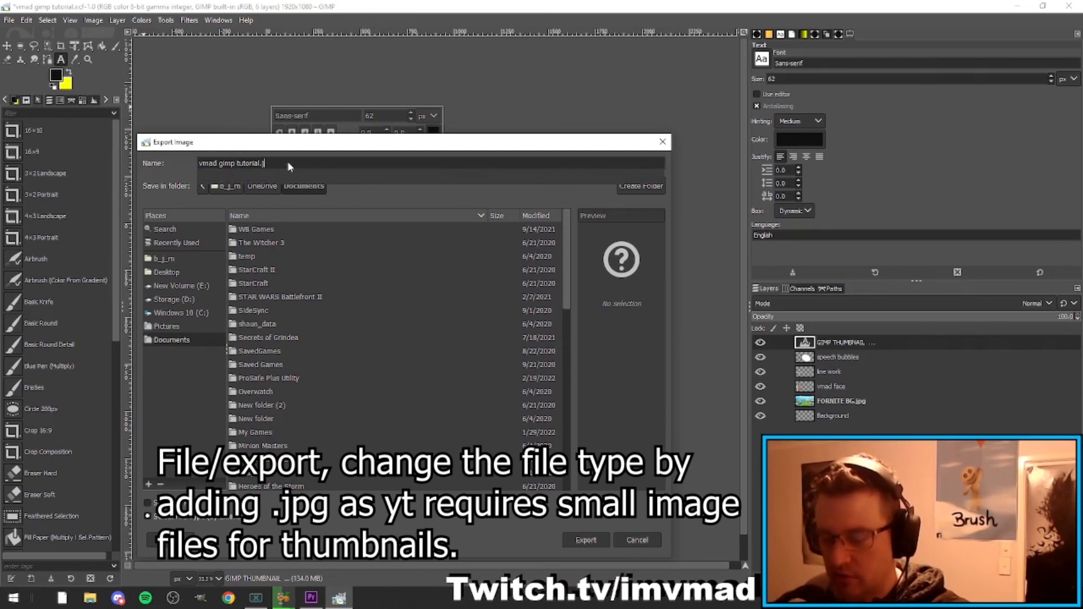
{"action": "type", "text": "jpg"}
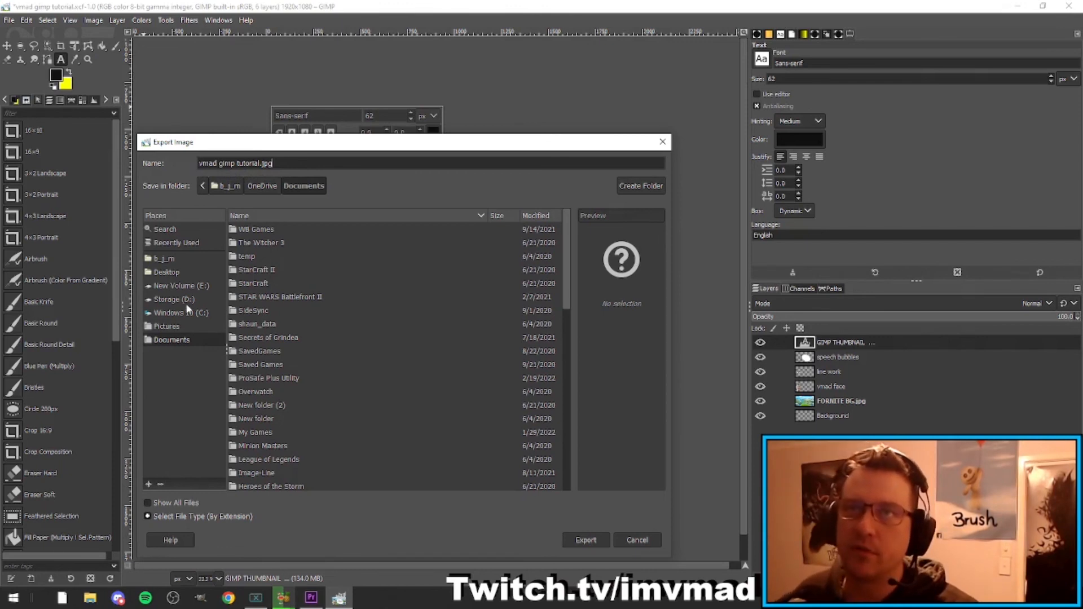
{"action": "left_click", "coordinate": [176, 271]}
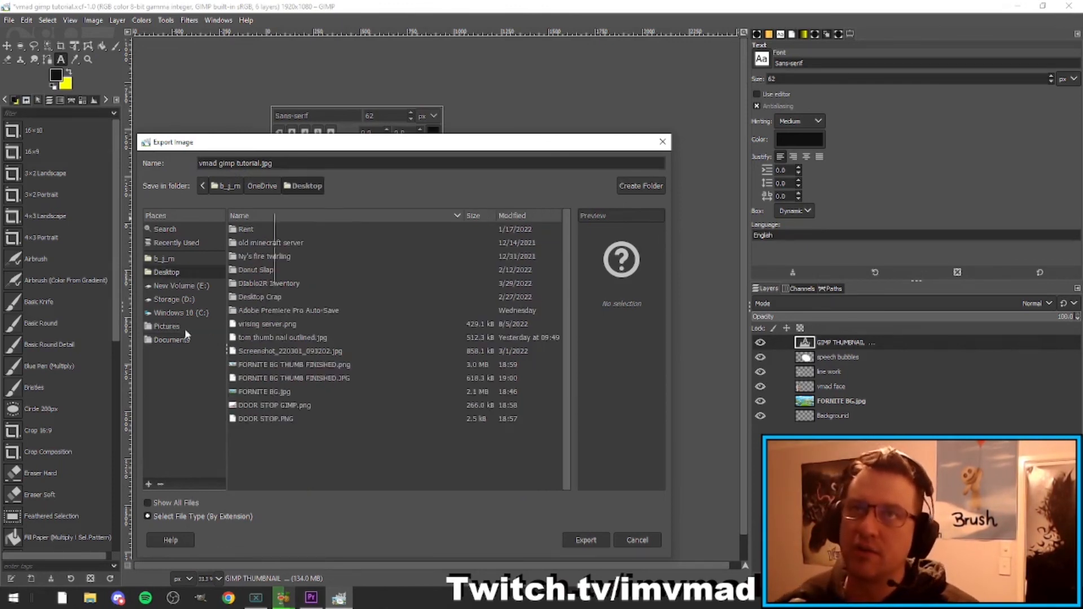
{"action": "left_click", "coordinate": [572, 546]}
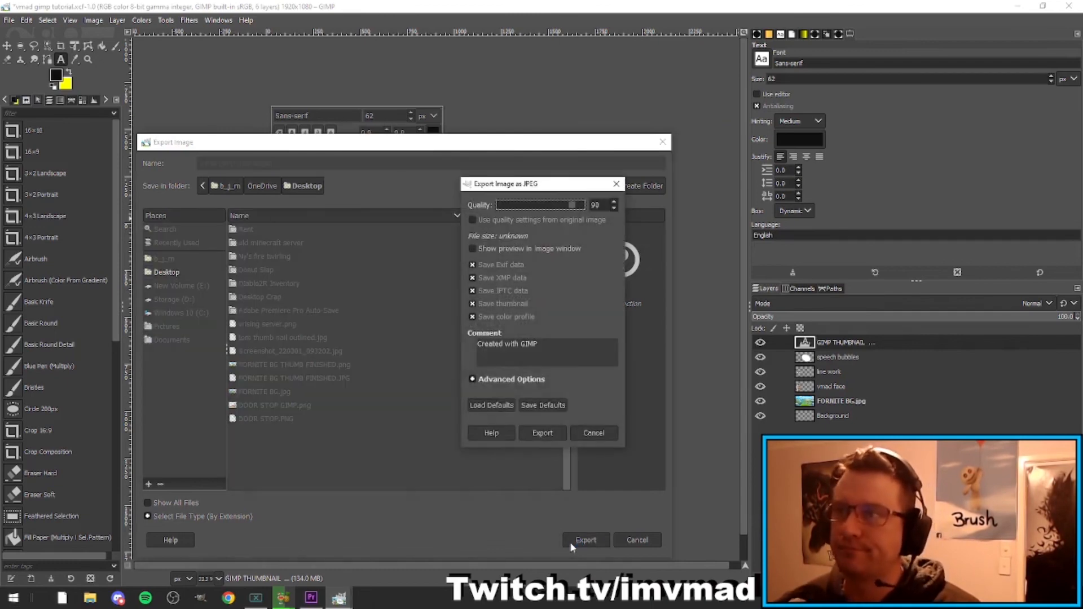
{"action": "left_click", "coordinate": [541, 432]}
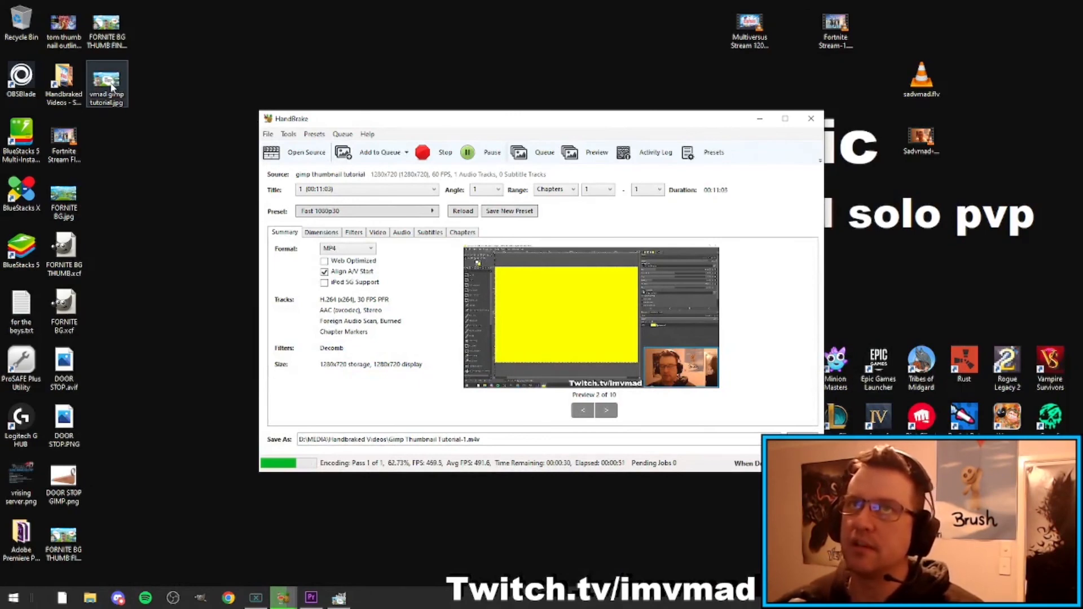
Open the exported "vmad gimp tutorial.jpg" from the Windows desktop in the photo viewer to check the finished thumbnail.
{"action": "left_click", "coordinate": [112, 86]}
{"action": "double_click", "coordinate": [112, 86]}
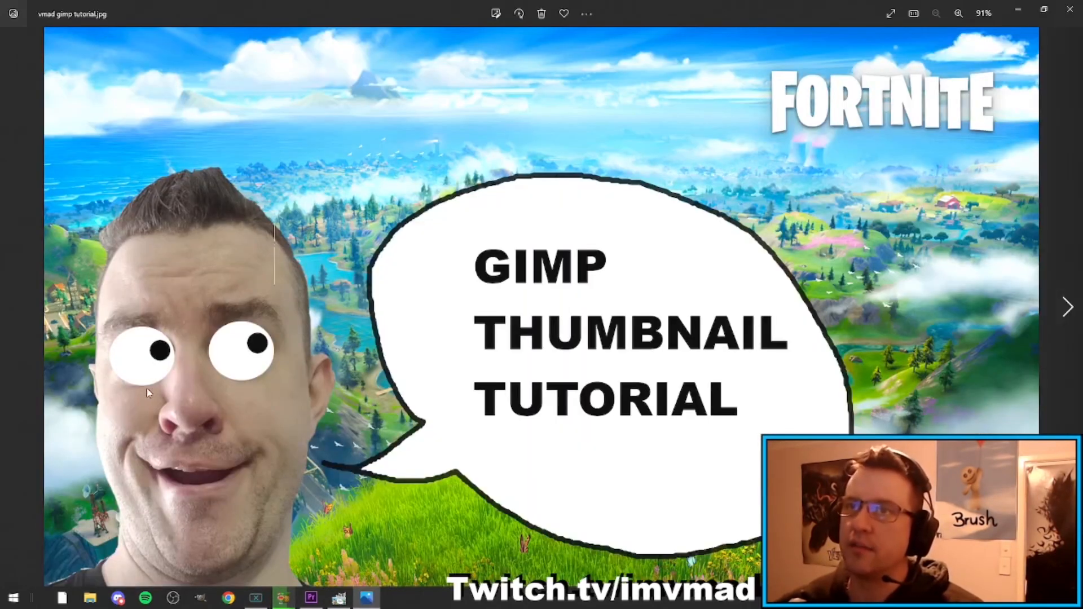